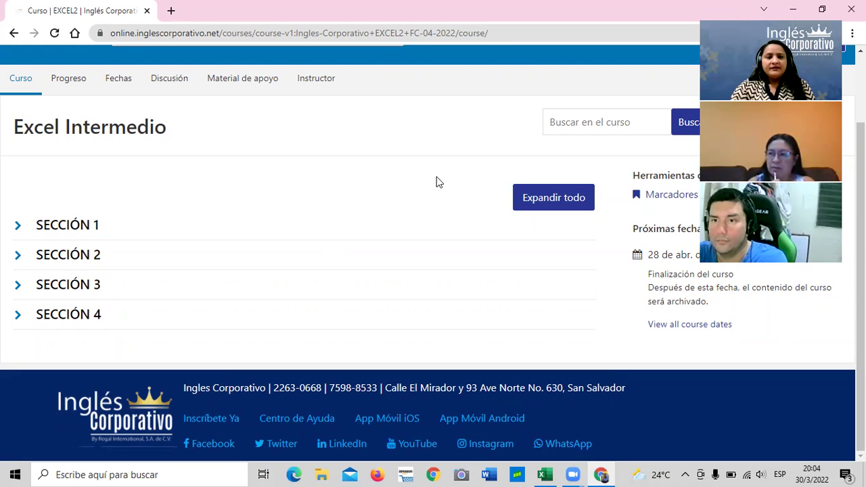
- Look over the outline, checking the homework in Sección 1 and the activities in Sección 2
scroll(253, 211, "up", 2)
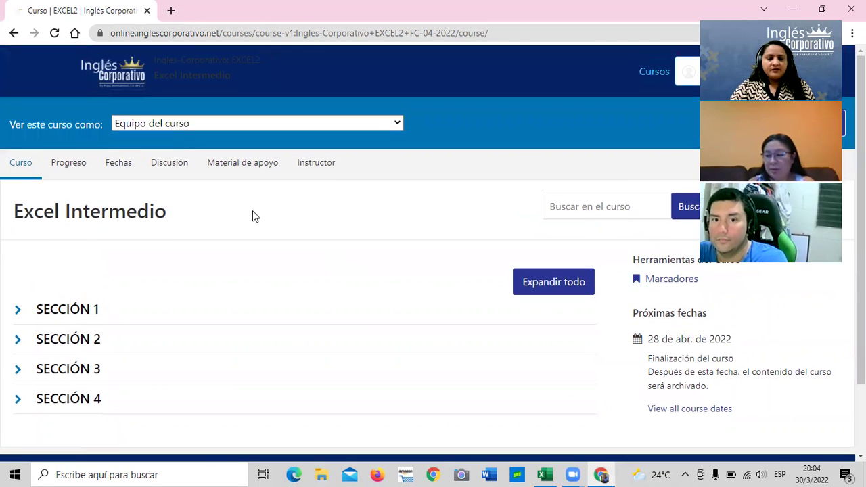
scroll(253, 213, "down", 1)
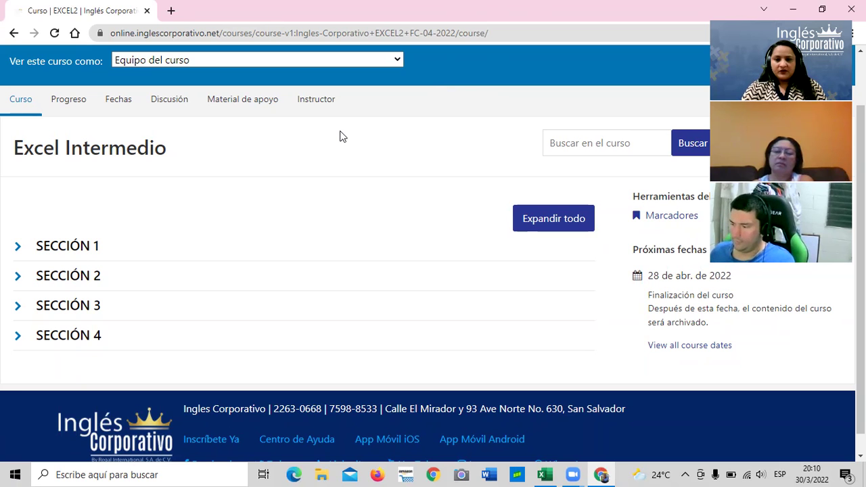
scroll(323, 244, "down", 1)
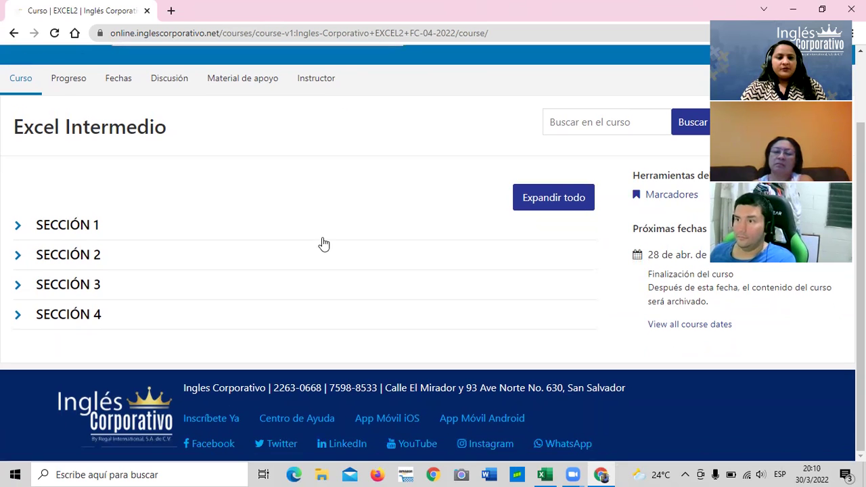
scroll(335, 300, "up", 1)
scroll(335, 300, "up", 1)
scroll(335, 299, "down", 2)
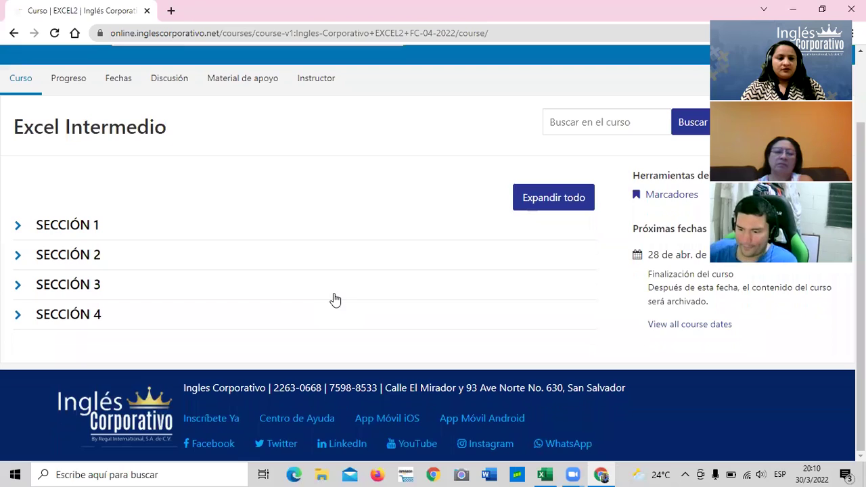
scroll(335, 299, "up", 2)
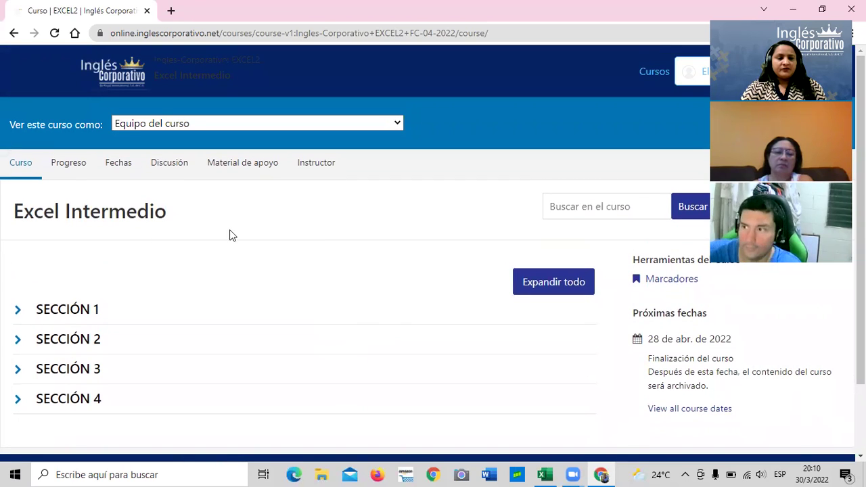
scroll(139, 273, "down", 1)
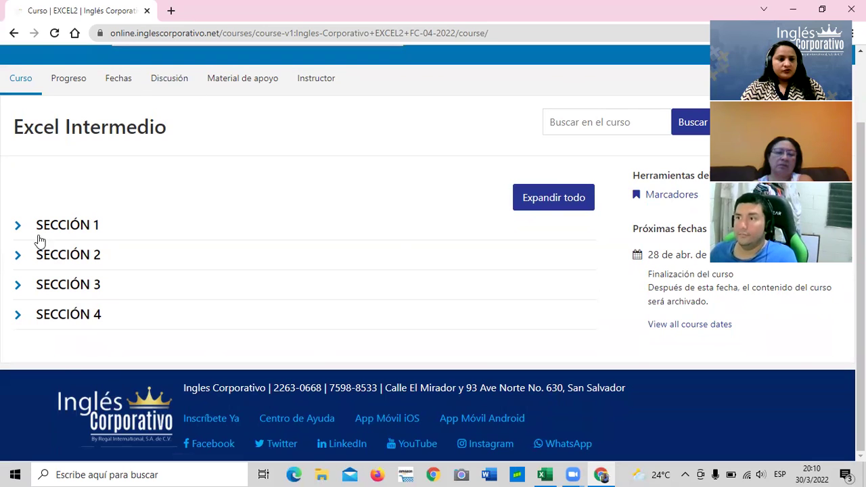
left_click(20, 227)
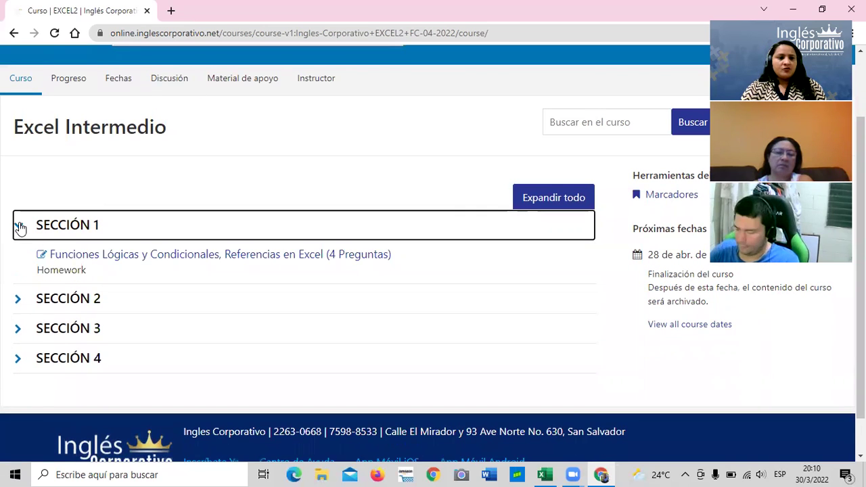
left_click(20, 227)
left_click(16, 259)
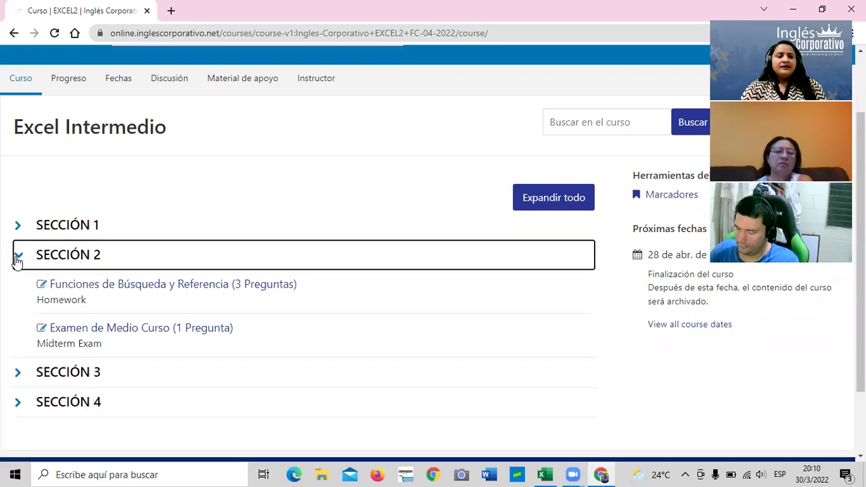
left_click(18, 227)
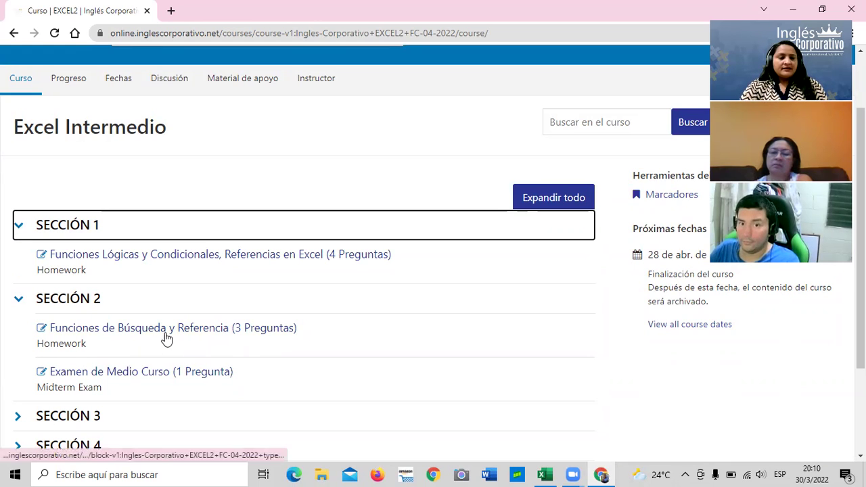
scroll(167, 339, "down", 2)
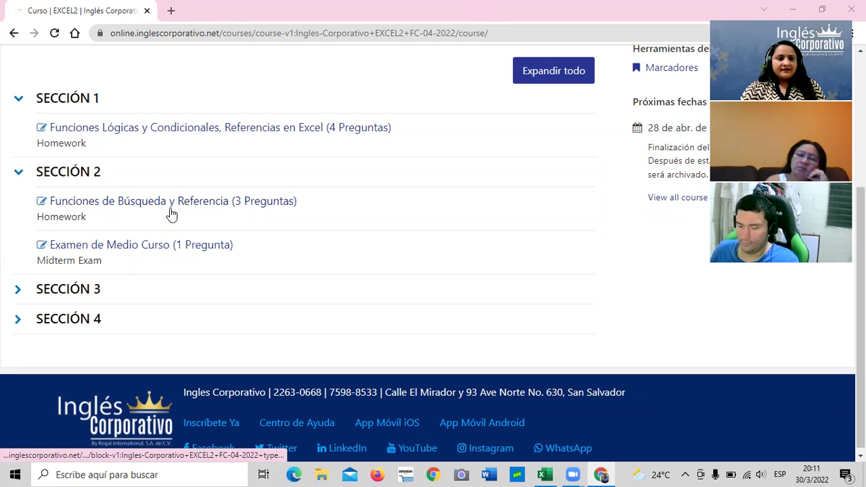
- Expand Sección 3 and Sección 4 to see their homework and items
left_click(16, 292)
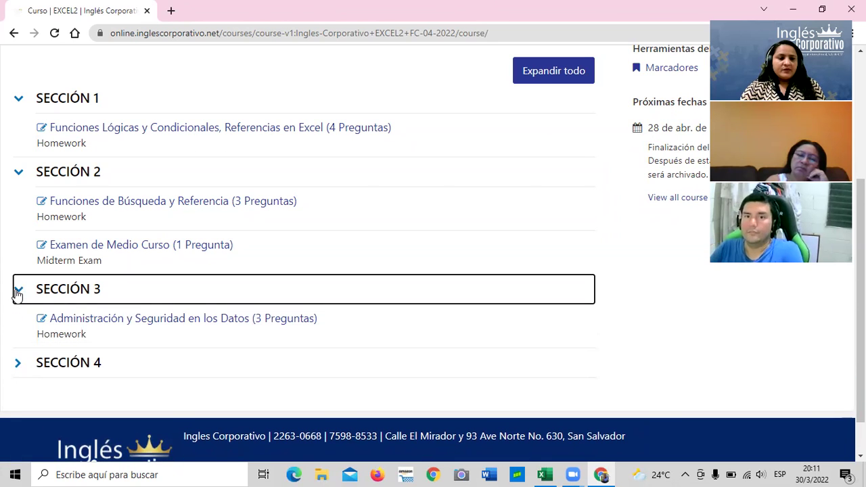
scroll(151, 328, "down", 1)
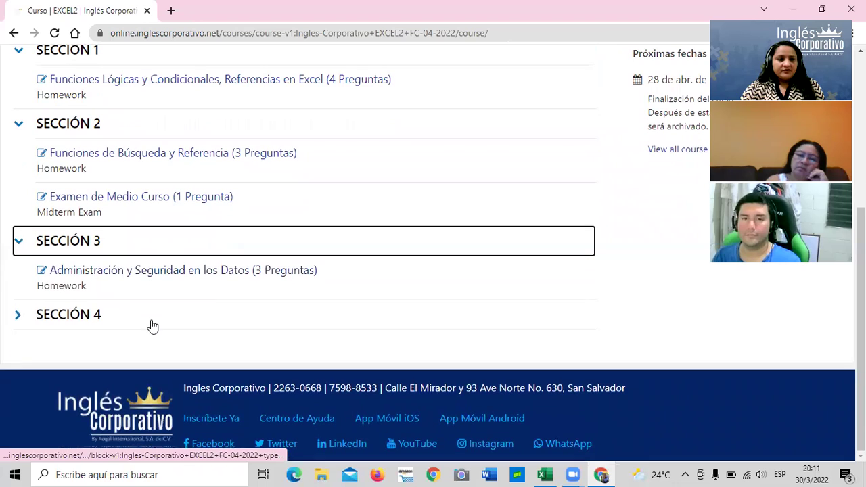
left_click(18, 318)
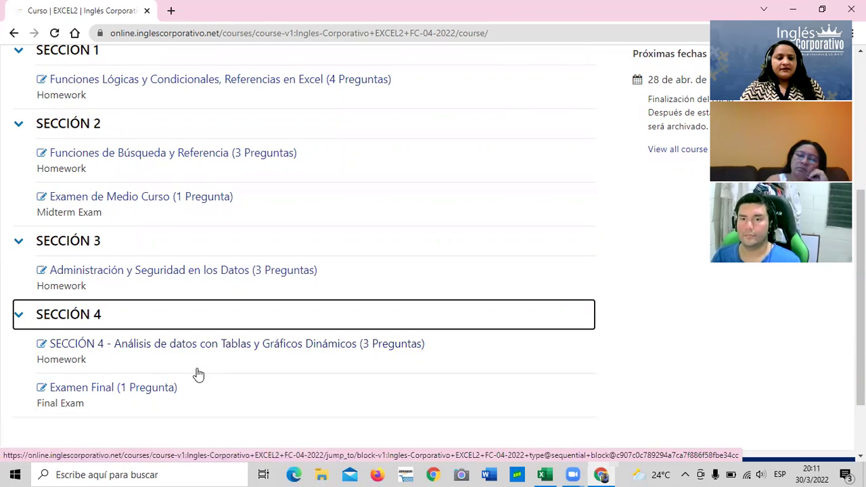
- Collapse Sección 4, 3, 2 and 1 in turn so all sections are closed
left_click(17, 318)
left_click(17, 243)
left_click(17, 167)
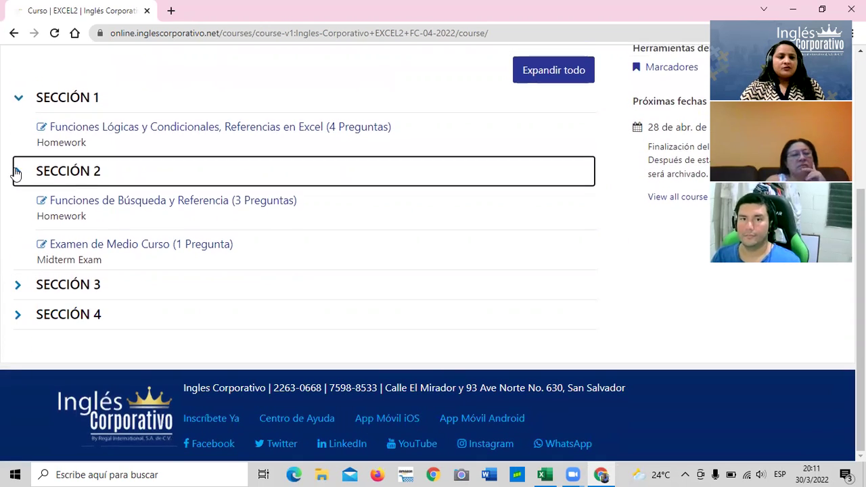
left_click(19, 184)
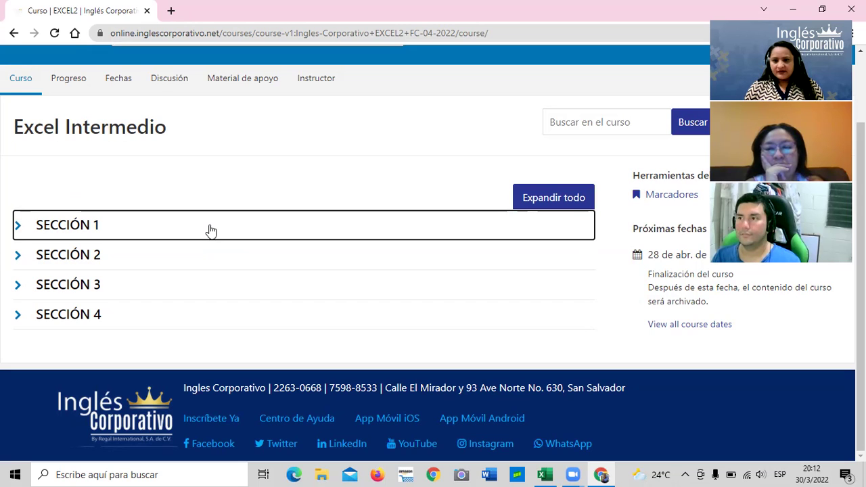
left_click(16, 228)
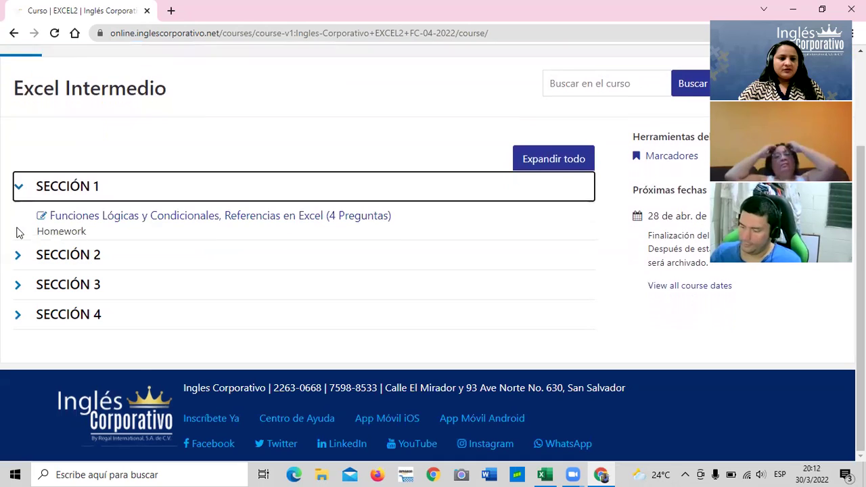
left_click(163, 215)
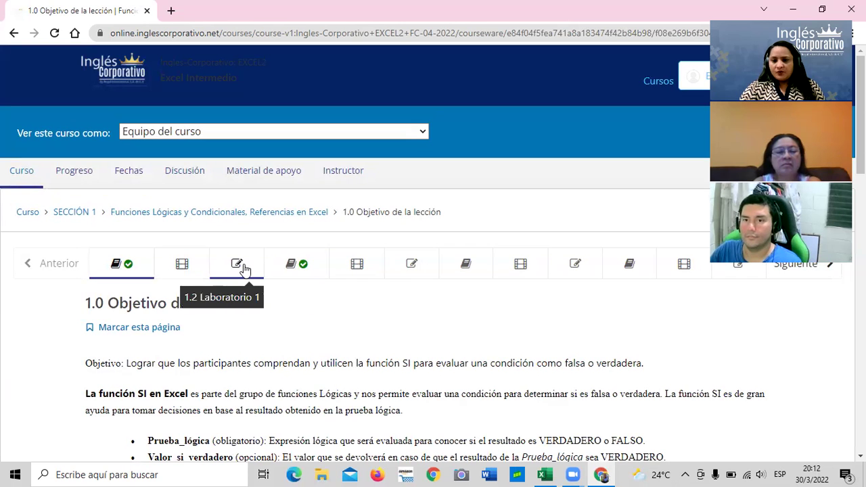
scroll(379, 309, "down", 2)
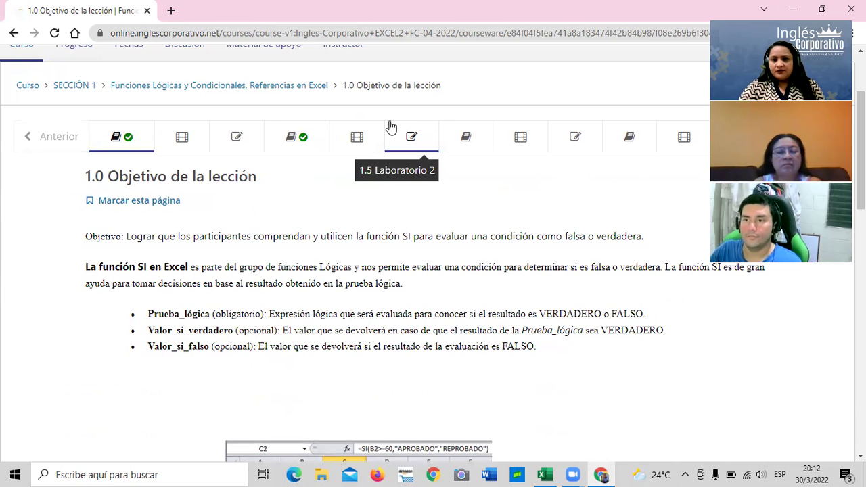
scroll(406, 216, "up", 1)
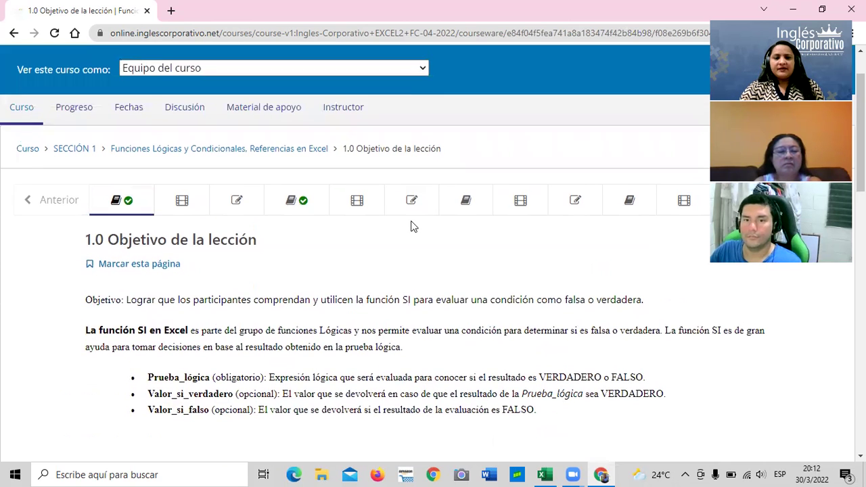
scroll(414, 226, "up", 1)
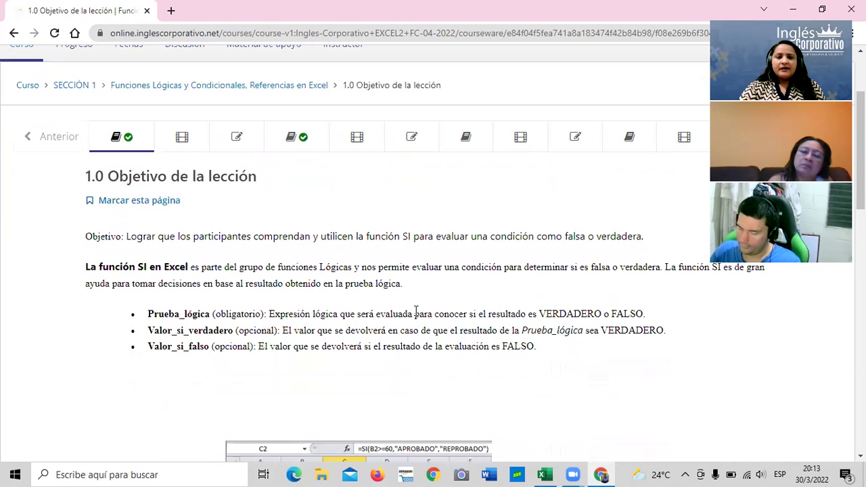
scroll(415, 312, "down", 2)
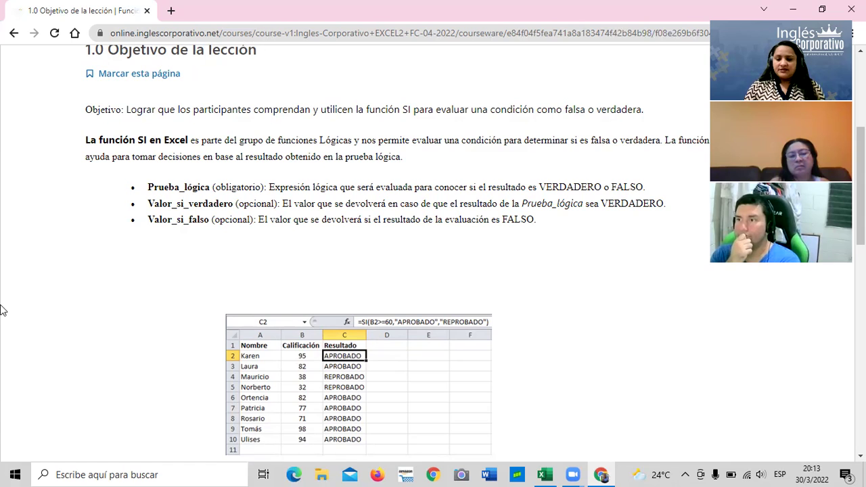
left_click(172, 467)
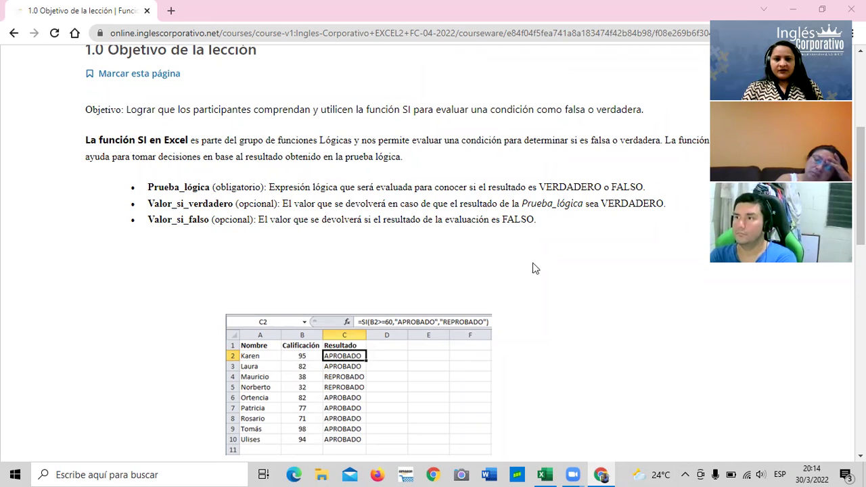
scroll(516, 277, "down", 3)
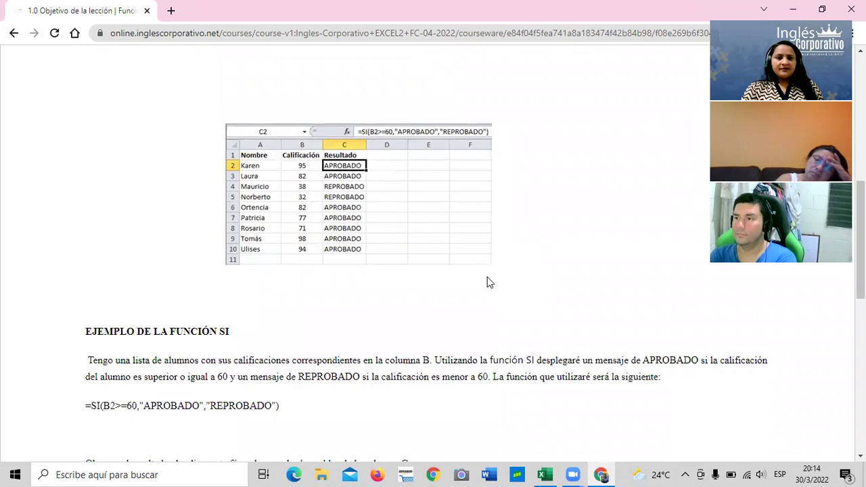
scroll(487, 277, "up", 3)
scroll(484, 278, "up", 2)
scroll(483, 278, "down", 3)
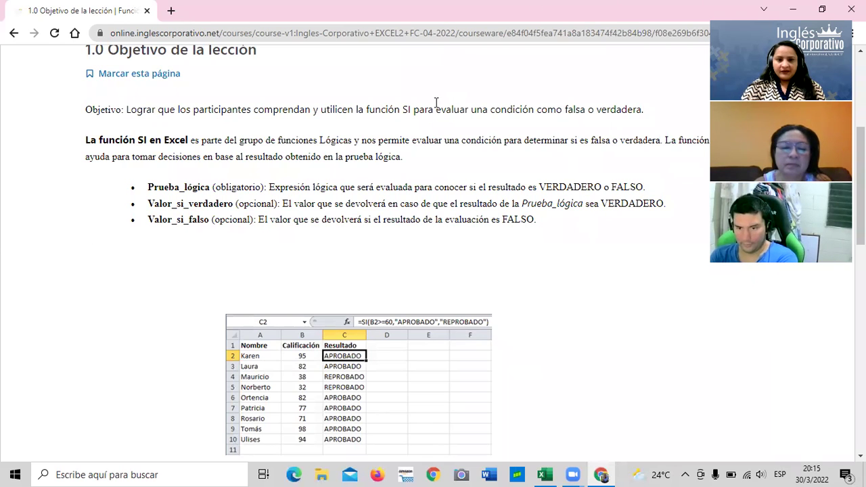
scroll(426, 241, "down", 1)
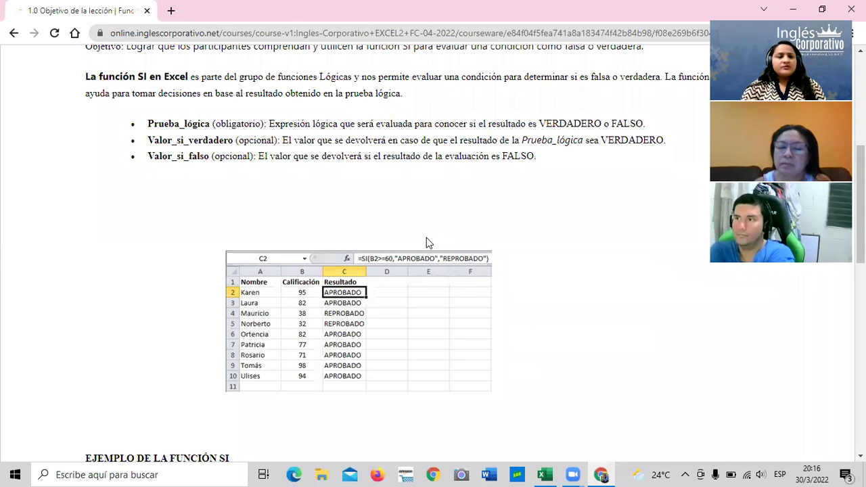
scroll(427, 242, "up", 1)
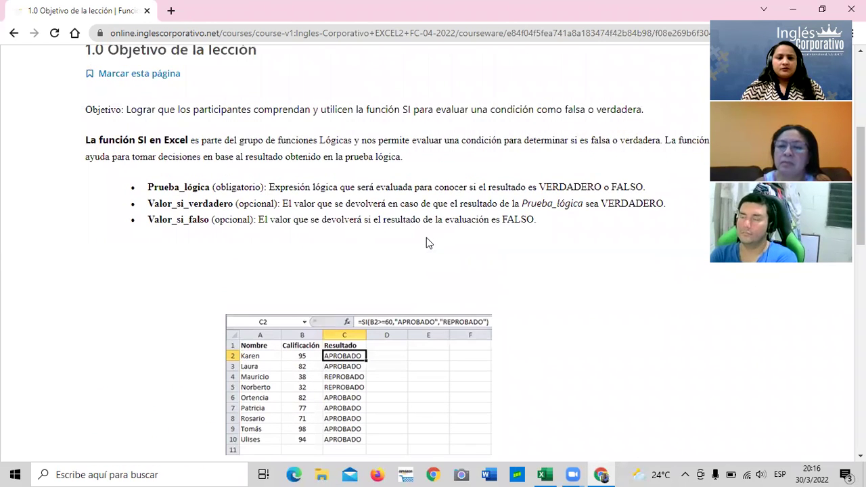
scroll(427, 242, "up", 1)
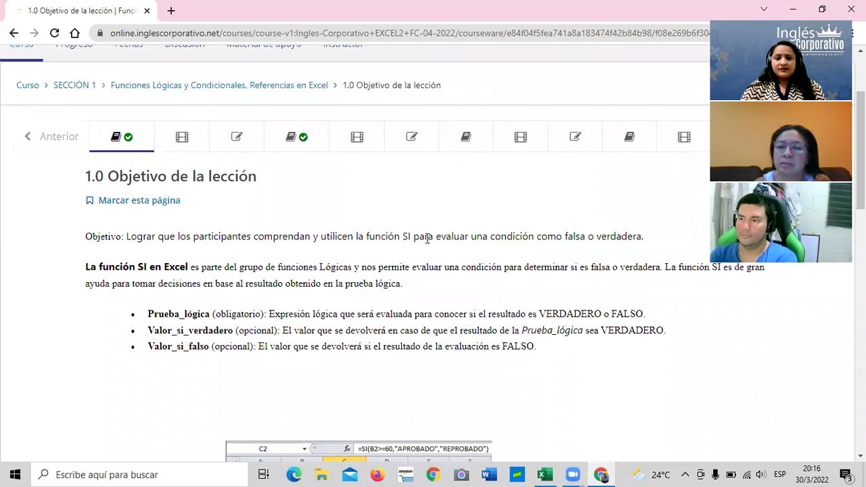
scroll(427, 238, "down", 1)
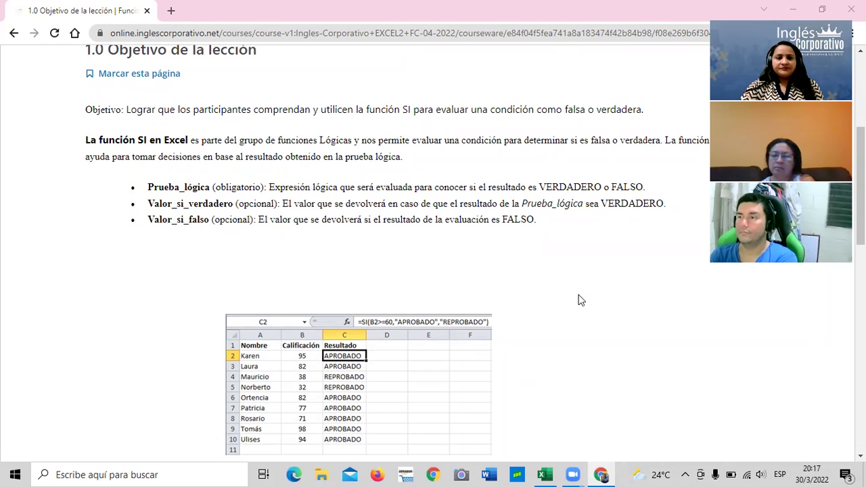
scroll(575, 296, "down", 2)
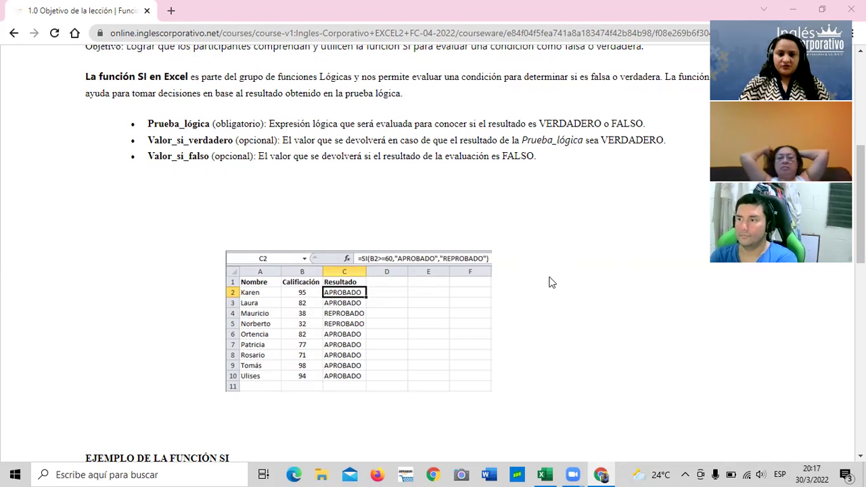
scroll(549, 280, "up", 4)
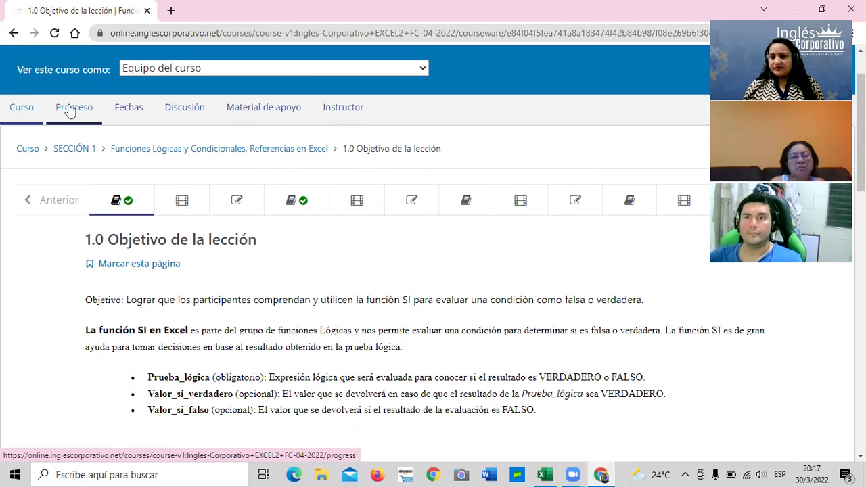
- Open the student's course progress page and scroll through the report
left_click(72, 110)
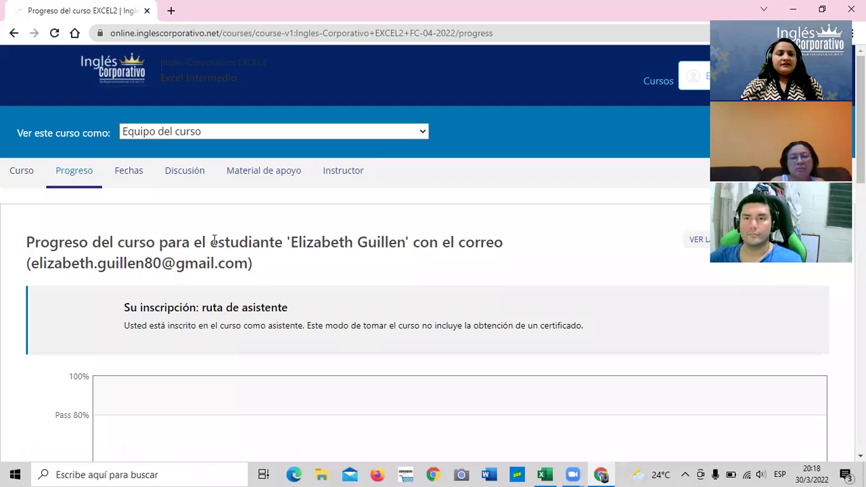
scroll(295, 236, "down", 1)
scroll(294, 236, "down", 1)
scroll(294, 236, "down", 2)
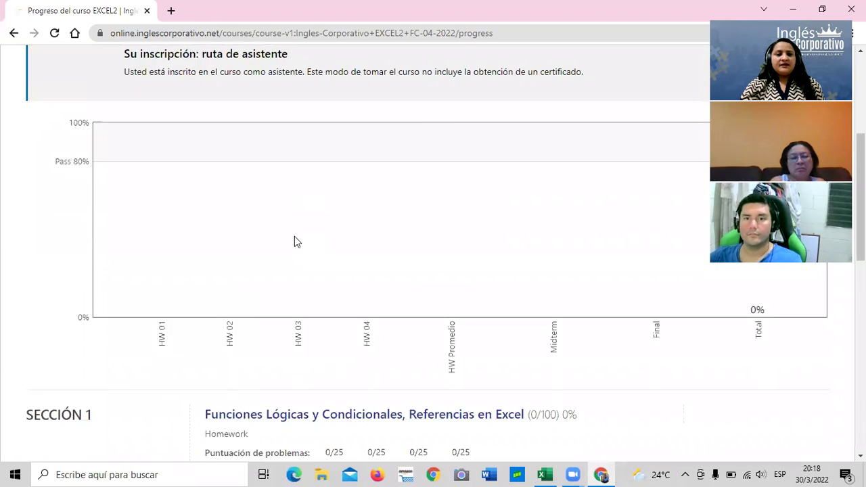
scroll(257, 245, "down", 1)
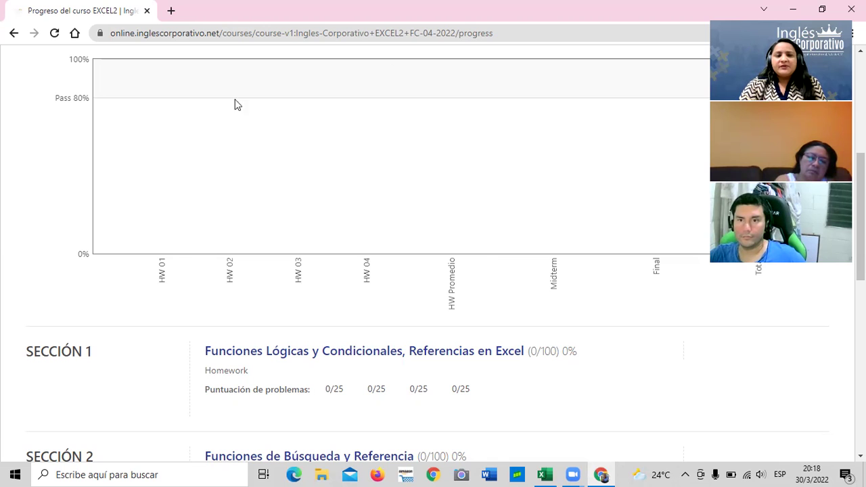
scroll(384, 216, "up", 2)
scroll(385, 222, "up", 3)
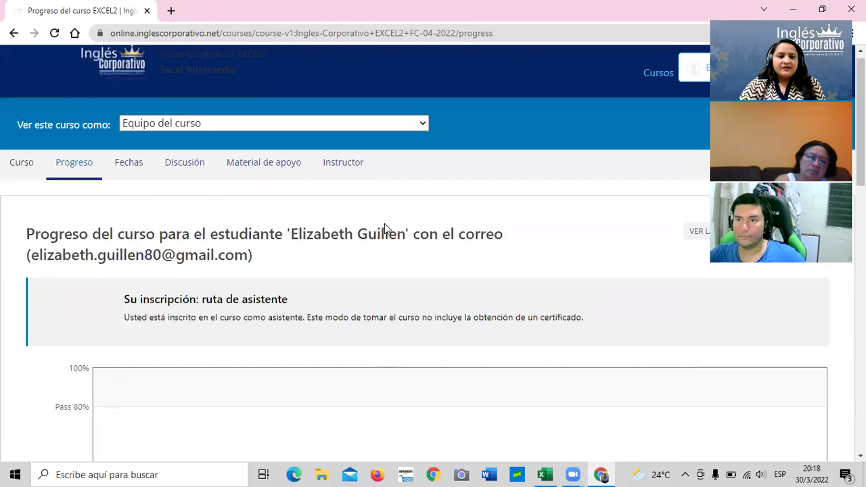
scroll(385, 226, "down", 3)
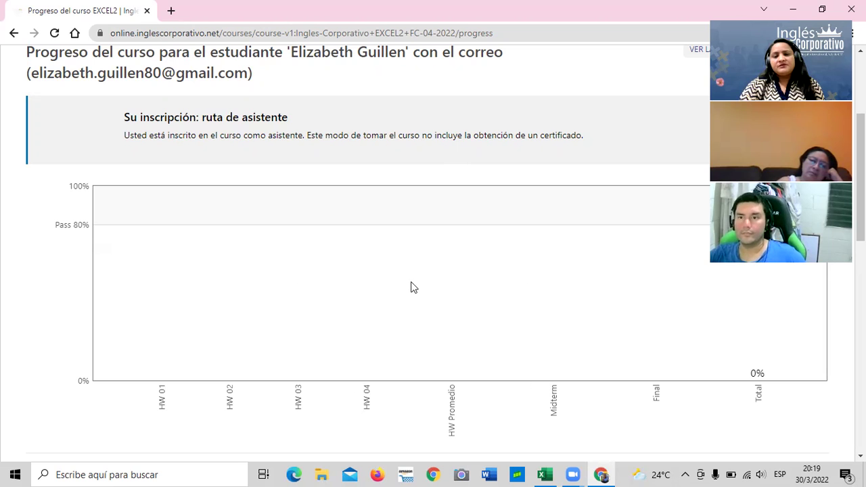
- Return to the Excel Intermedio course outline through the Curso tab
scroll(281, 247, "up", 3)
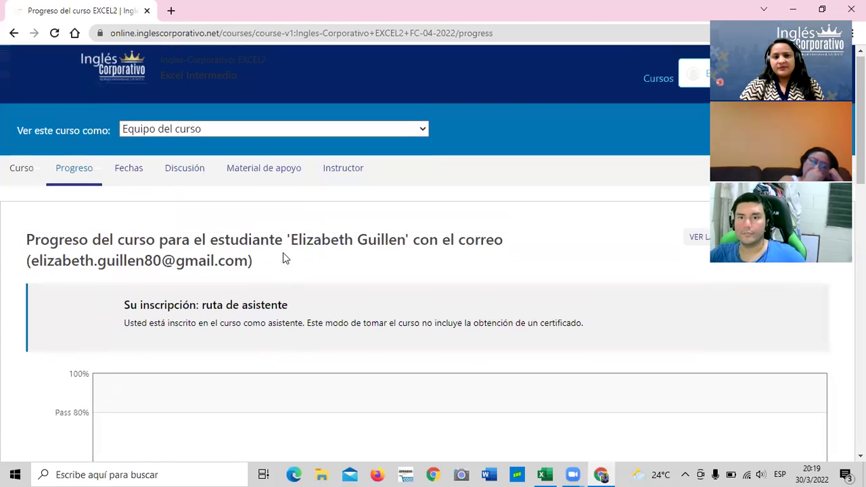
left_click(20, 174)
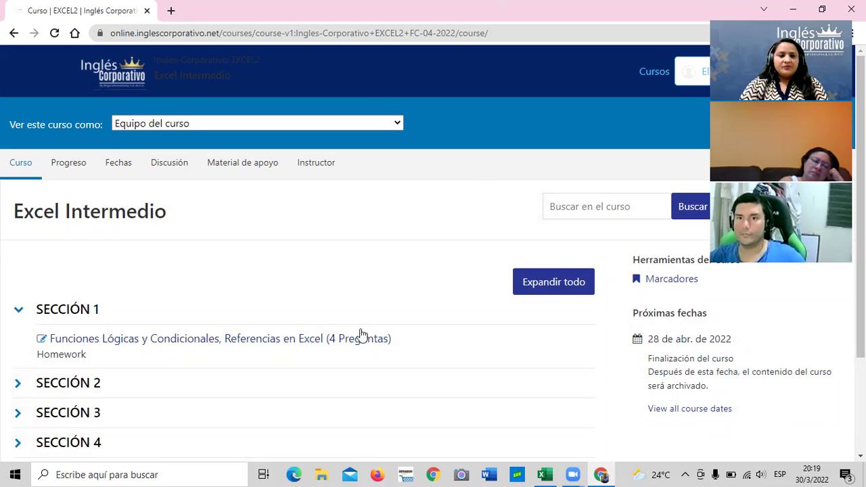
scroll(334, 306, "down", 2)
- Open the 'Funciones Lógicas y Condicionales, Referencias en Excel' lesson and read its 1.0 Objetivo page
left_click(278, 215)
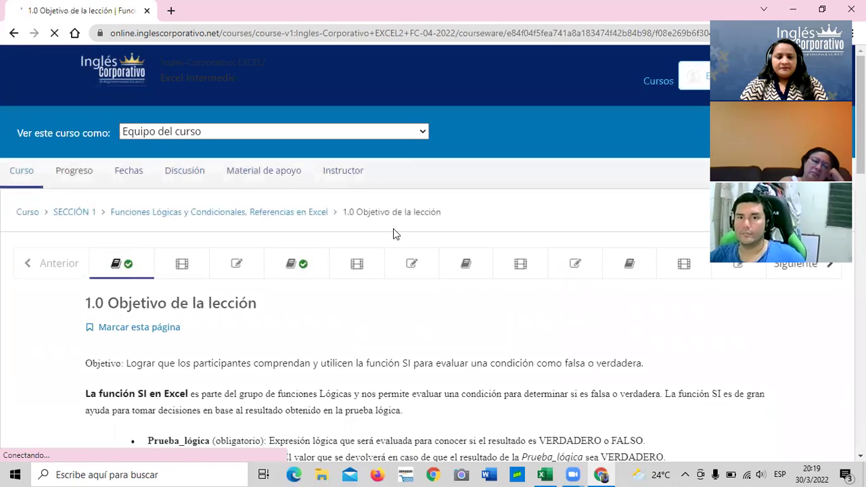
scroll(396, 232, "down", 2)
scroll(395, 233, "down", 2)
scroll(396, 234, "down", 2)
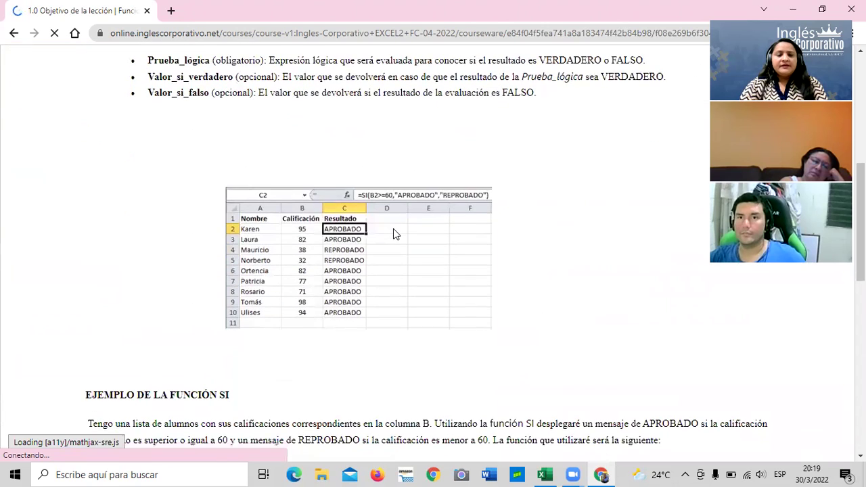
scroll(392, 254, "down", 4)
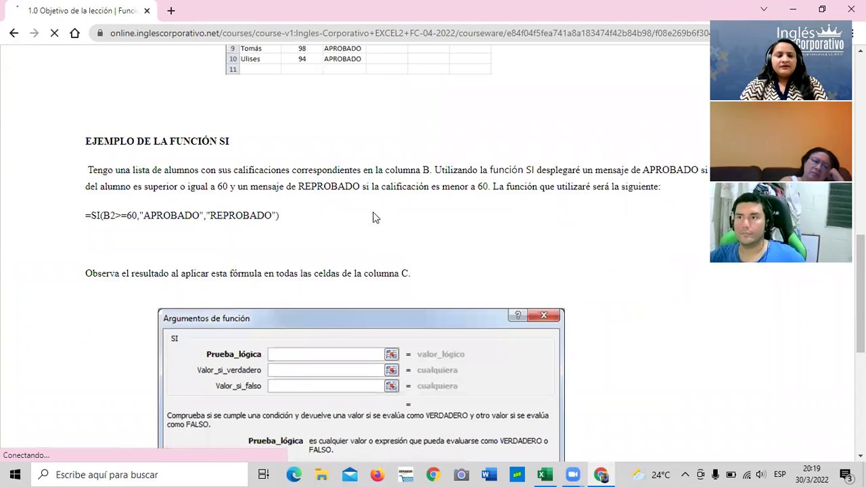
scroll(372, 230, "up", 3)
scroll(371, 244, "up", 2)
scroll(371, 242, "up", 2)
scroll(371, 242, "up", 3)
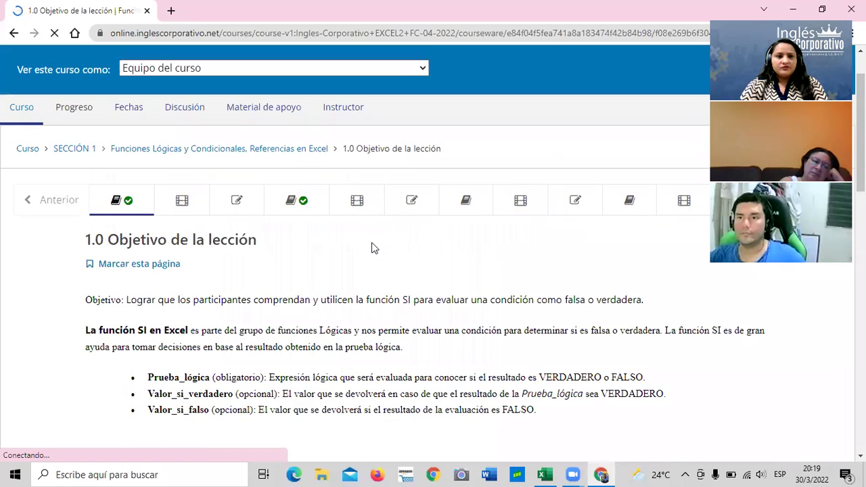
scroll(371, 242, "down", 2)
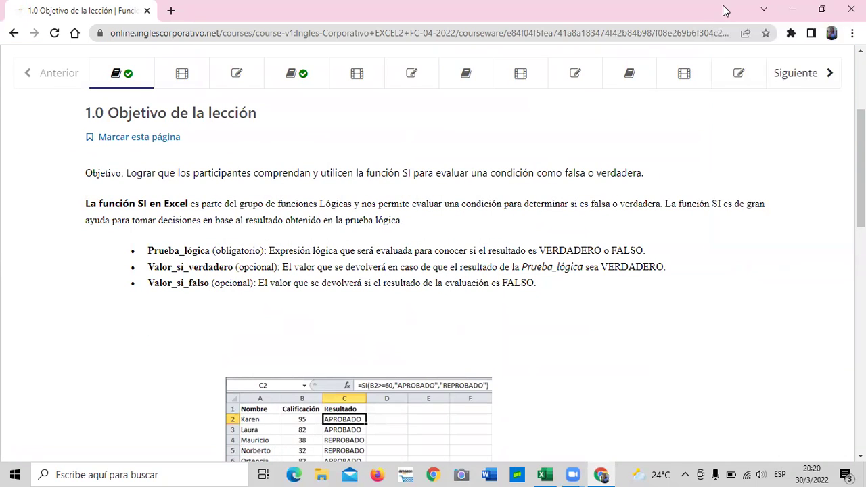
scroll(468, 221, "up", 3)
scroll(467, 212, "down", 3)
scroll(441, 312, "down", 1)
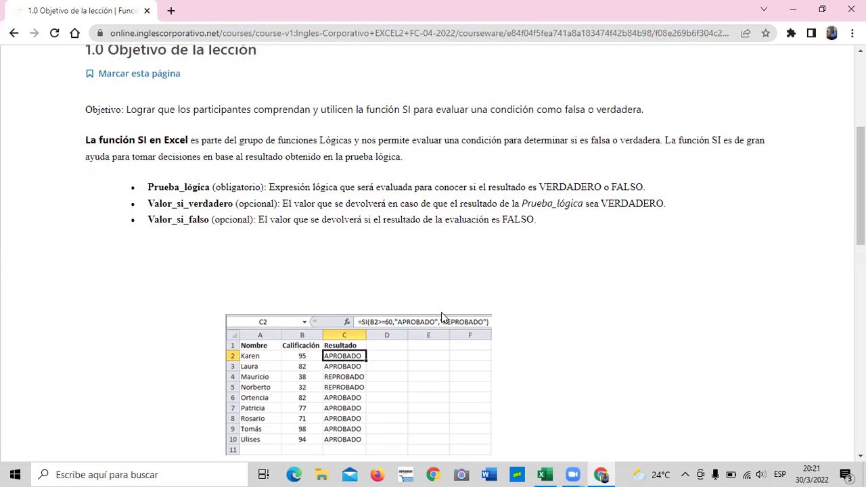
- Scroll the lesson to the EJEMPLO DE LA FUNCIÓN SI section with its =SI(B2>=60,...) formula
scroll(424, 299, "up", 2)
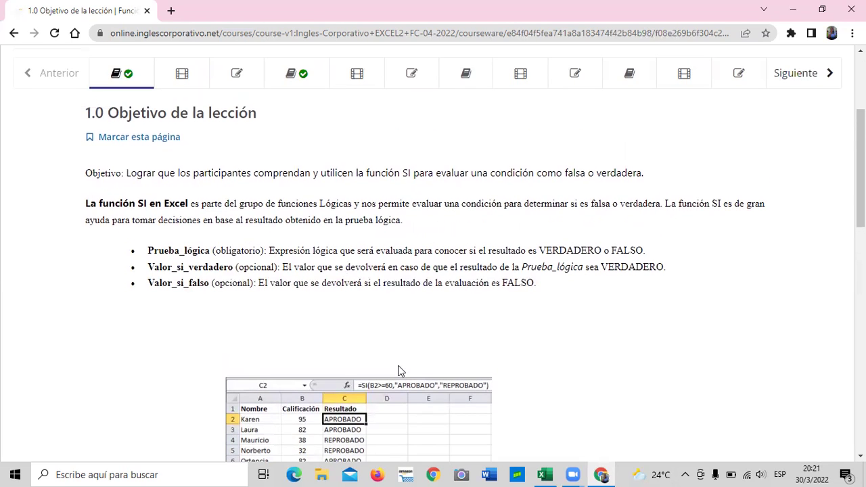
scroll(596, 365, "down", 3)
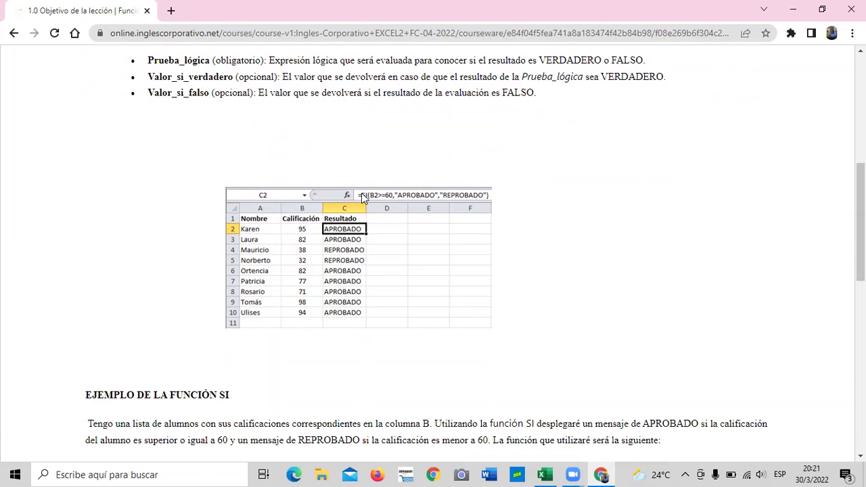
scroll(262, 237, "down", 1)
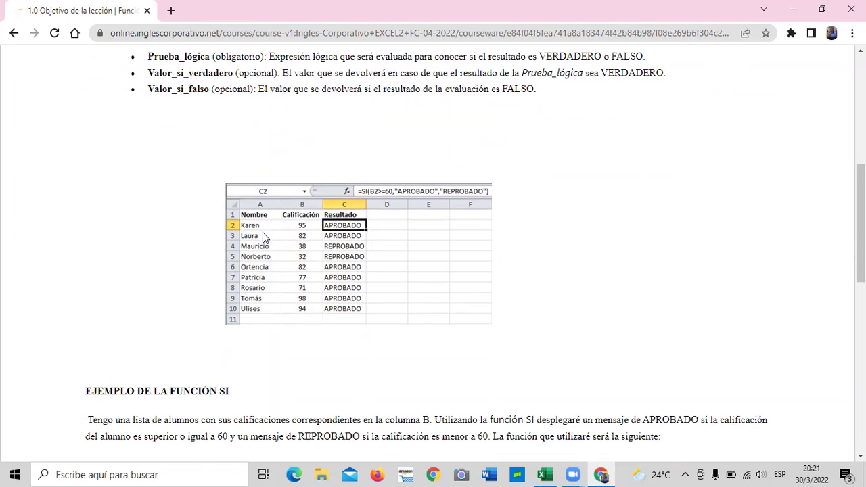
scroll(263, 237, "down", 1)
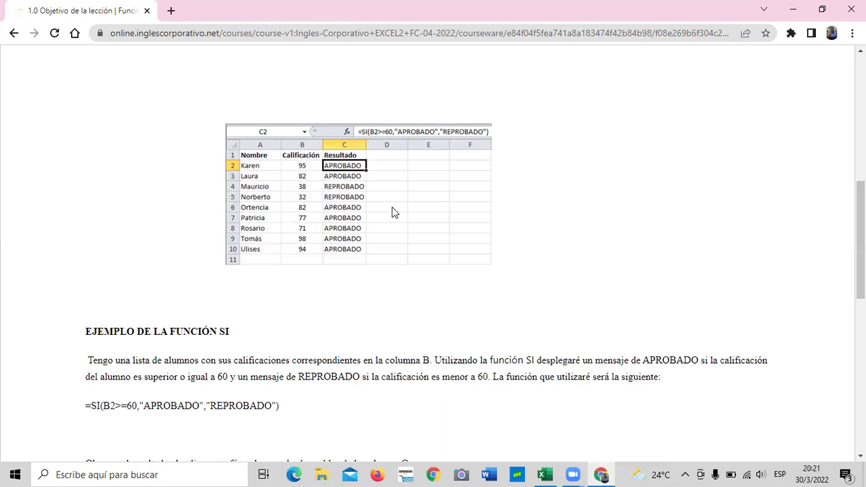
scroll(392, 210, "up", 1)
scroll(391, 206, "down", 4)
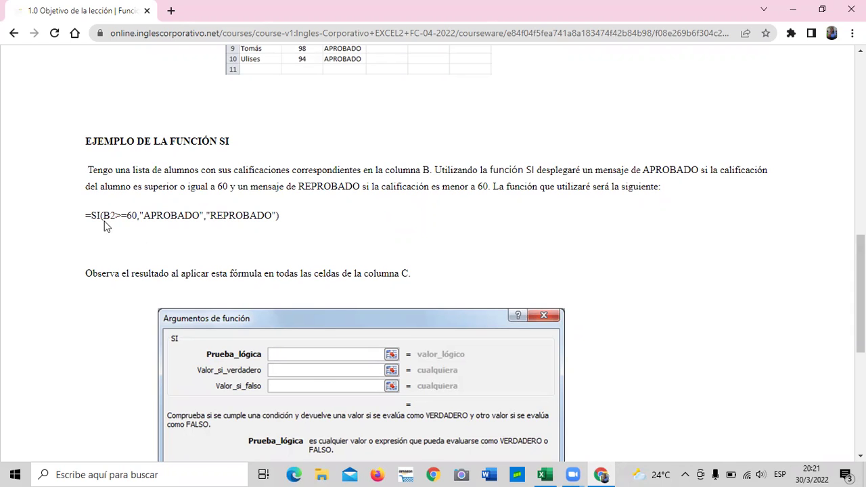
scroll(255, 236, "down", 1)
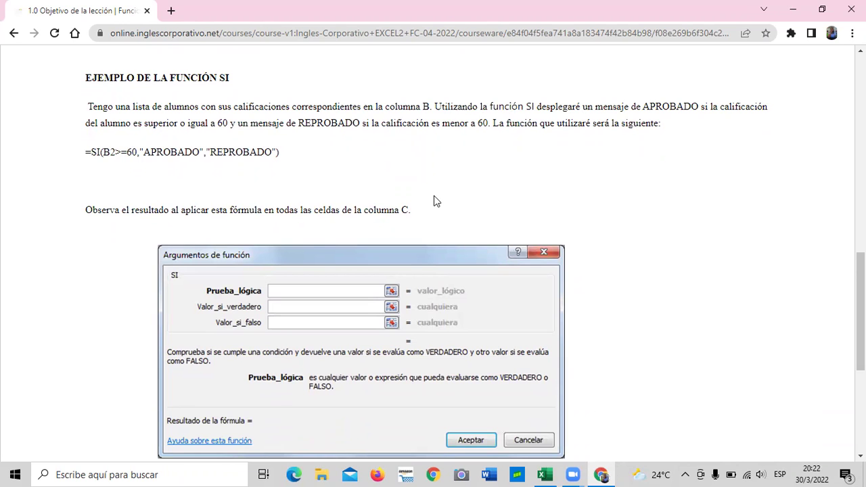
scroll(513, 224, "down", 1)
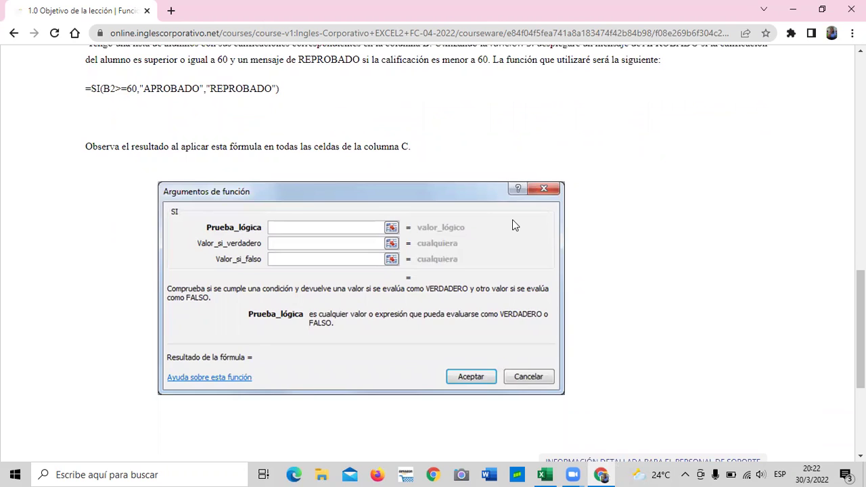
scroll(512, 219, "up", 1)
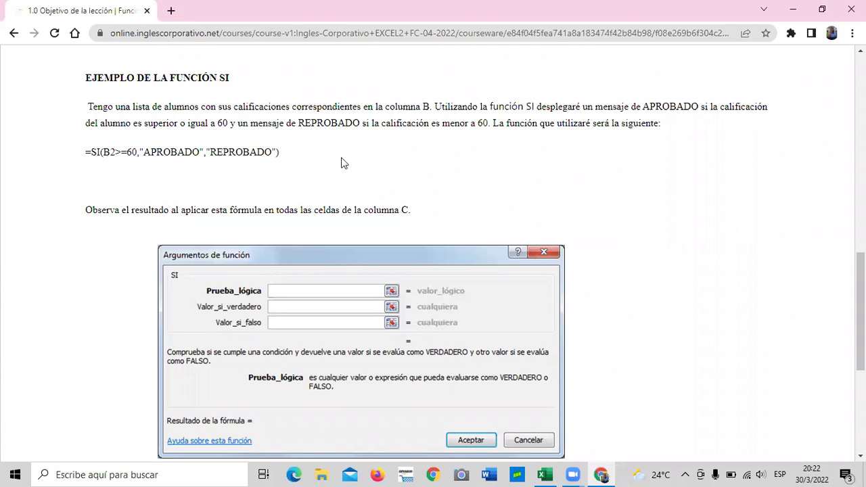
scroll(398, 166, "down", 4)
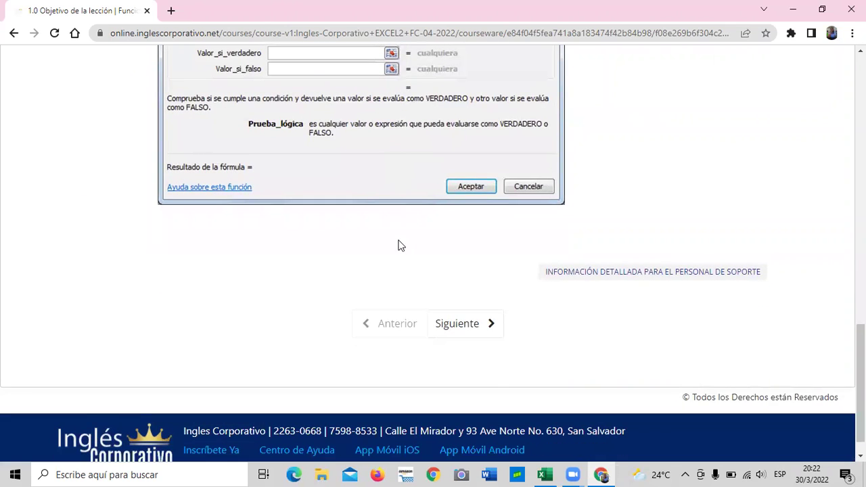
scroll(398, 245, "up", 1)
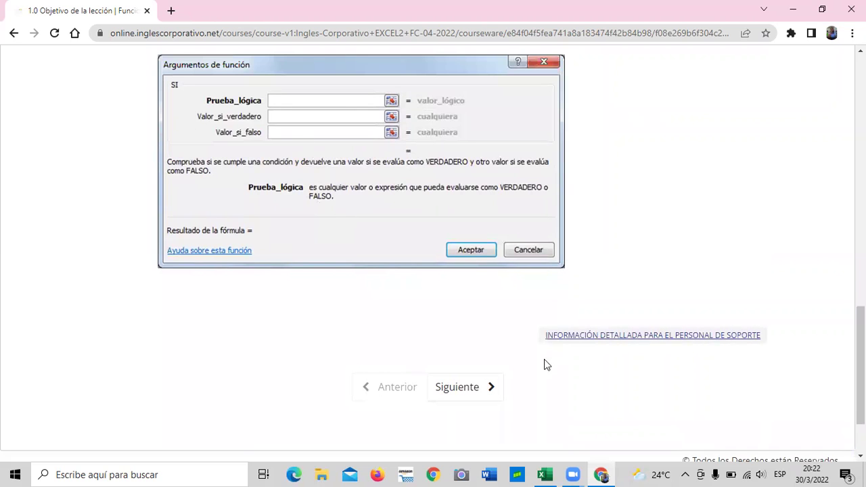
left_click(455, 387)
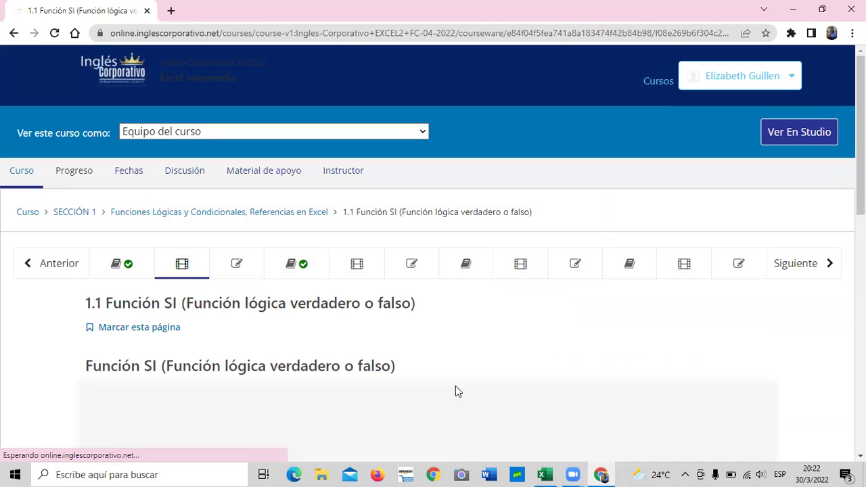
- Reload the 1.1 Función SI lesson page until its YouTube video loads
scroll(451, 369, "down", 1)
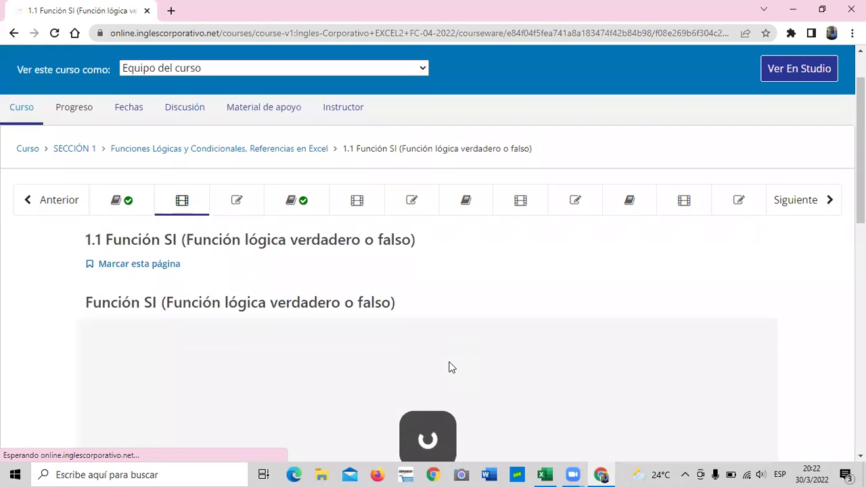
scroll(441, 362, "down", 2)
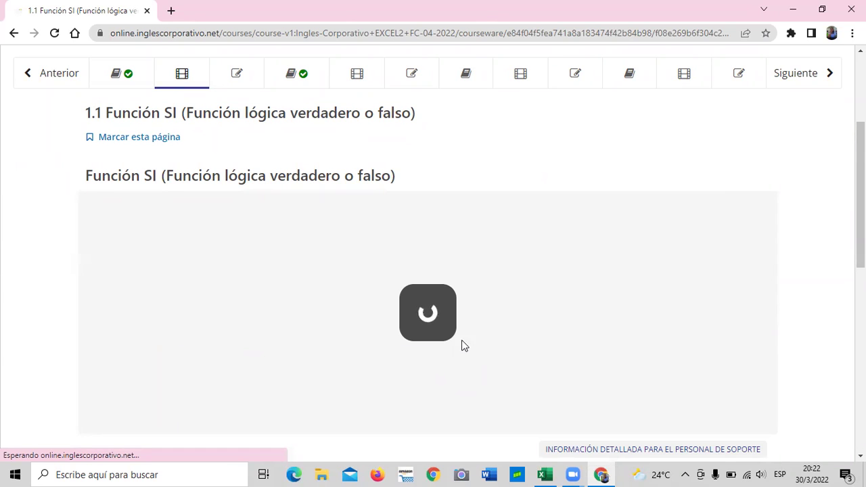
scroll(486, 313, "down", 2)
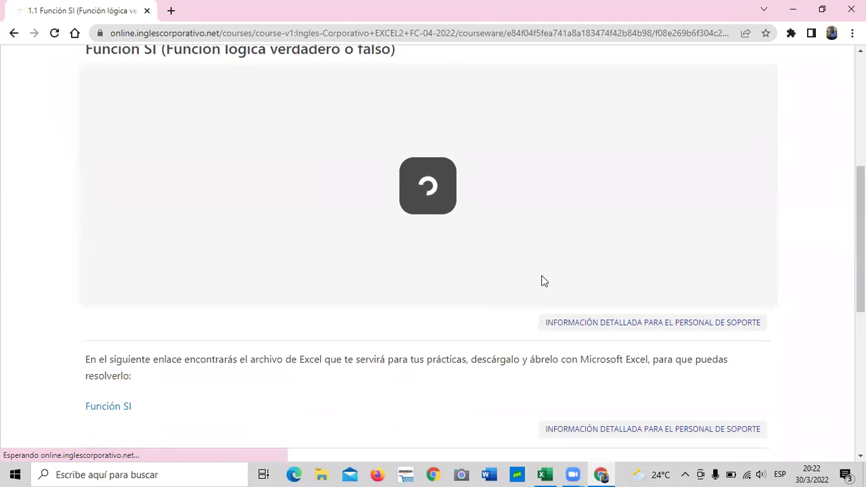
scroll(541, 280, "down", 3)
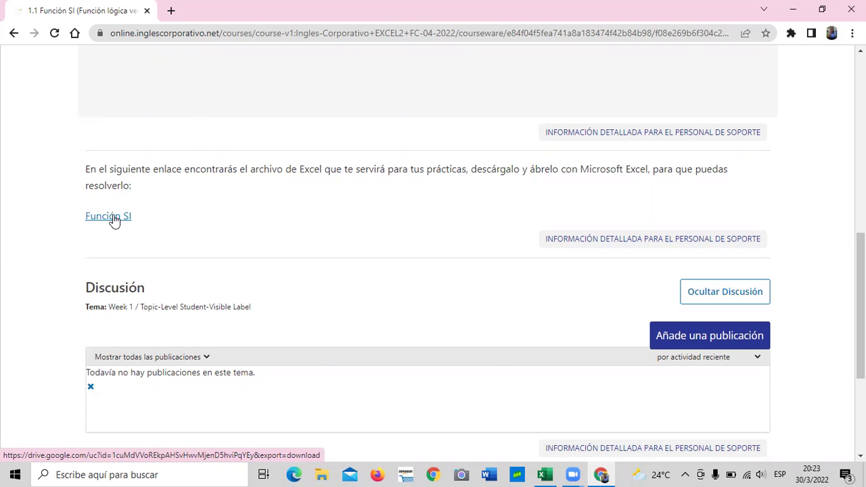
scroll(181, 231, "up", 4)
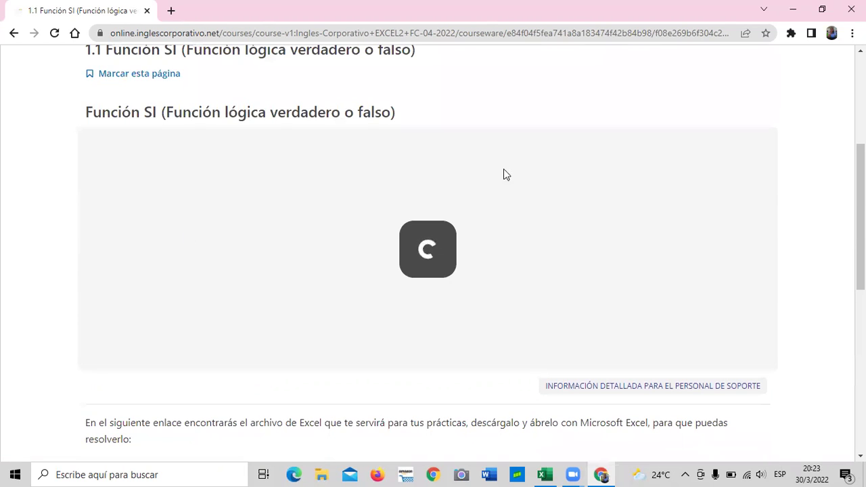
right_click(563, 91)
left_click(613, 130)
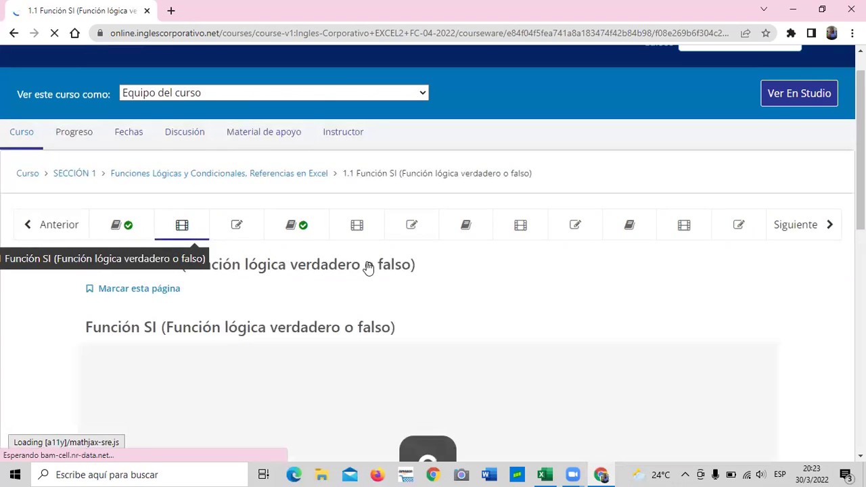
scroll(466, 274, "down", 3)
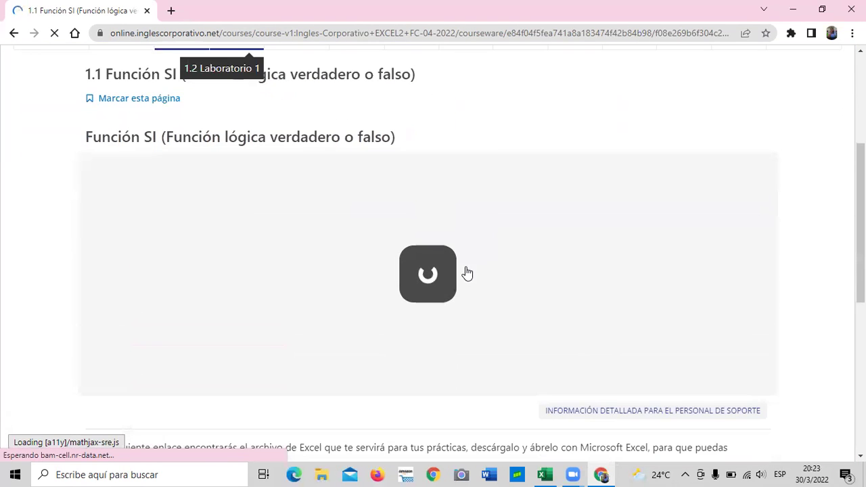
scroll(466, 268, "down", 2)
scroll(466, 267, "up", 2)
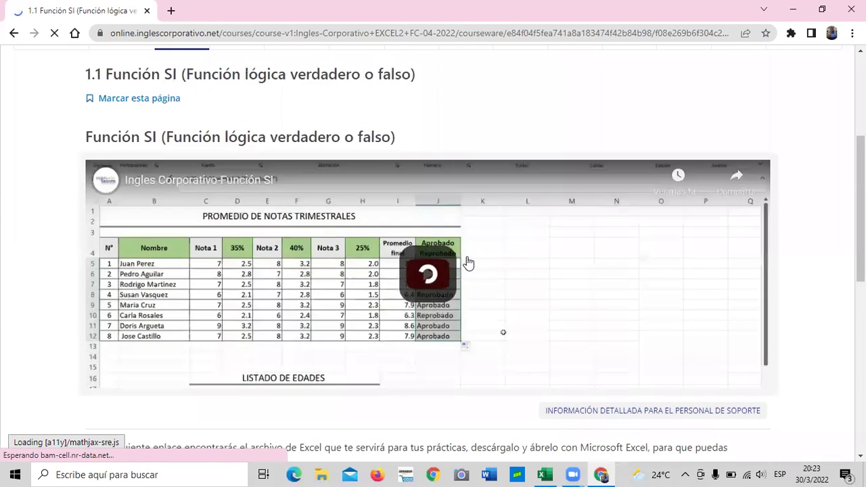
scroll(406, 275, "down", 2)
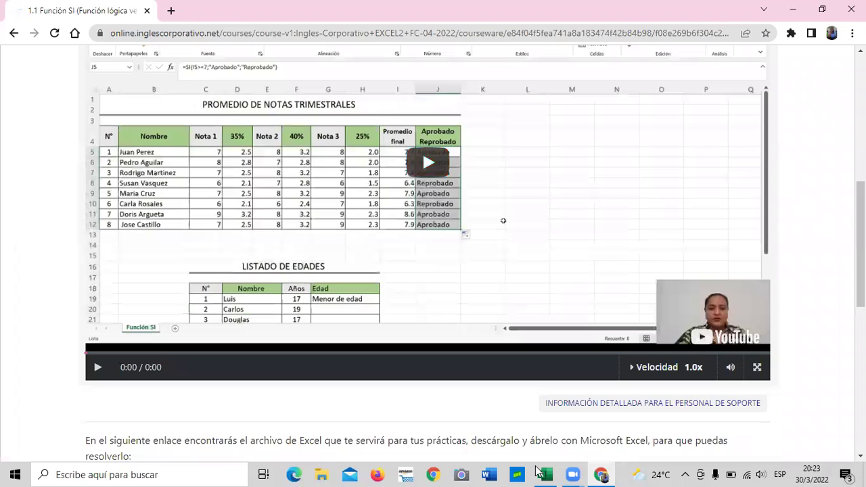
- Start playing the 1.1 Función SI lesson video
left_click(535, 468)
scroll(422, 150, "up", 1)
left_click(426, 166)
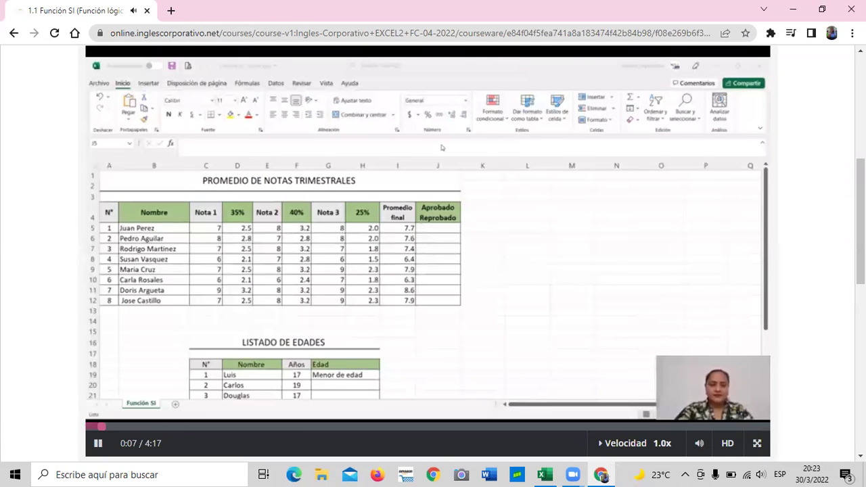
- Raise the sound volume to 80 and increase the screen brightness
key("XF86AudioLowerVolume")
key("XF86AudioRaiseVolume")
key("XF86AudioRaiseVolume")
key("XF86AudioRaiseVolume")
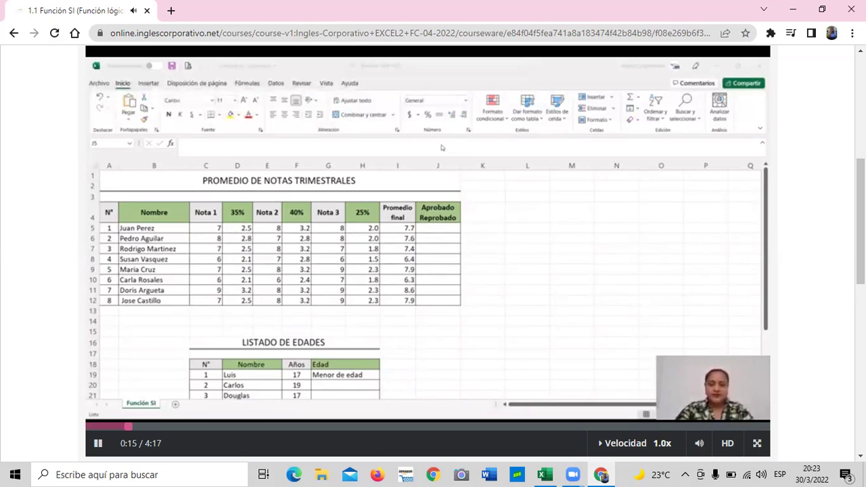
key("XF86AudioRaiseVolume")
key("XF86AudioRaiseVolume")
key("XF86AudioRaiseVolume")
key("XF86AudioRaiseVolume")
key("XF86AudioRaiseVolume")
key("XF86MonBrightnessDown")
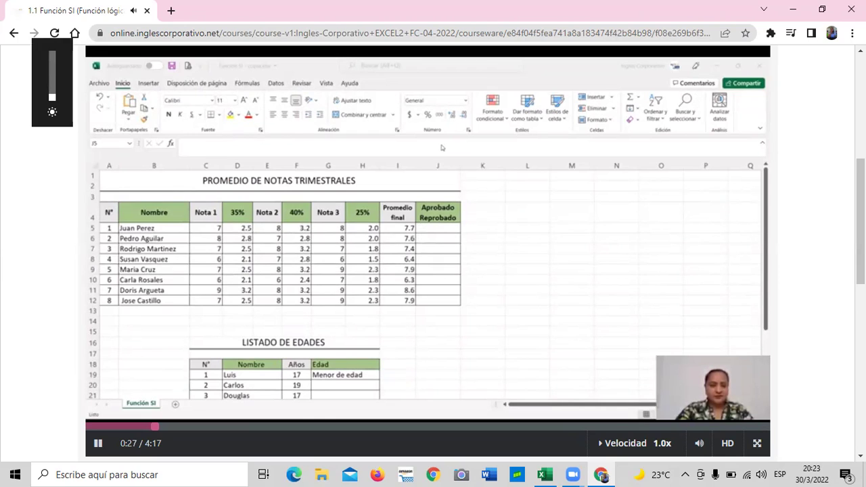
key("XF86MonBrightnessUp")
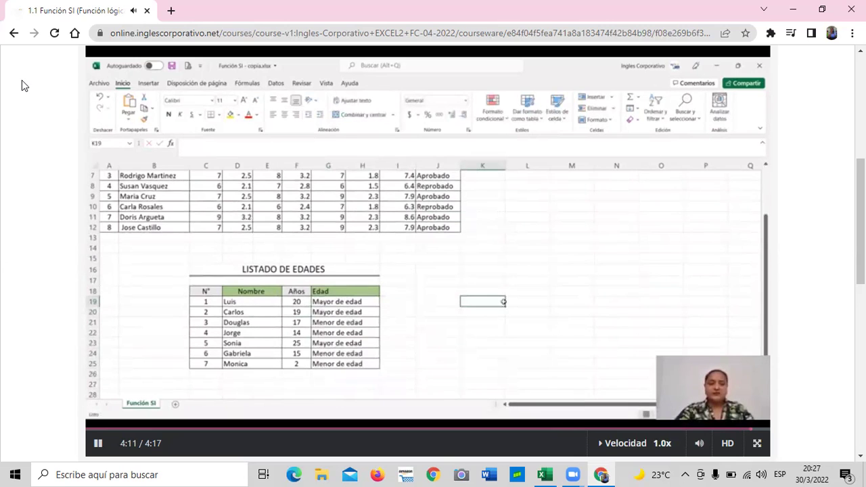
- Scroll to the Función SI download link, then bring up the 'Función SI - copia (2)' workbook
scroll(293, 231, "down", 1)
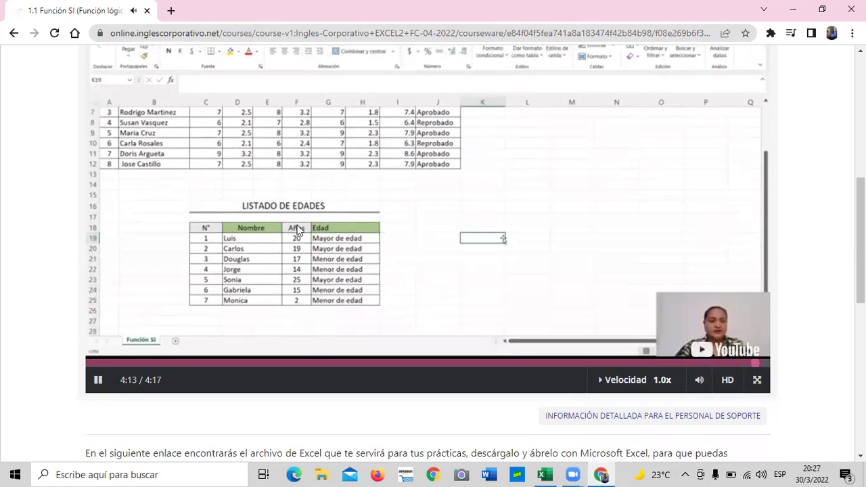
scroll(250, 76, "up", 1)
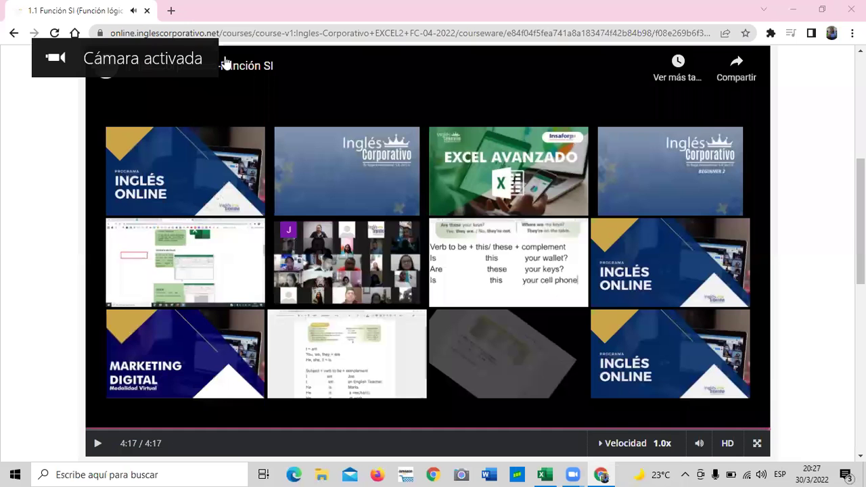
scroll(496, 168, "down", 2)
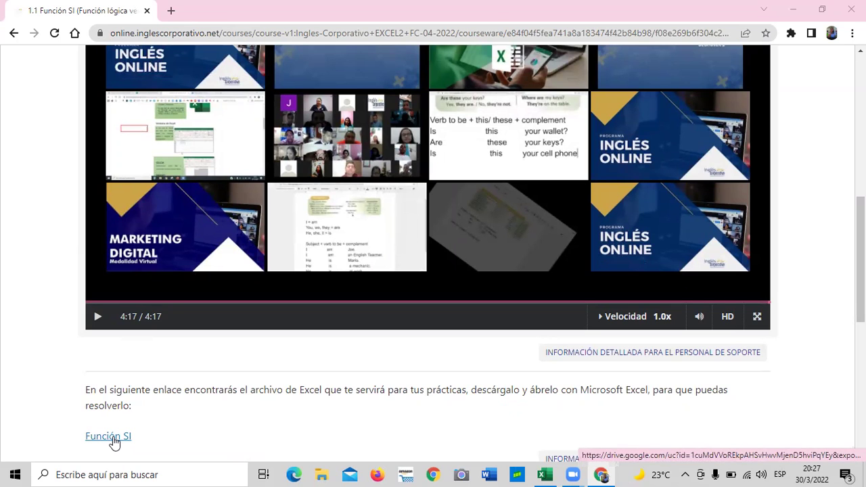
scroll(321, 443, "down", 2)
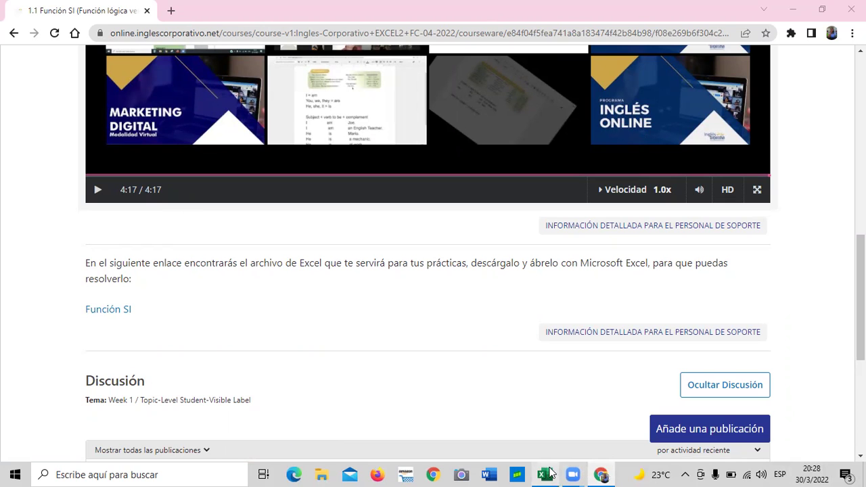
left_click(546, 475)
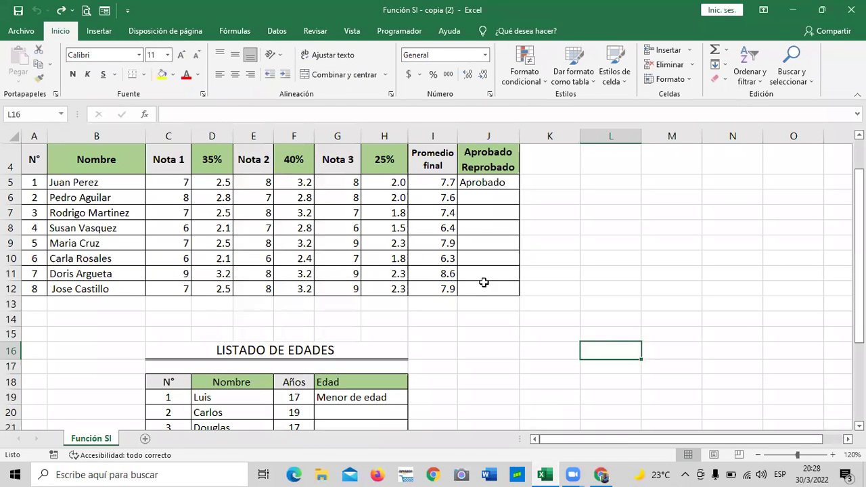
scroll(474, 280, "up", 1)
scroll(467, 274, "down", 2)
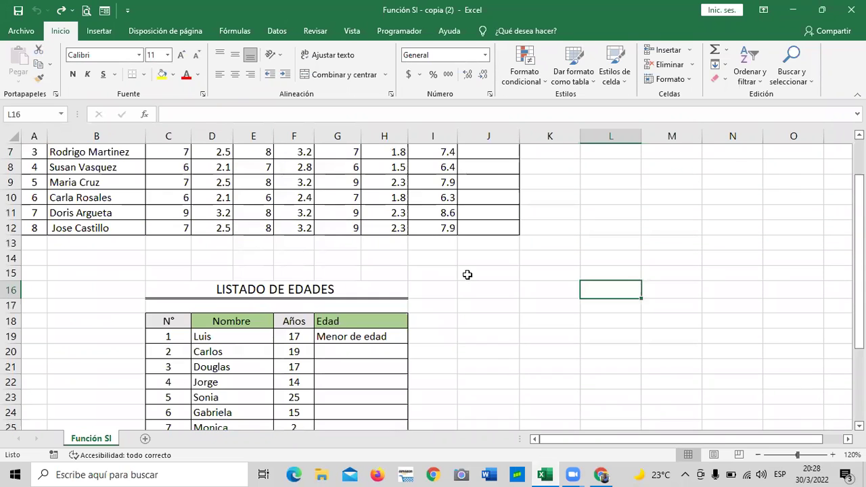
scroll(463, 281, "down", 2)
scroll(453, 291, "up", 4)
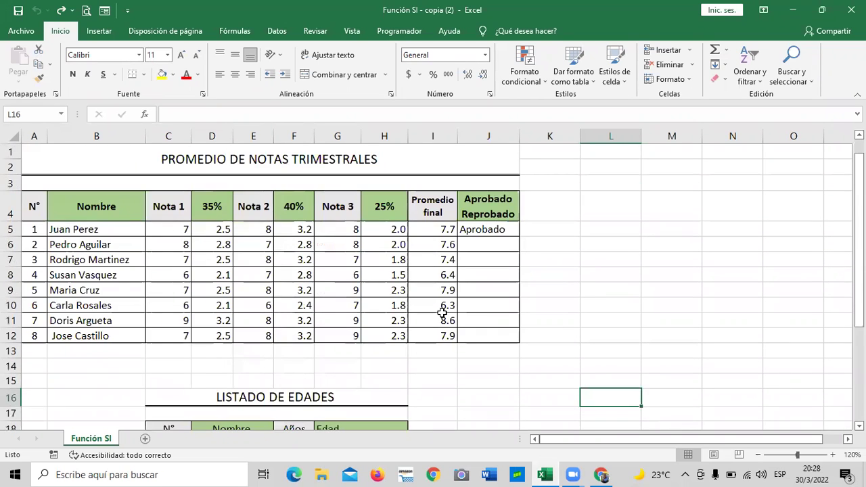
scroll(440, 312, "down", 1)
scroll(435, 313, "down", 2)
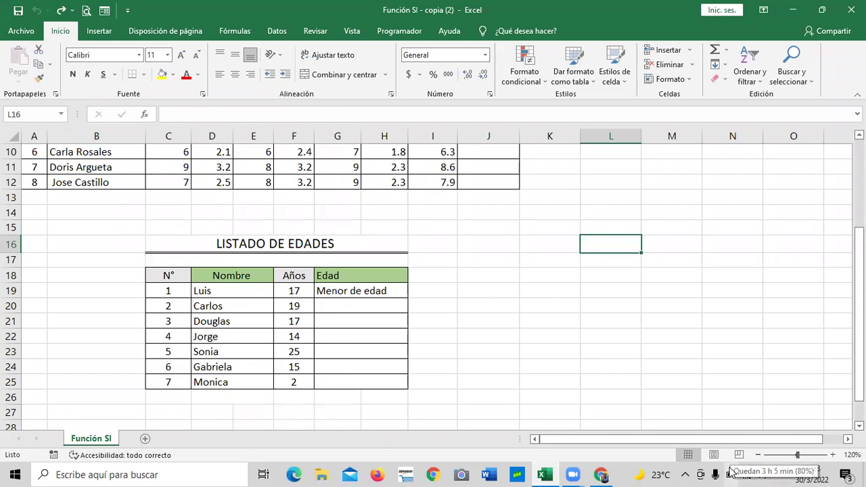
left_click(495, 306)
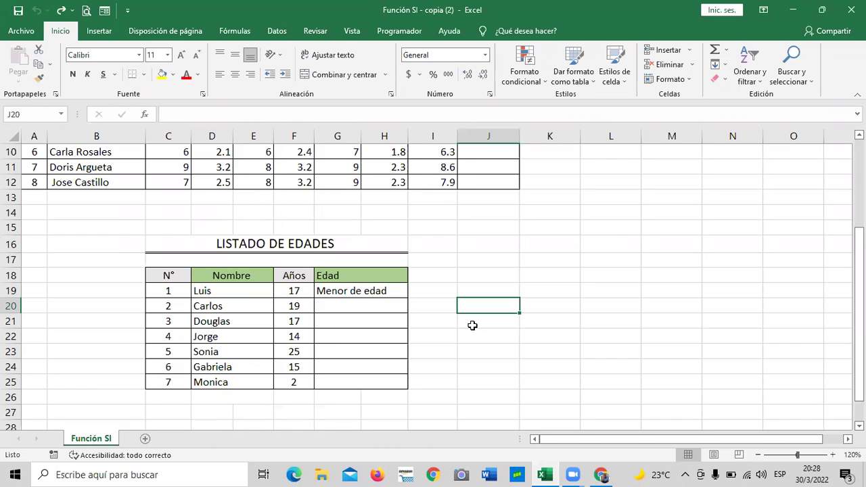
left_click(536, 256)
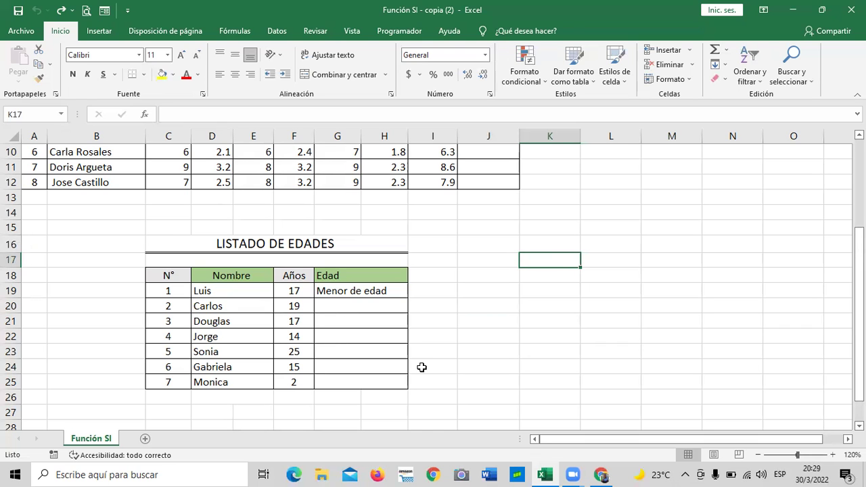
scroll(423, 361, "up", 2)
scroll(423, 358, "up", 1)
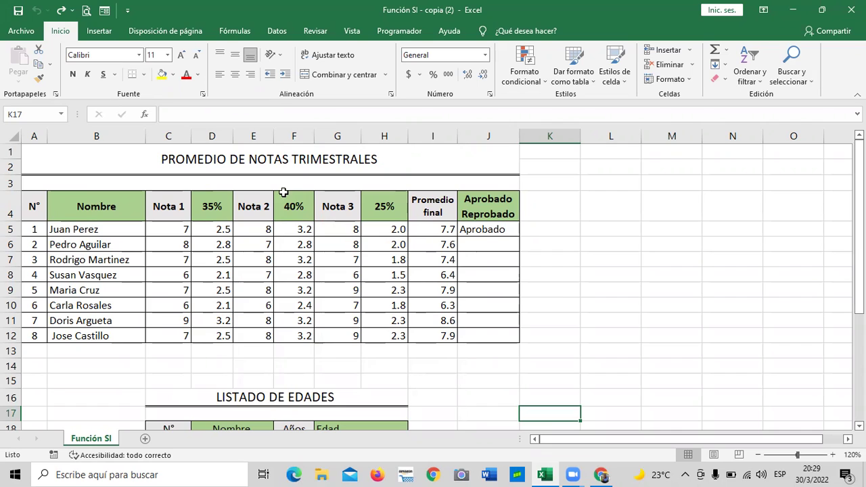
scroll(347, 260, "down", 3)
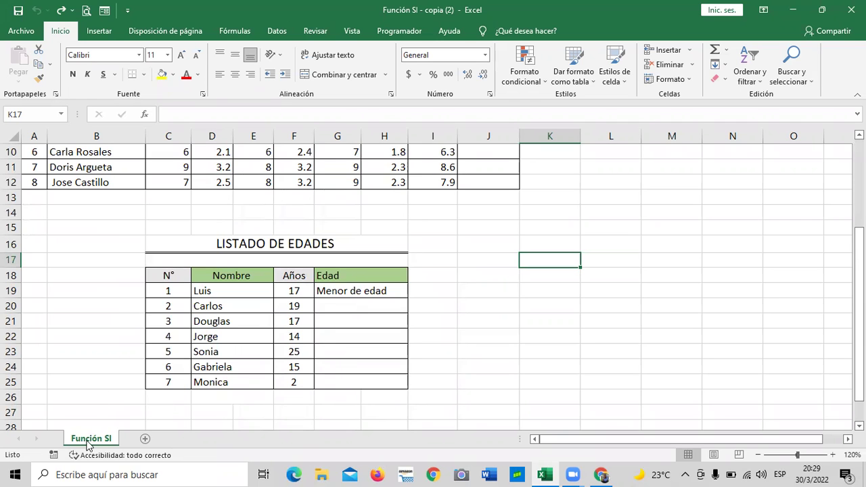
scroll(189, 399, "up", 3)
scroll(189, 398, "down", 5)
scroll(193, 389, "up", 3)
scroll(199, 381, "up", 2)
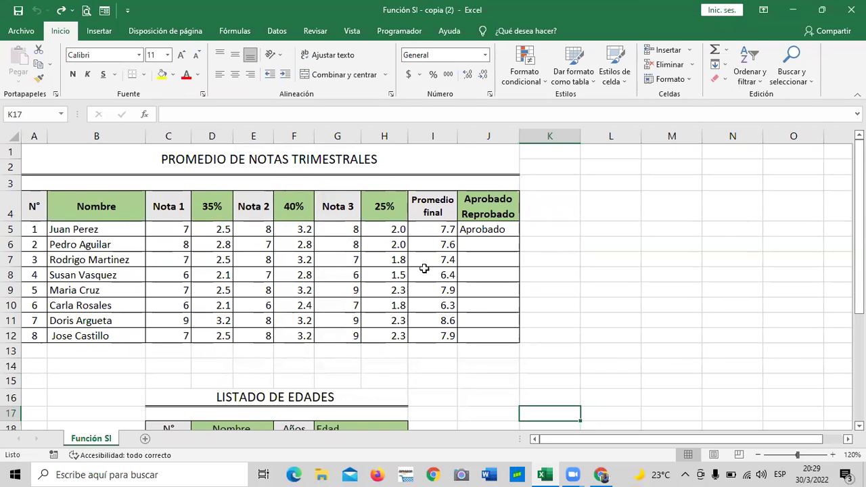
scroll(423, 268, "down", 1)
scroll(406, 269, "down", 1)
left_click(364, 337)
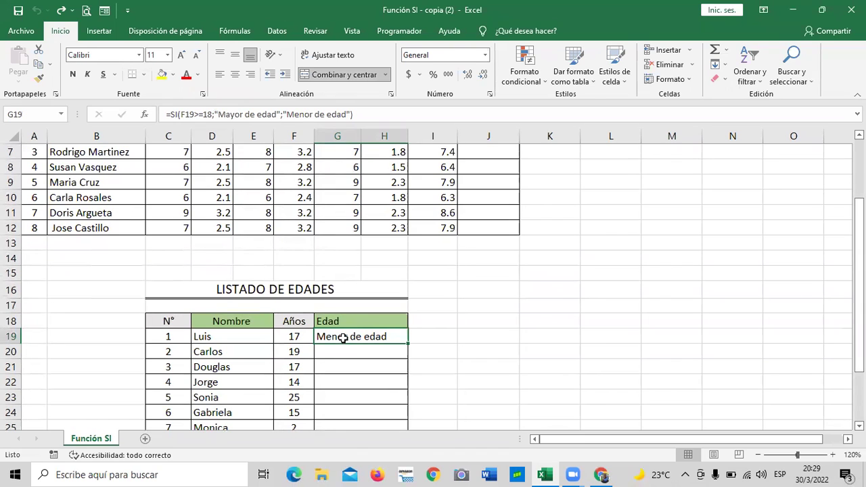
scroll(387, 350, "up", 2)
left_click(492, 230)
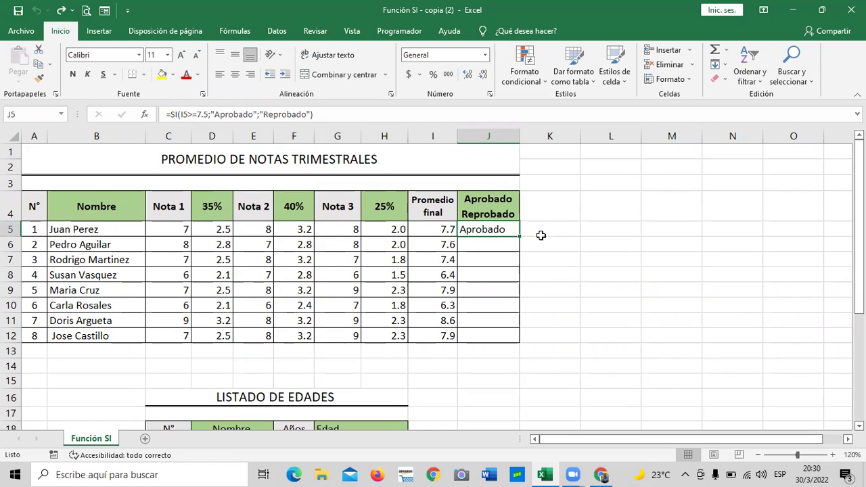
left_click_drag(520, 237, 545, 308)
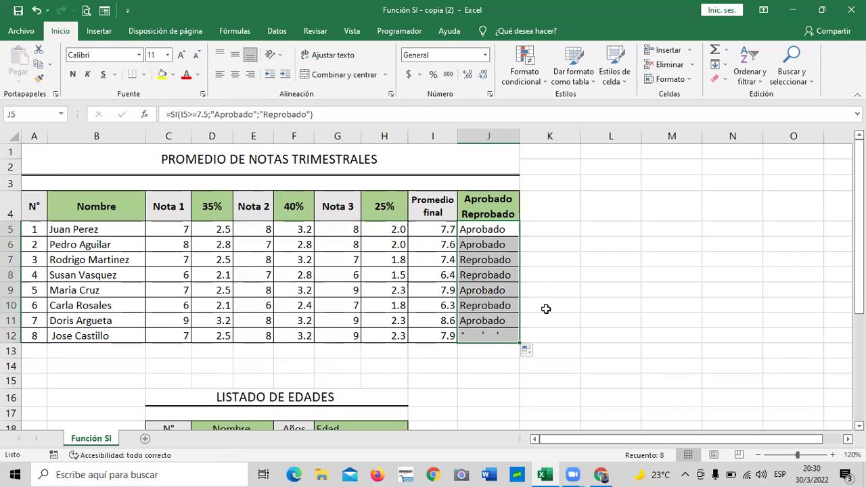
left_click(590, 287)
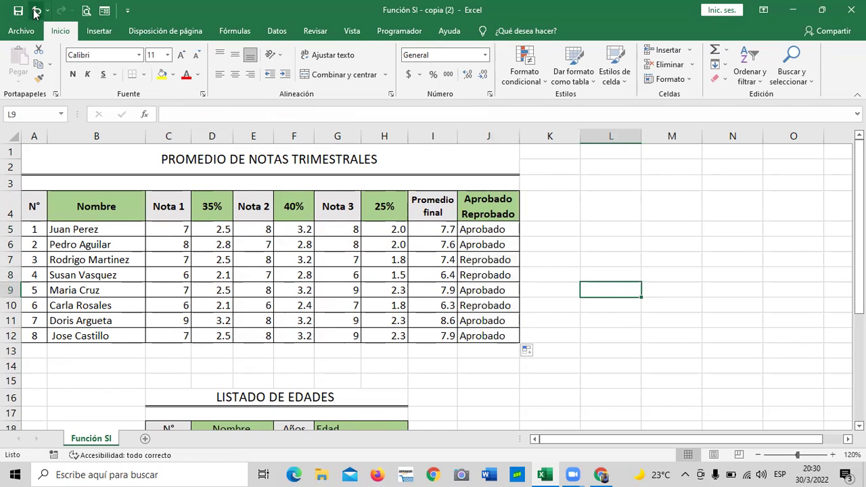
left_click(37, 10)
left_click(499, 260)
left_click(492, 230)
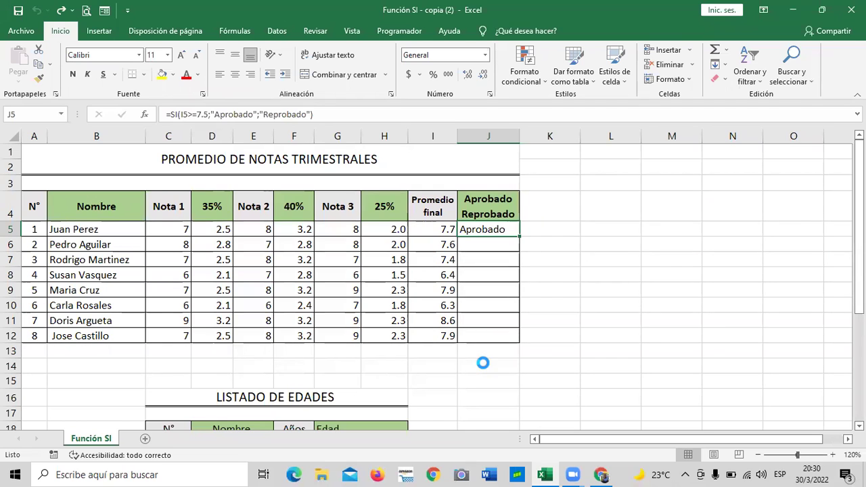
- Clear J5, undo to restore =SI(I5>=7.5;'Aprobado';'Reprobado'), and edit it in the formula bar
key("Delete")
left_click(609, 305)
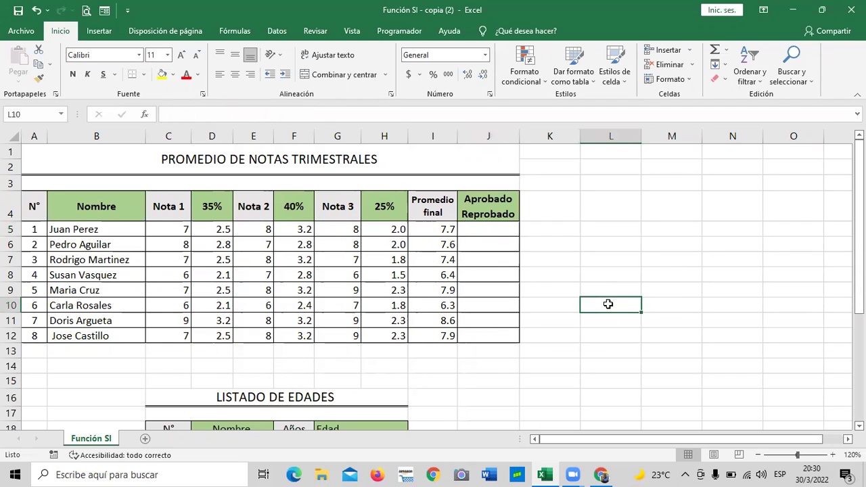
left_click(493, 227)
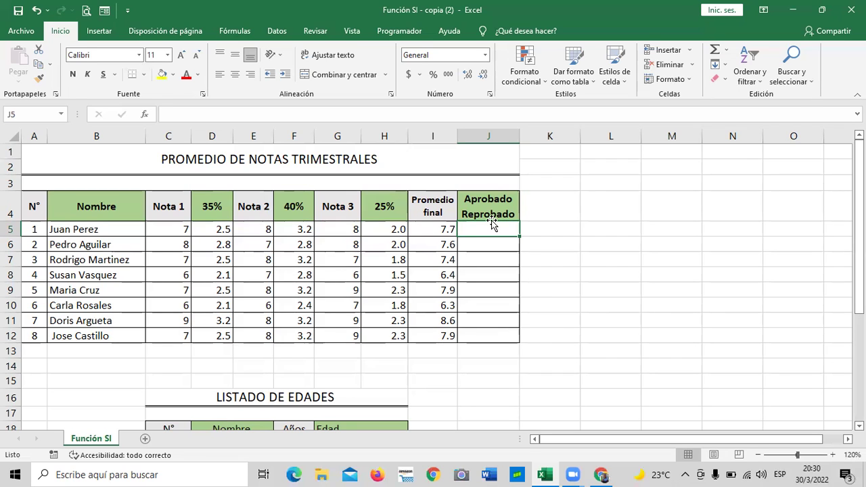
left_click(36, 10)
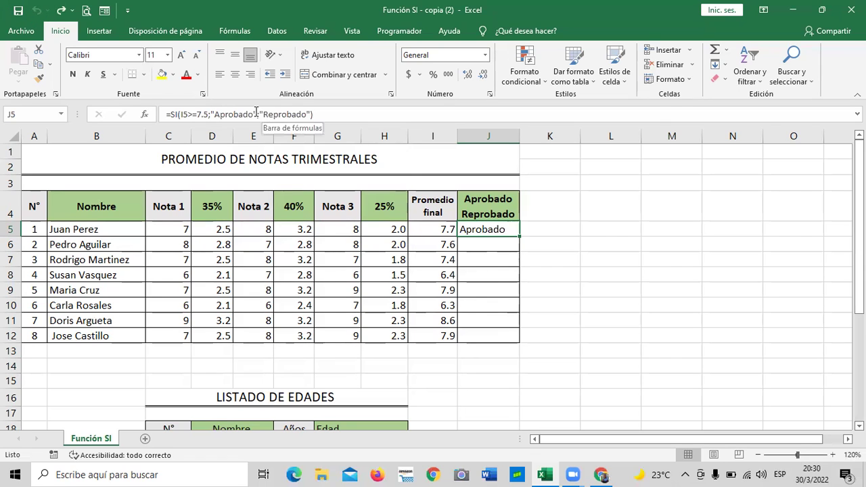
left_click(330, 116)
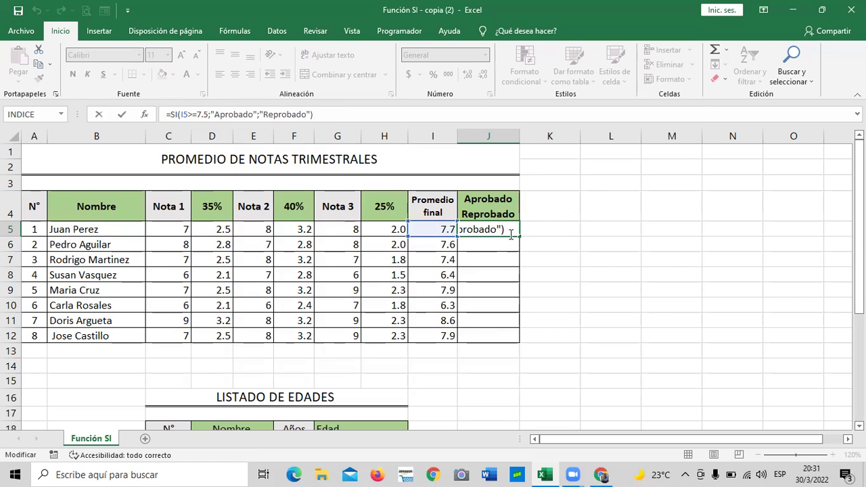
- Commit =SI(I5>=7.5;"Aprobado";"Reprobado") in J5 so it shows Aprobado for the 7.7 average
left_click(551, 230)
left_click(500, 230)
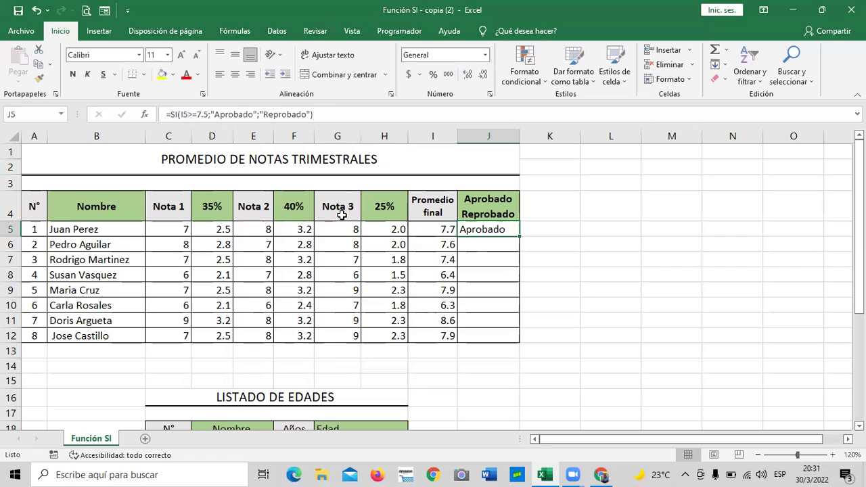
left_click(171, 229)
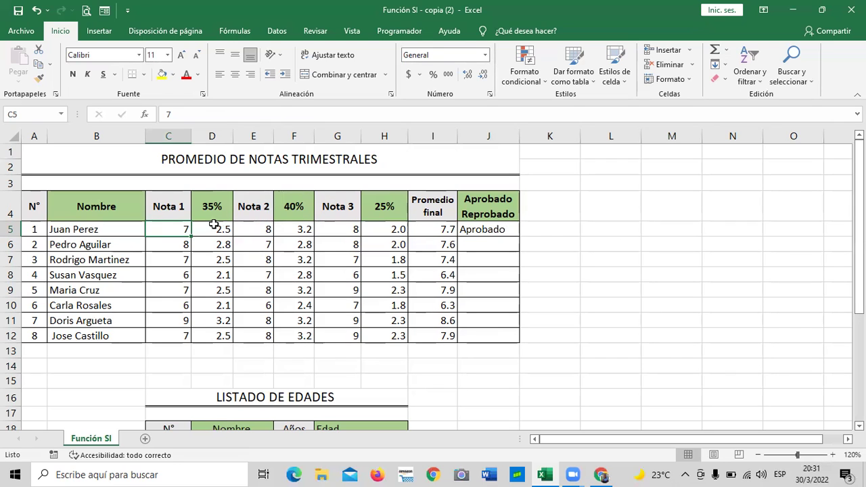
left_click(211, 204)
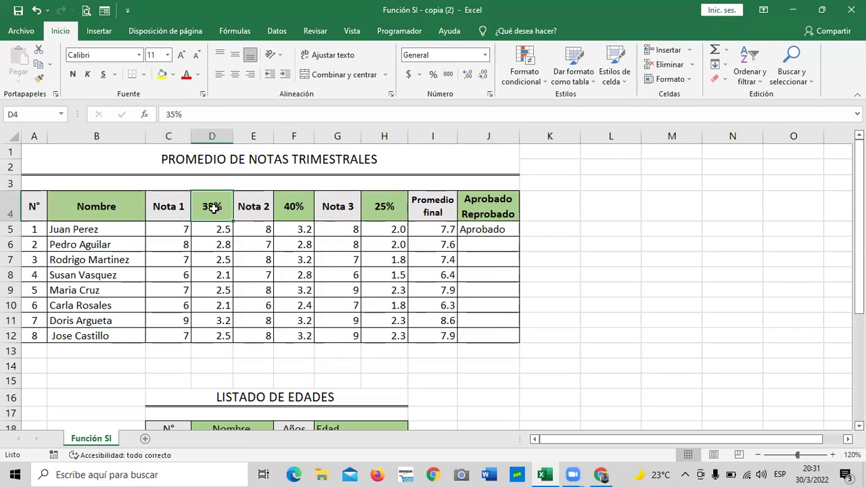
left_click(297, 209)
left_click(384, 206)
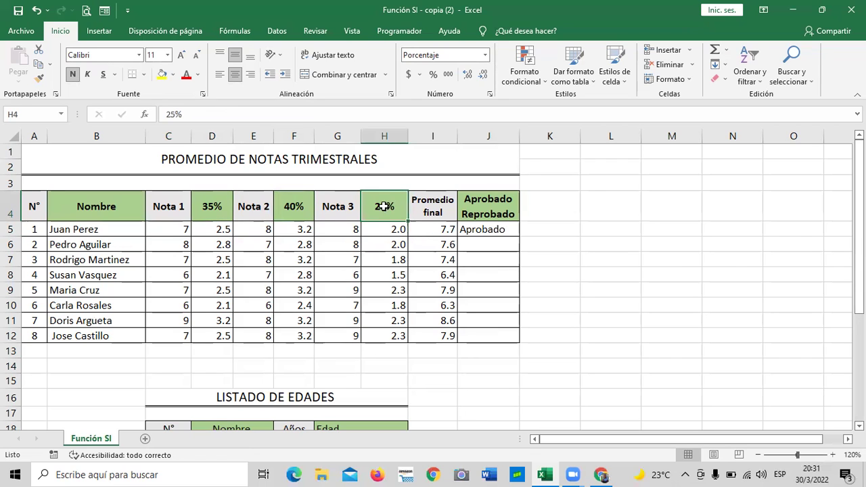
left_click(207, 208)
left_click(292, 207)
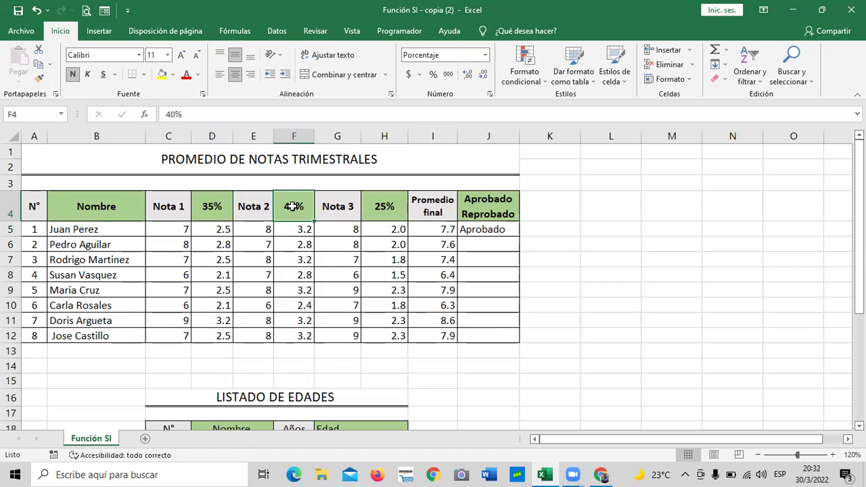
left_click(386, 203)
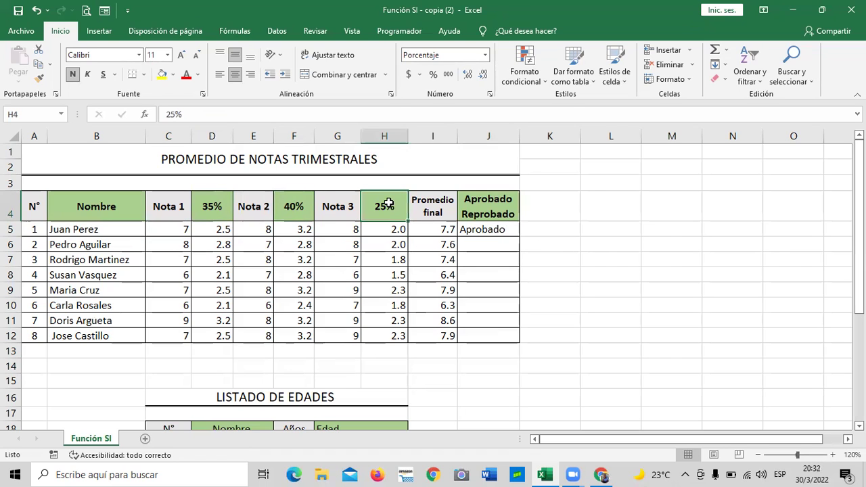
left_click(212, 229)
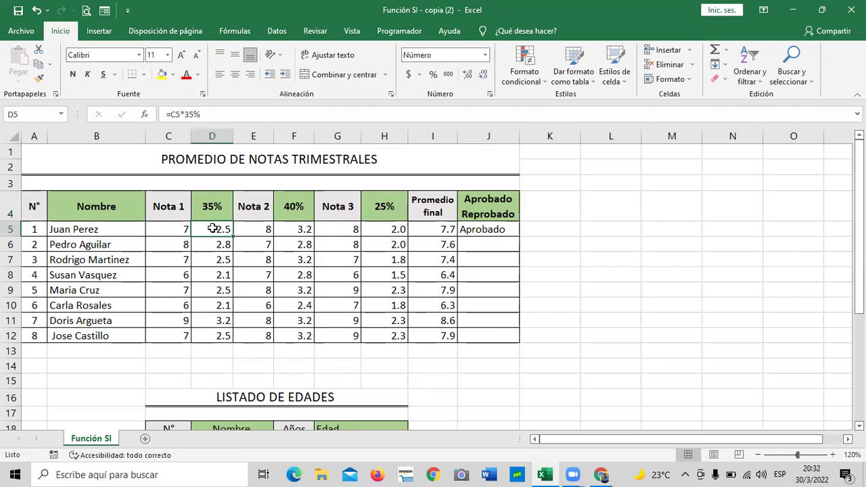
left_click(164, 227)
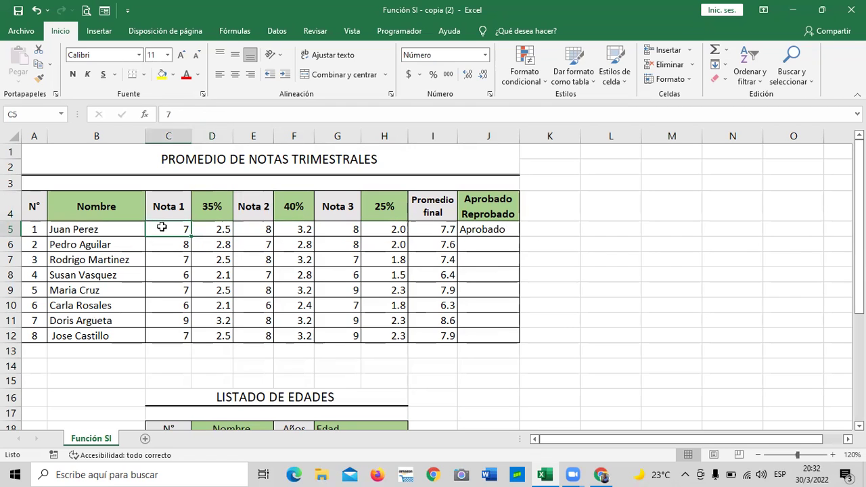
left_click(210, 230)
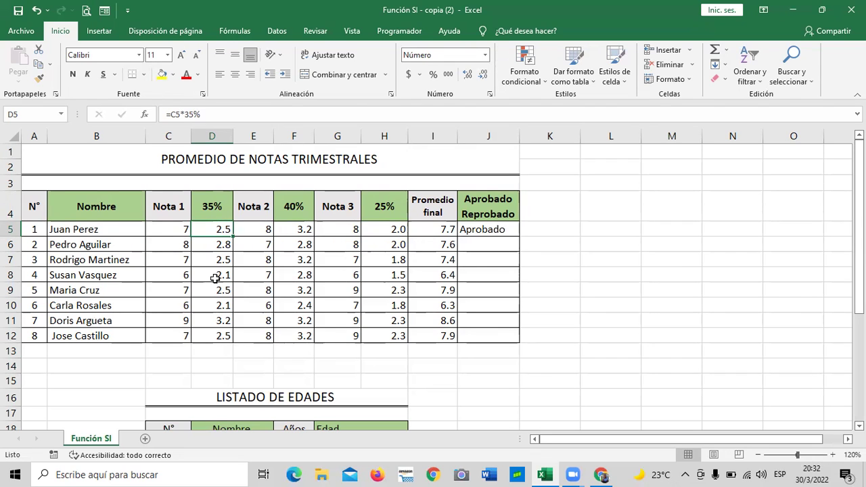
left_click(168, 232)
left_click(220, 231)
left_click(257, 229)
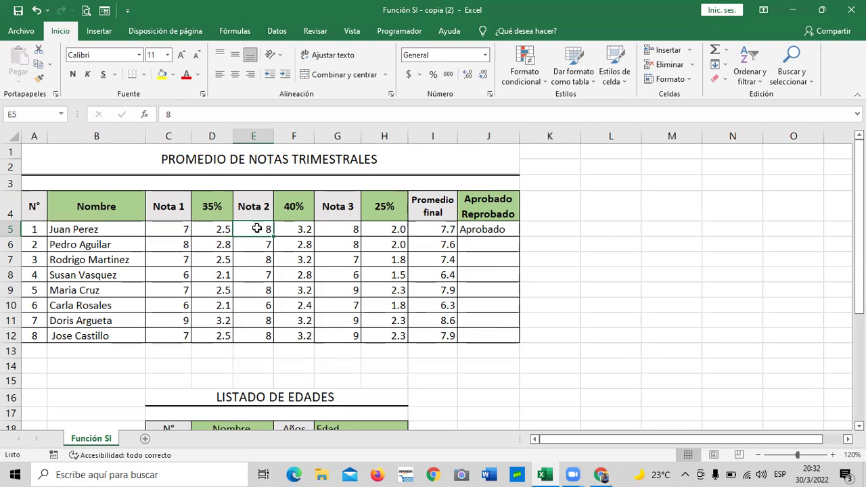
left_click(296, 231)
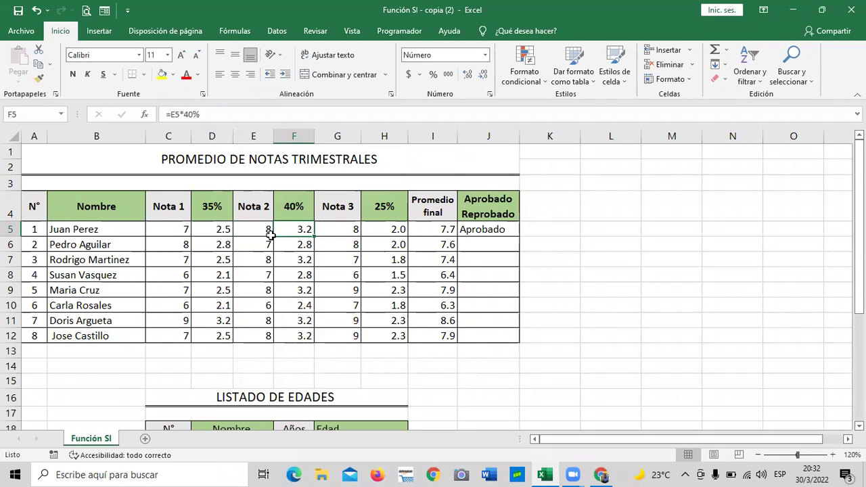
left_click(343, 228)
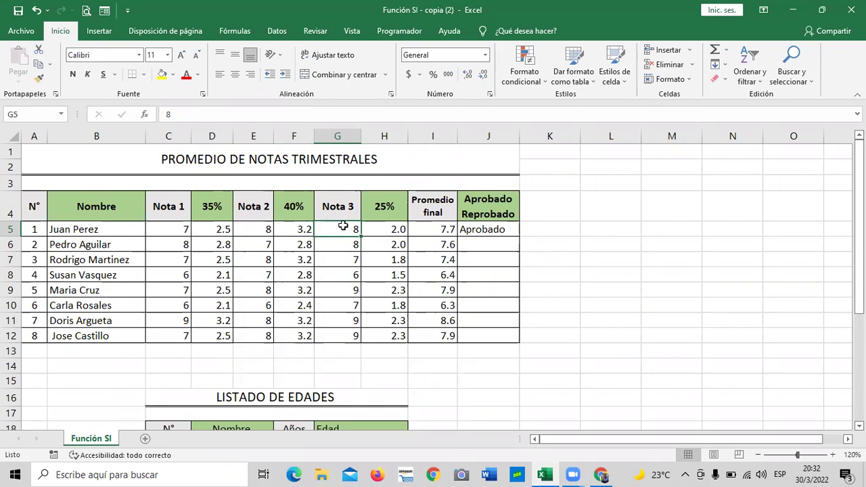
left_click(383, 229)
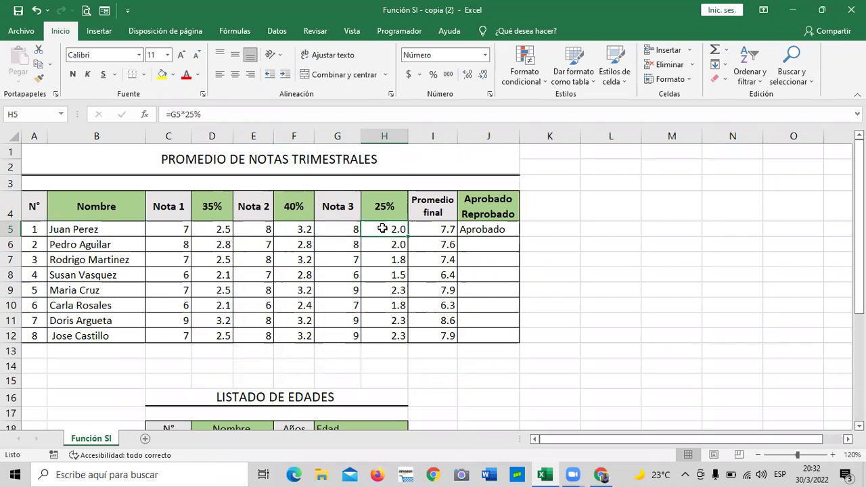
left_click(436, 228)
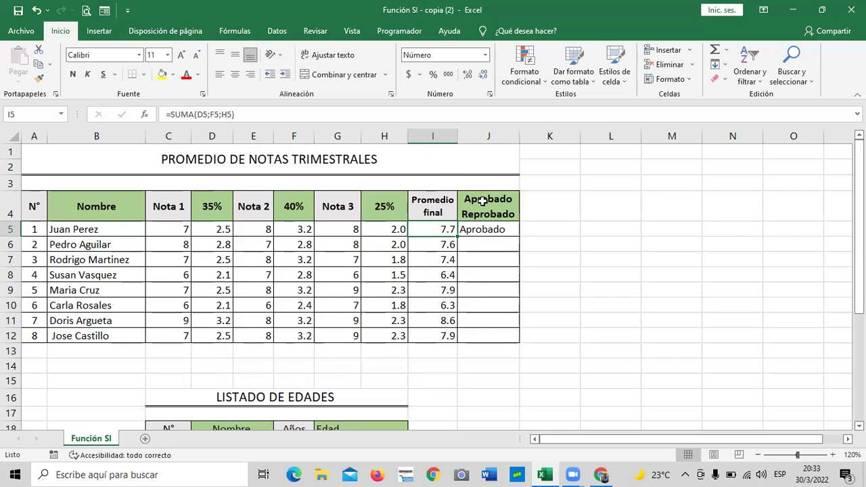
- Change the I4 header from 'Promedio final' to 'Promedio Final' in the formula bar
left_click(433, 208)
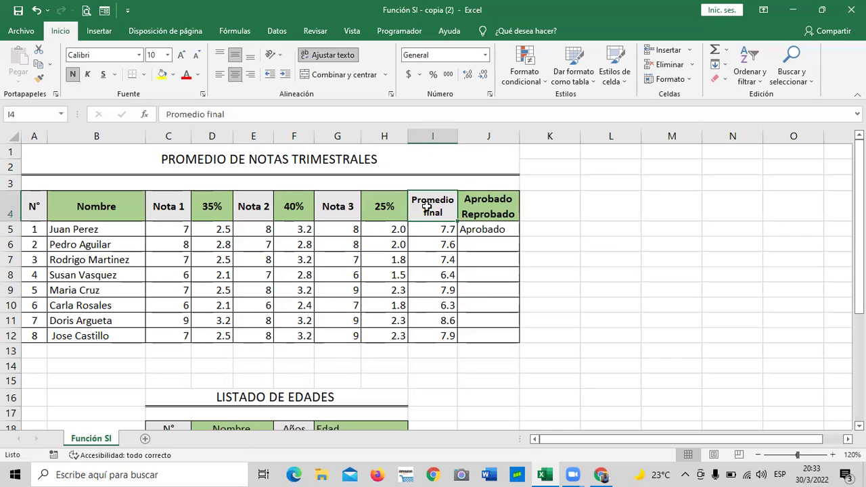
left_click(211, 113)
key("BackSpace")
type("f")
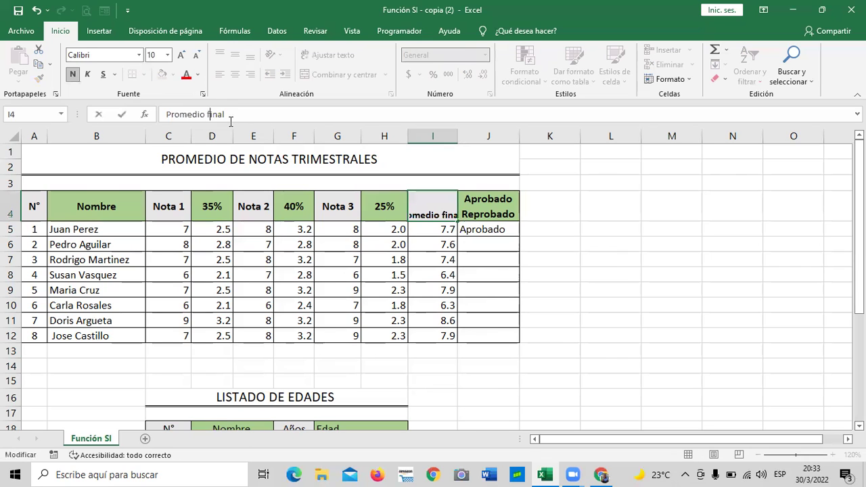
key("BackSpace")
type("F")
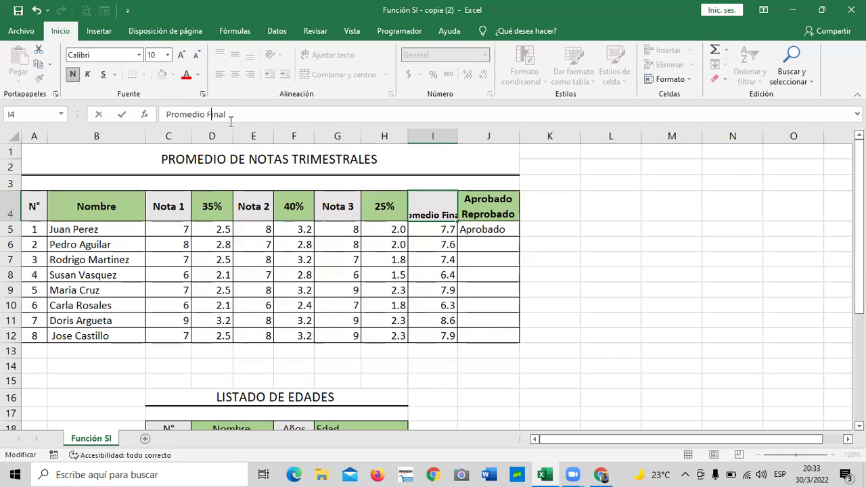
key("Return")
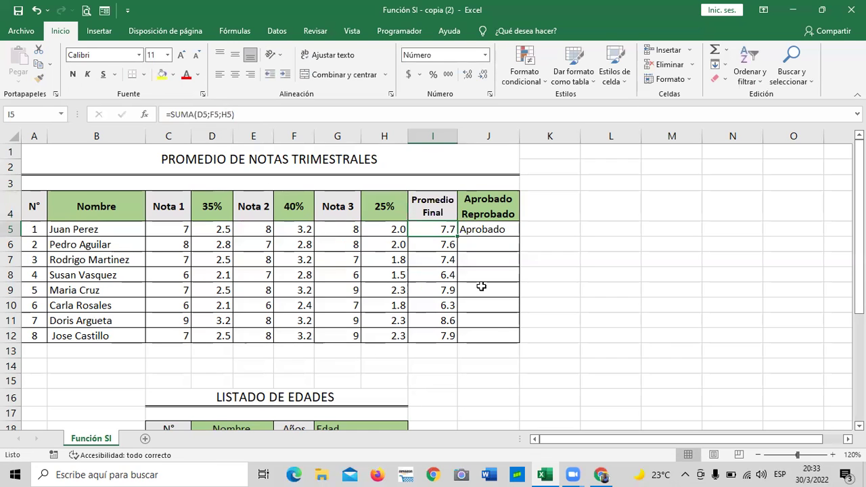
left_click(522, 230)
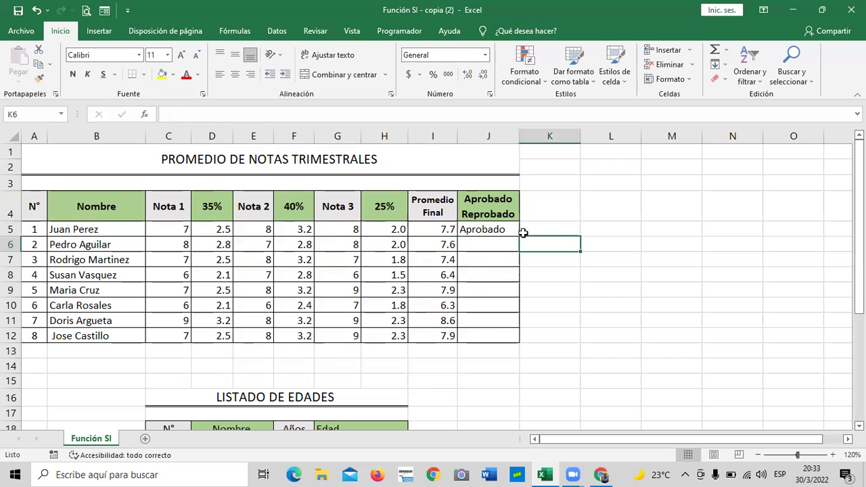
left_click(481, 230)
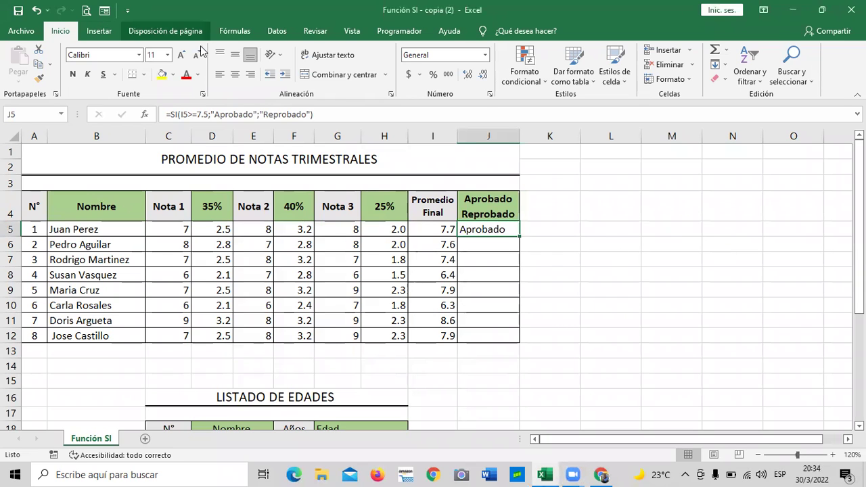
- Review J5's SI arguments in the Insertar función window from Fórmulas, then cancel without changes
left_click(237, 31)
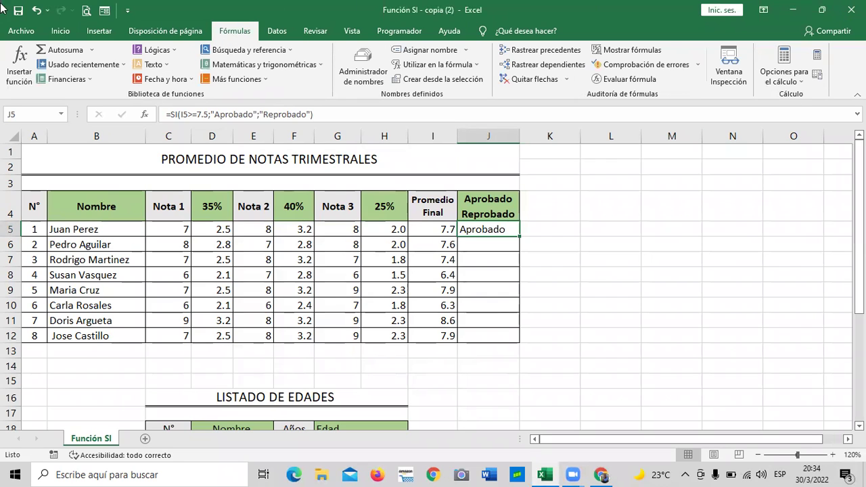
left_click(21, 65)
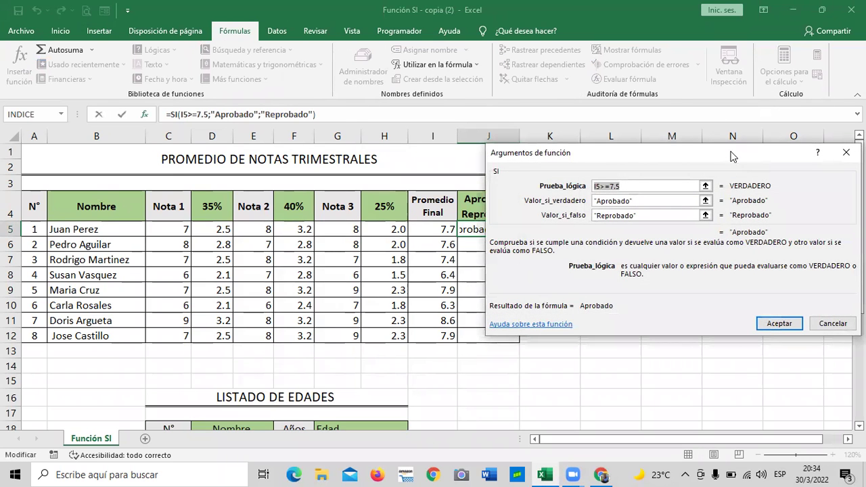
left_click_drag(728, 151, 601, 126)
left_click(697, 302)
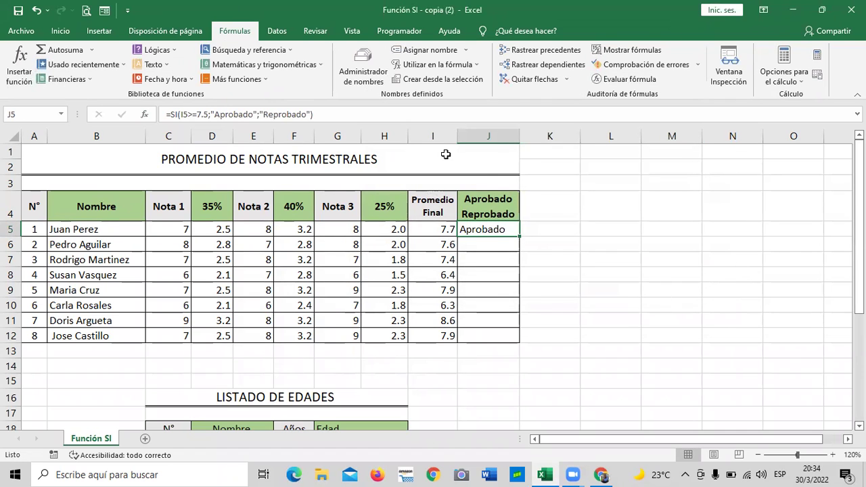
left_click(546, 271)
left_click(492, 249)
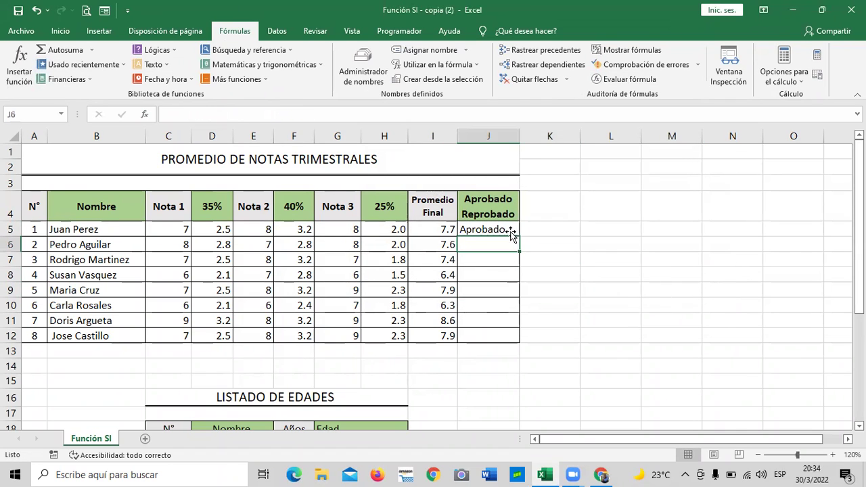
- Start inserting a function into J6 and switch the category to Todo to list every function
left_click(21, 64)
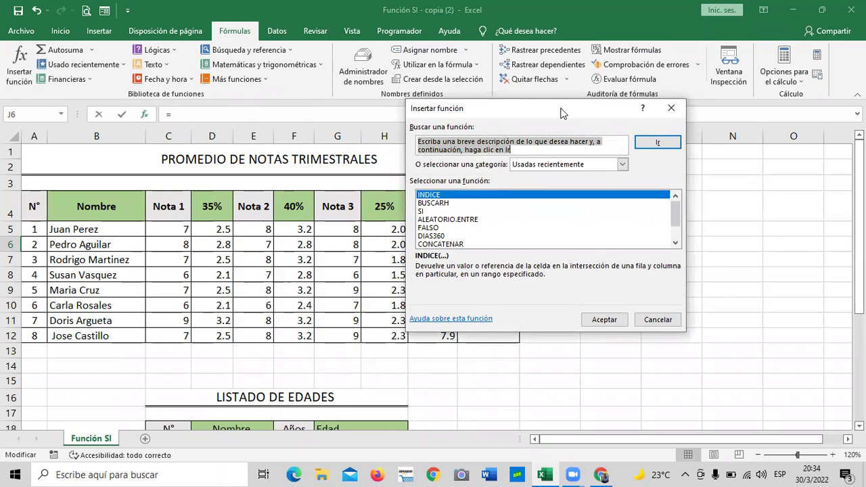
left_click_drag(560, 112, 516, 87)
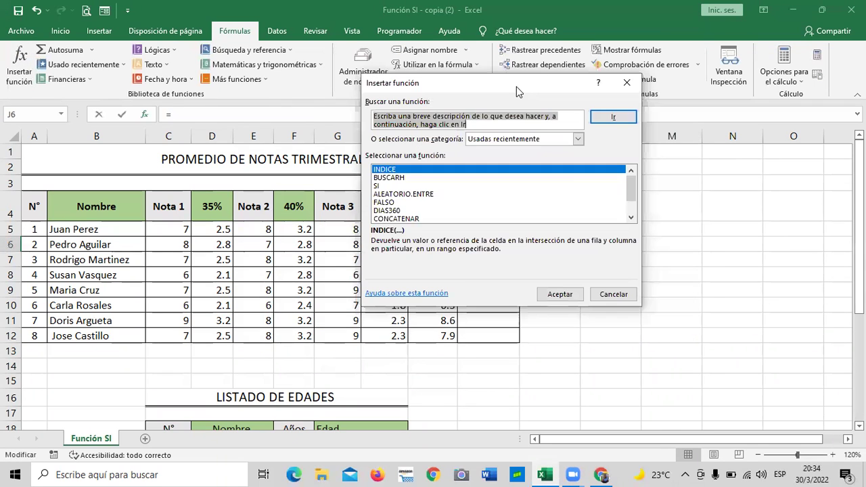
left_click(577, 139)
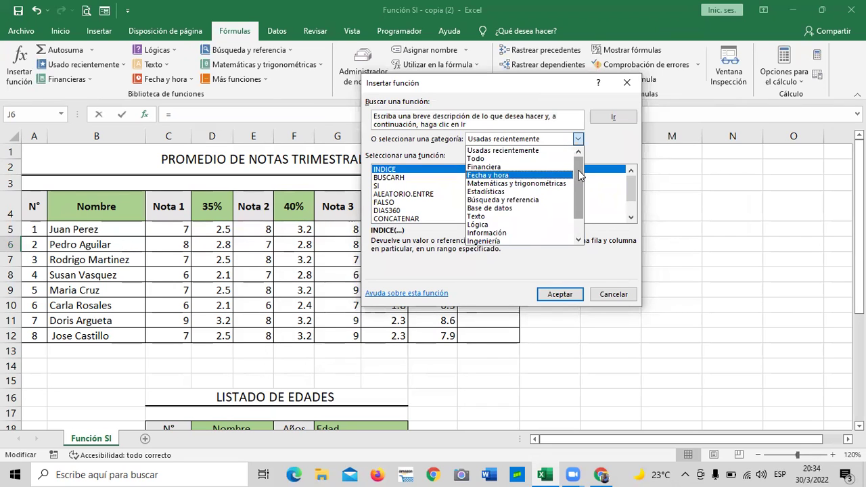
left_click(604, 142)
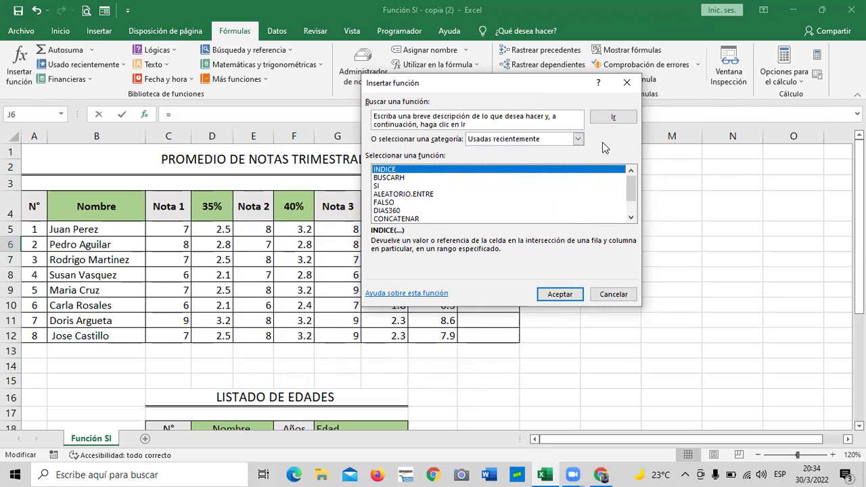
left_click(578, 138)
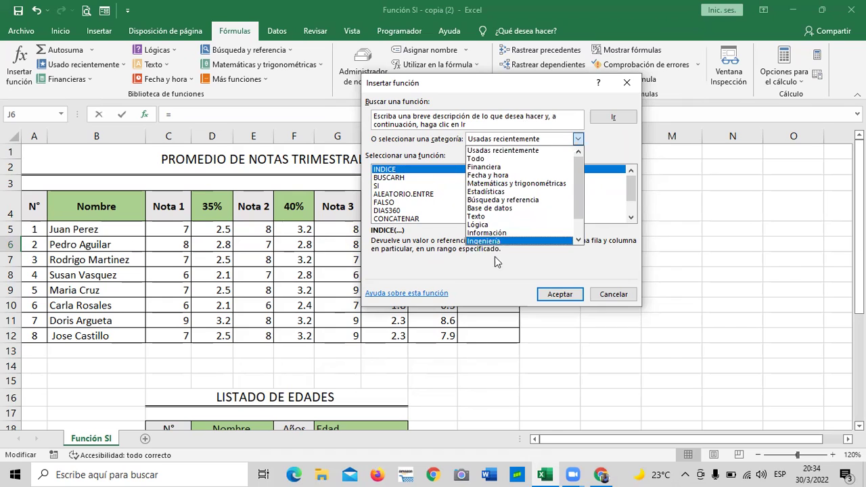
left_click(488, 151)
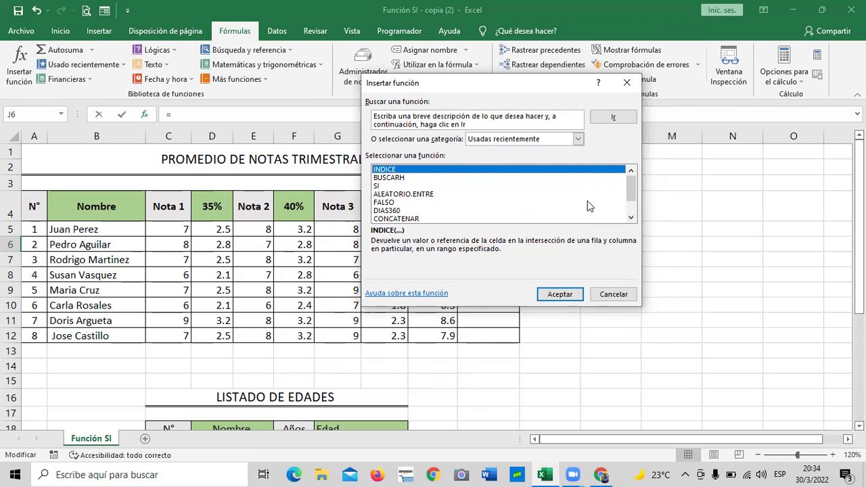
left_click(632, 217)
left_click(631, 217)
left_click(632, 217)
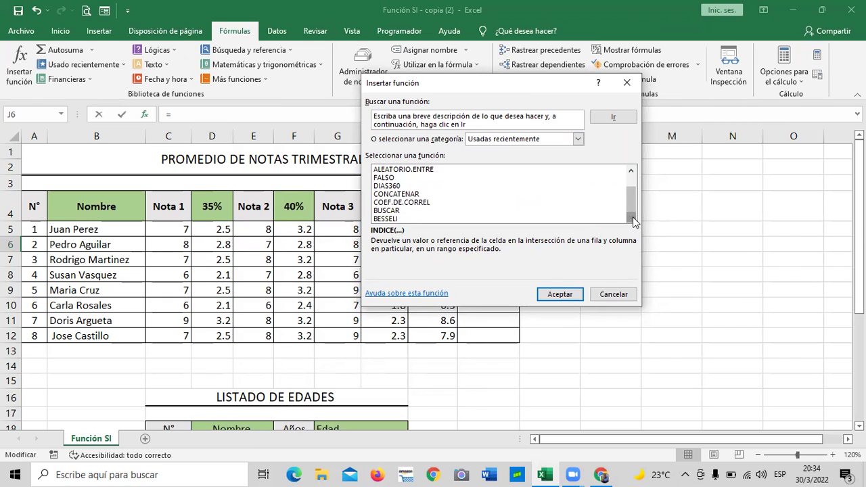
left_click(579, 139)
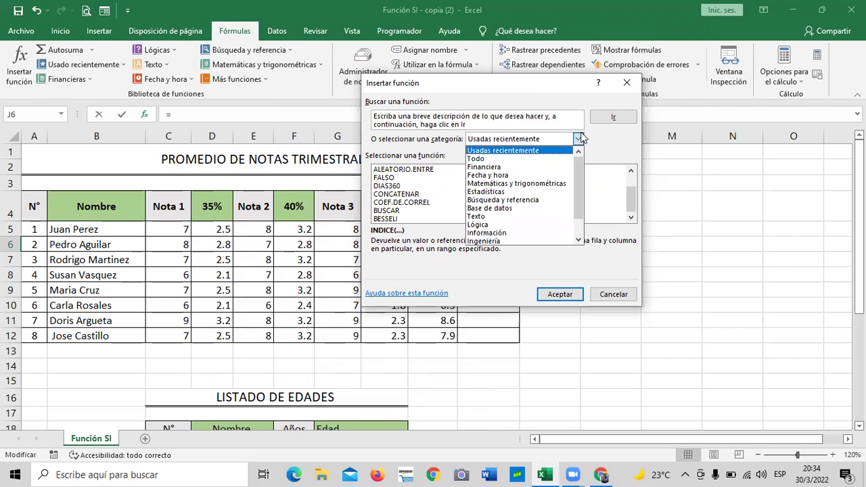
left_click(487, 158)
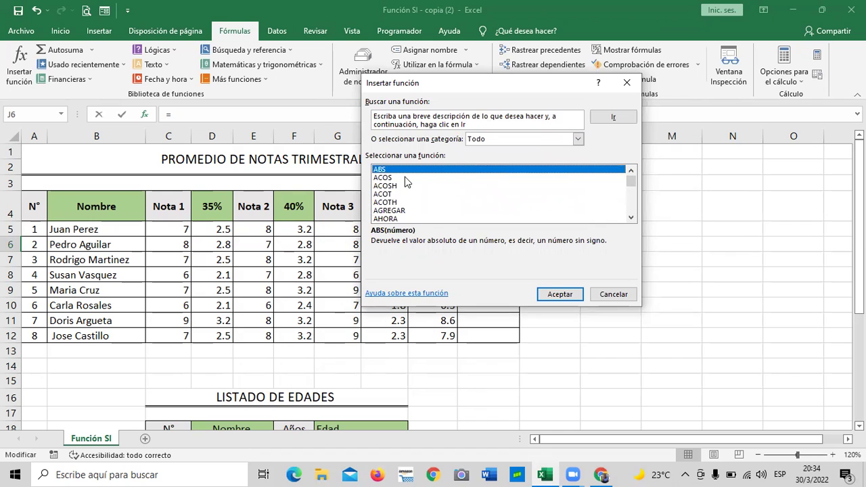
- Browse the full function list, then narrow the category to Lógica
scroll(404, 177, "down", 5)
scroll(405, 177, "down", 5)
scroll(404, 177, "down", 5)
scroll(405, 177, "down", 5)
scroll(405, 182, "down", 10)
scroll(405, 181, "down", 10)
scroll(405, 181, "down", 10)
scroll(405, 180, "down", 10)
scroll(404, 182, "down", 10)
scroll(405, 182, "down", 10)
scroll(405, 182, "down", 10)
scroll(404, 182, "down", 10)
scroll(404, 183, "down", 10)
scroll(406, 184, "down", 10)
scroll(407, 188, "down", 10)
scroll(408, 194, "down", 10)
scroll(409, 195, "down", 5)
scroll(417, 195, "down", 5)
scroll(430, 194, "down", 5)
scroll(454, 201, "down", 5)
scroll(510, 203, "down", 3)
scroll(509, 205, "down", 3)
scroll(509, 204, "down", 2)
scroll(508, 204, "up", 8)
scroll(508, 203, "up", 10)
scroll(507, 203, "up", 10)
scroll(501, 195, "up", 10)
scroll(500, 190, "up", 10)
scroll(498, 186, "up", 10)
scroll(497, 184, "up", 10)
scroll(507, 181, "up", 10)
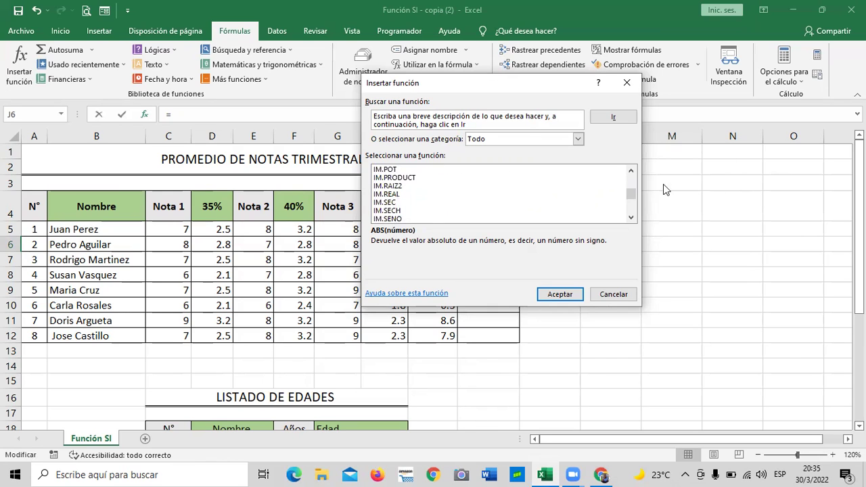
left_click_drag(631, 194, 631, 174)
left_click(578, 138)
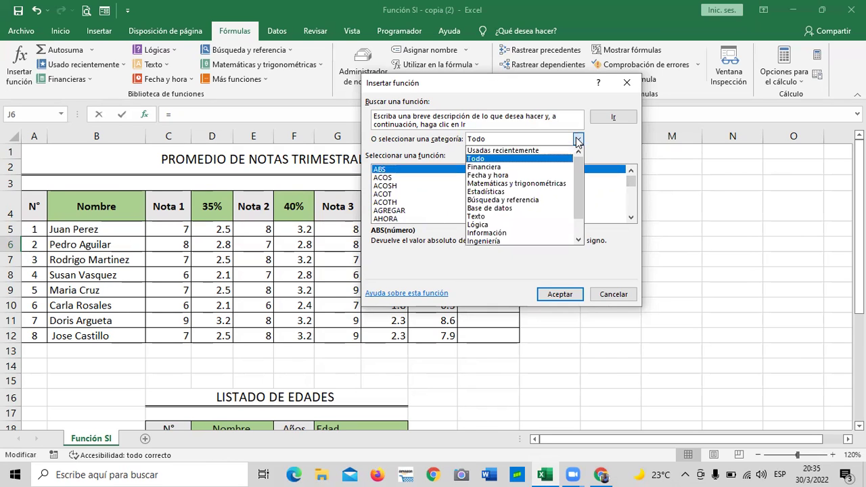
left_click(495, 224)
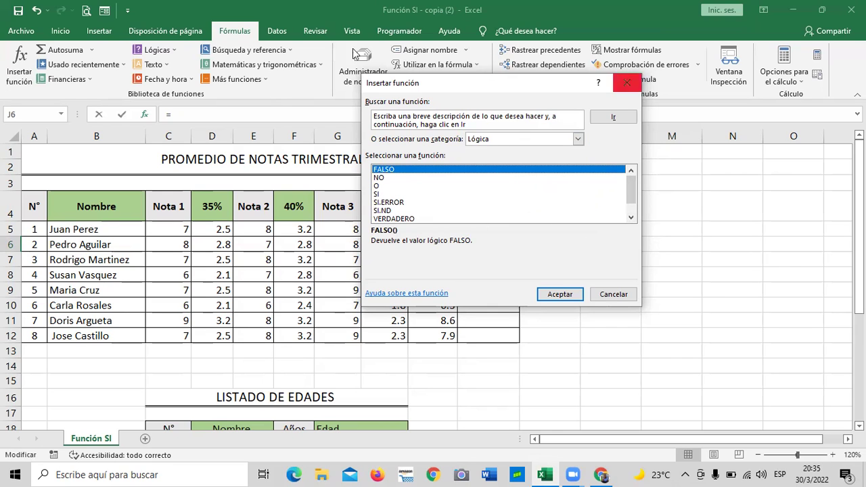
- Select SI and confirm it with Aceptar to open its argument entry
left_click(377, 195)
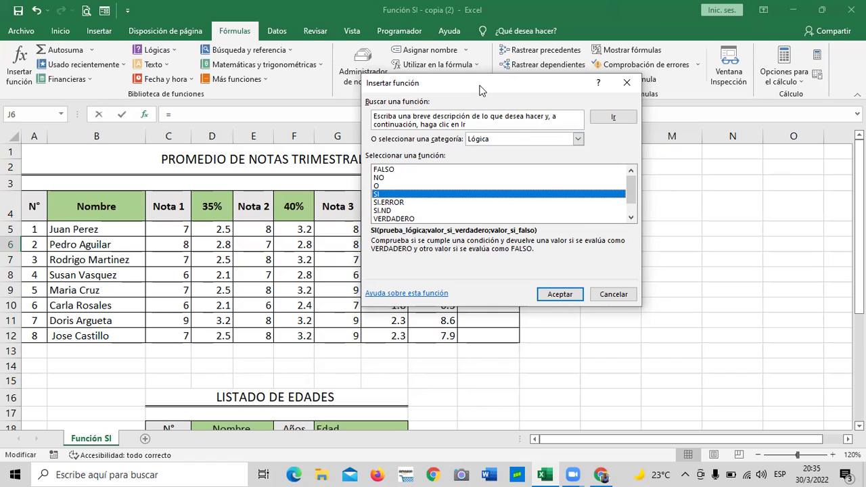
left_click_drag(479, 85, 627, 89)
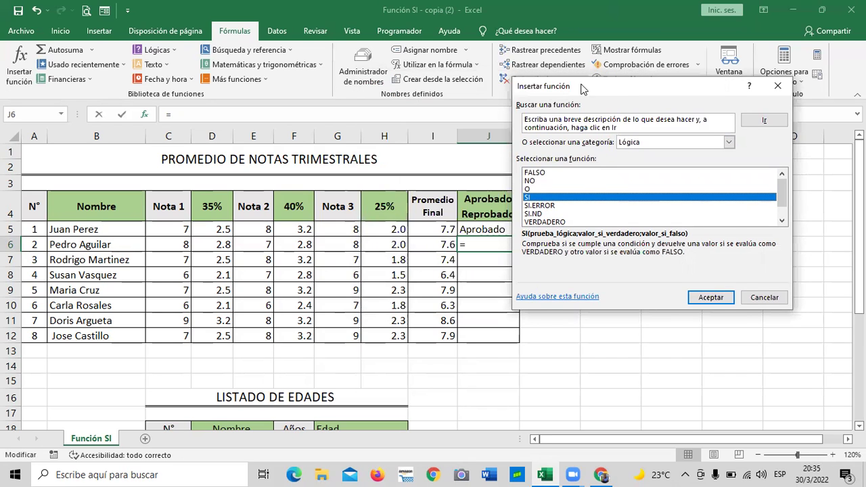
left_click_drag(626, 88, 580, 89)
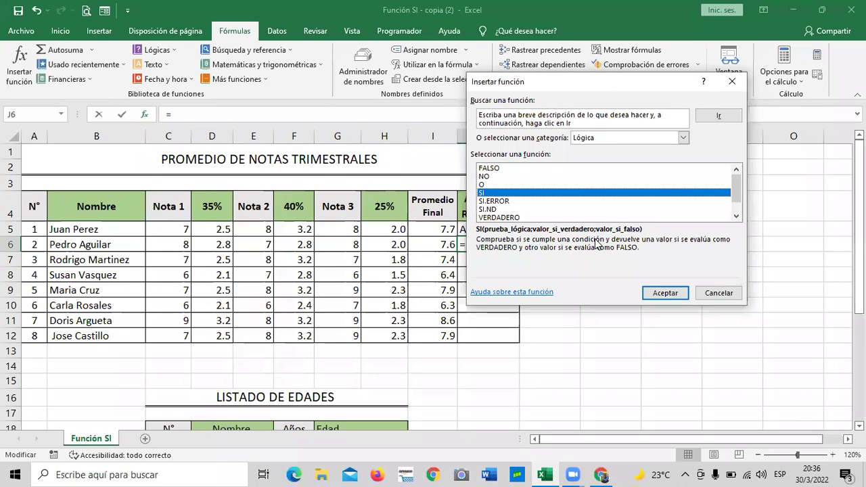
left_click(651, 294)
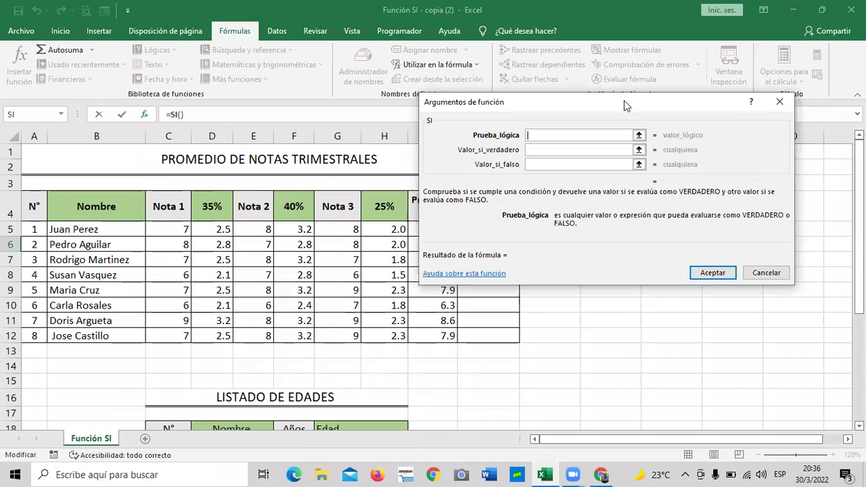
- Enter 7.5 as Prueba_lógica, APROBADO as Valor_si_verdadero and REPROBADO as Valor_si_falso
left_click_drag(622, 101, 594, 118)
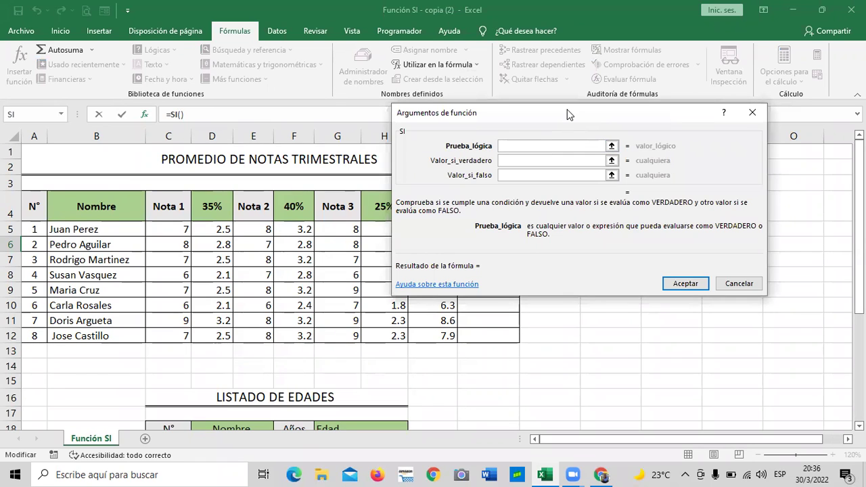
left_click_drag(569, 113, 653, 115)
type("7.5")
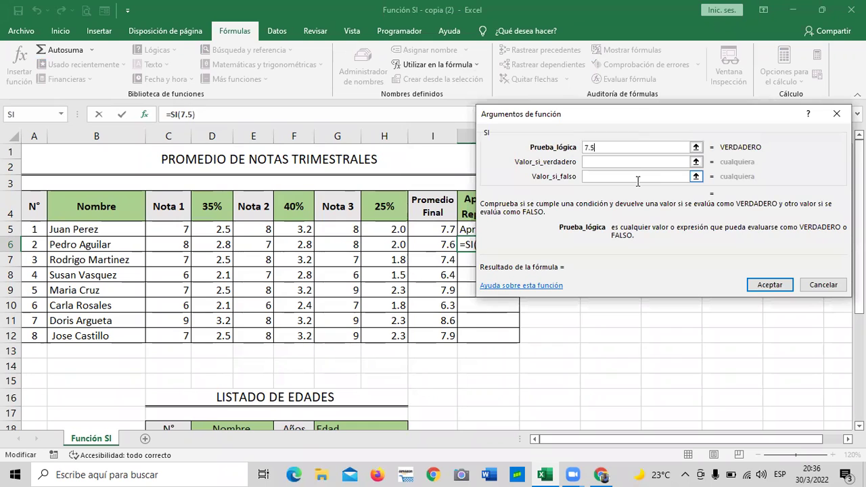
left_click(631, 163)
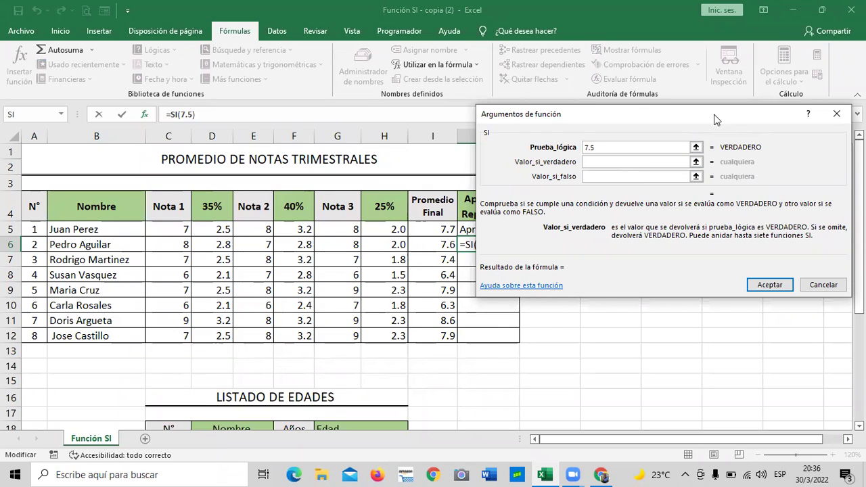
left_click_drag(717, 119, 646, 168)
type("APROBADO")
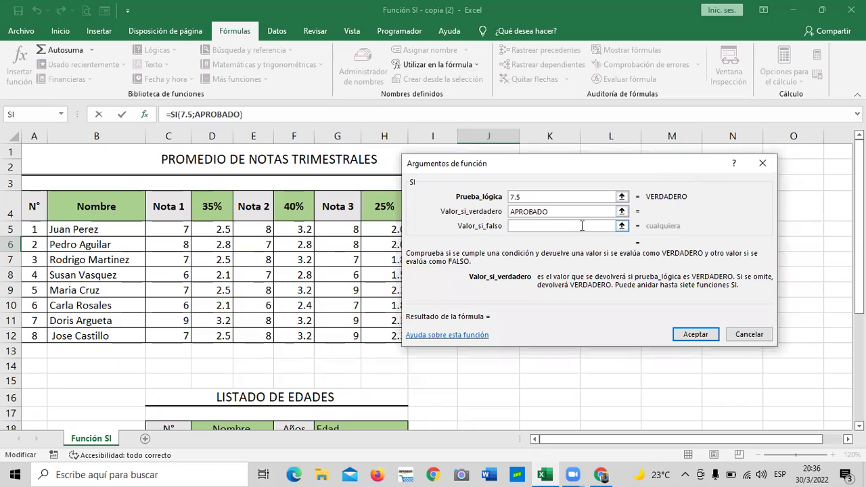
left_click(581, 227)
type("RE")
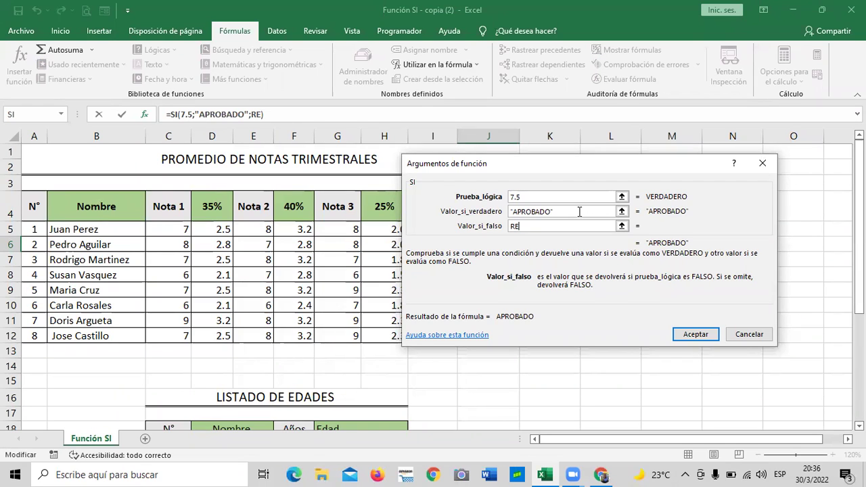
type("PROBADO")
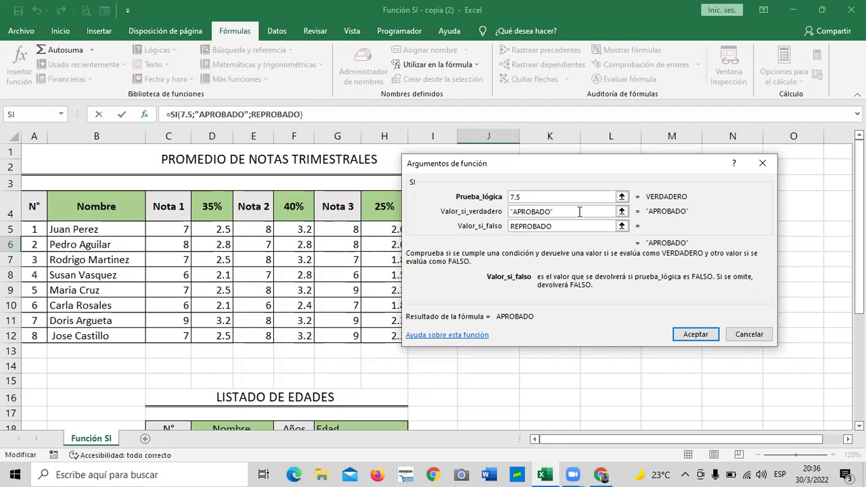
left_click_drag(578, 171, 616, 161)
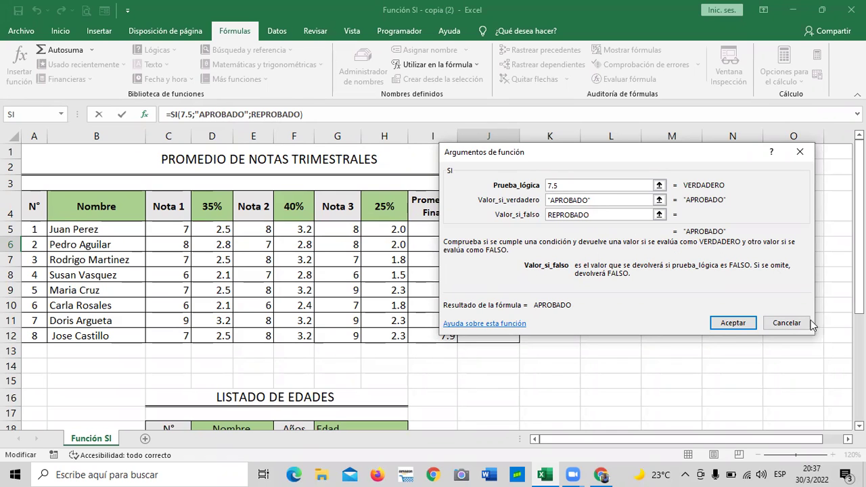
- Accept the SI formula so J6 displays APROBADO, then check J5's formula
left_click(734, 324)
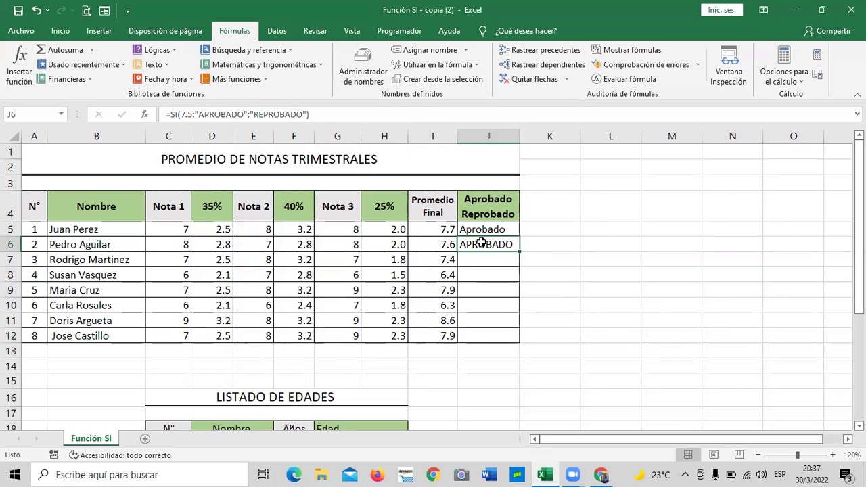
left_click(476, 224)
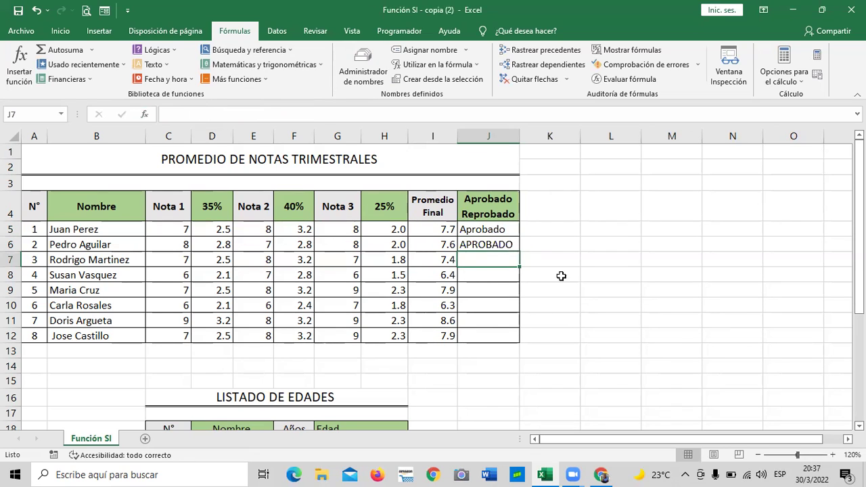
left_click(582, 293)
- Select J7 and begin typing =SI
left_click(485, 257)
left_click(600, 336)
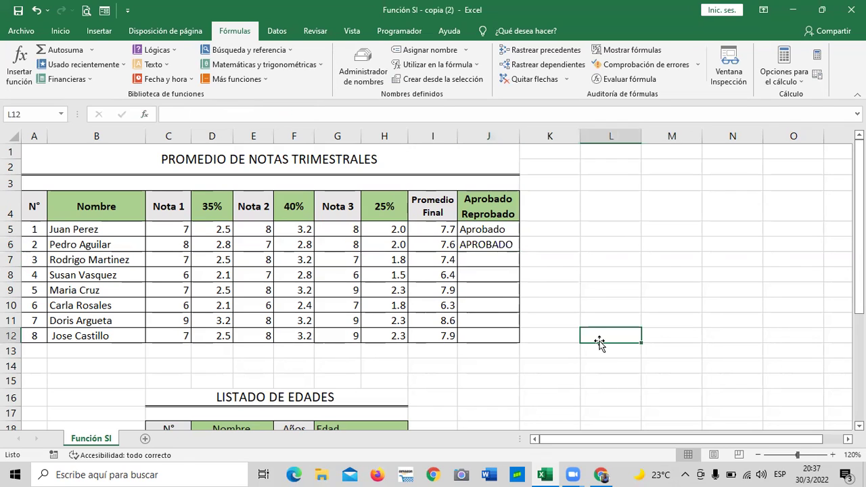
left_click(486, 258)
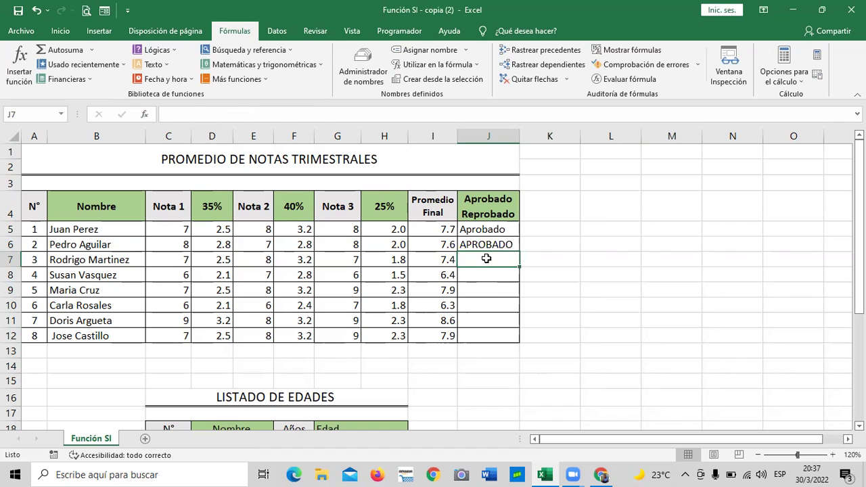
left_click(621, 288)
left_click(482, 257)
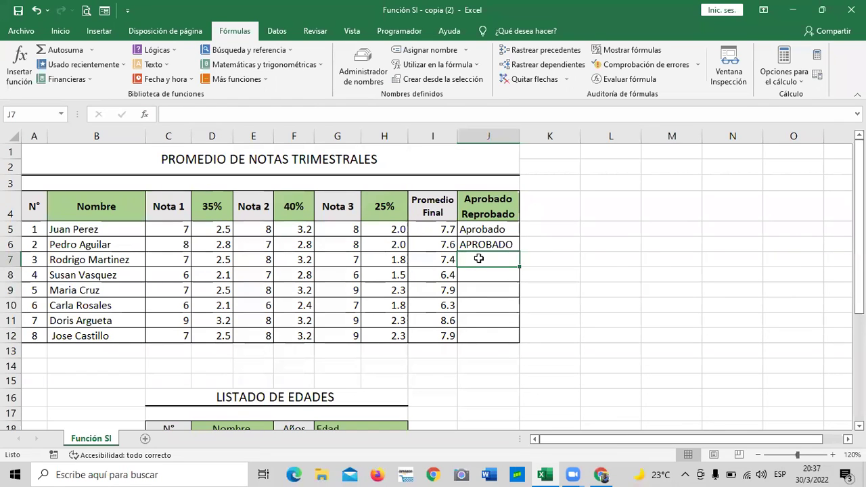
type("=SI")
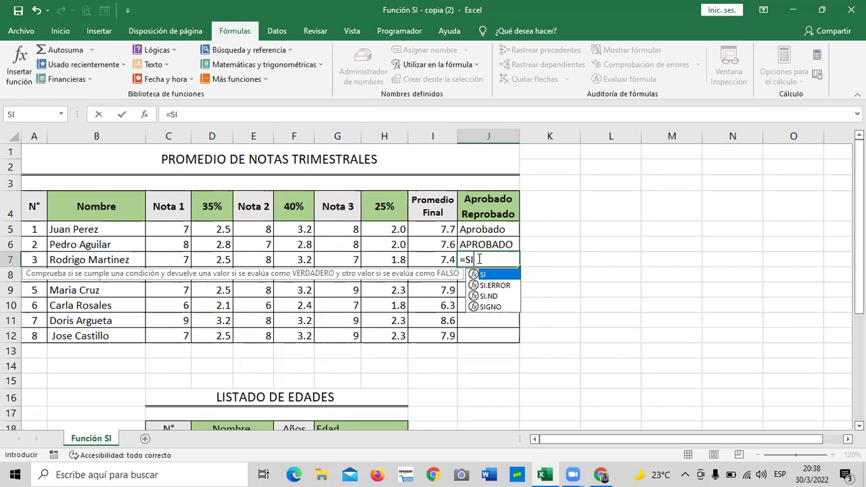
- Complete =SI(I7>=7.5;"APROBADO") in J7, referencing I7, and commit it
double_click(482, 275)
left_click(432, 263)
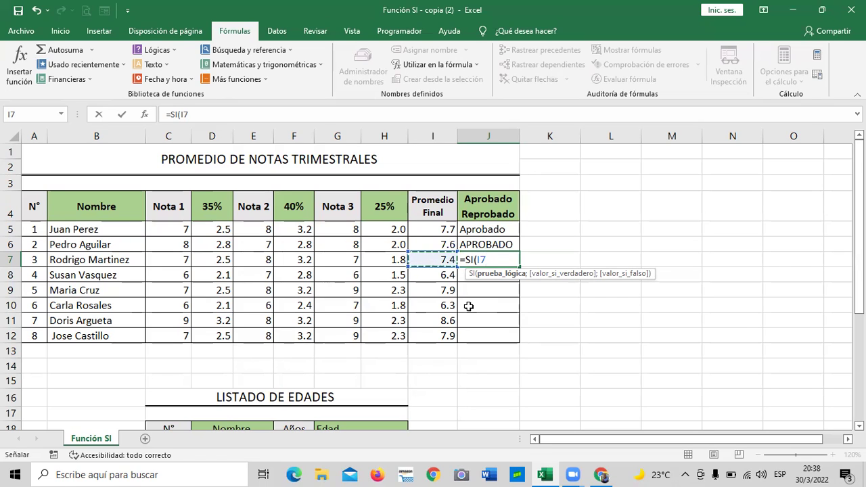
type(">")
type("=75")
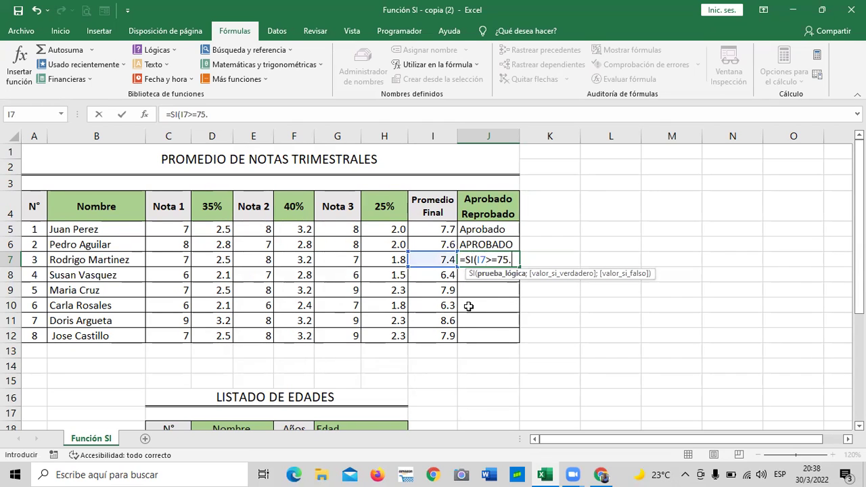
key("BackSpace")
type(".5")
type(";\"")
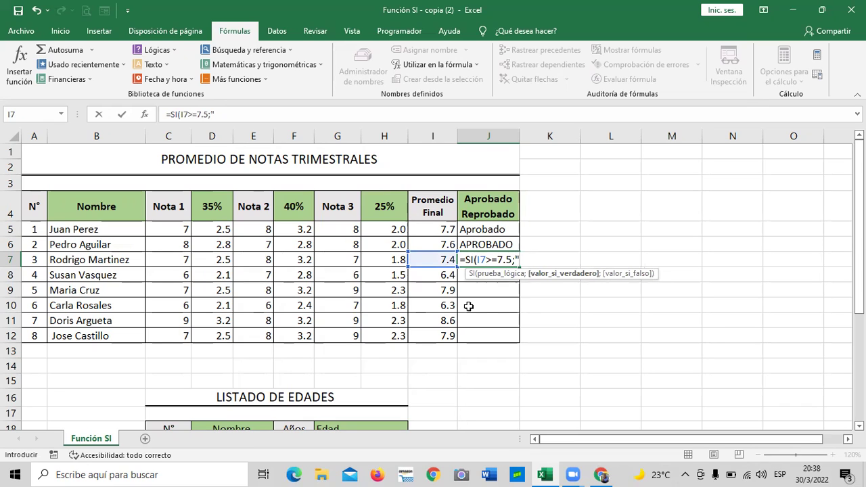
type("AP")
type("R")
scroll(469, 306, "down", 1)
type("OBADO\";\"")
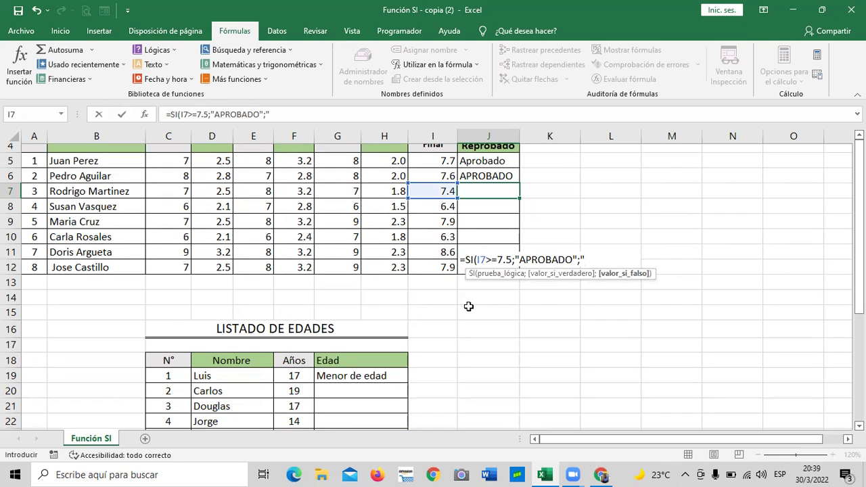
key("BackSpace")
key("BackSpace")
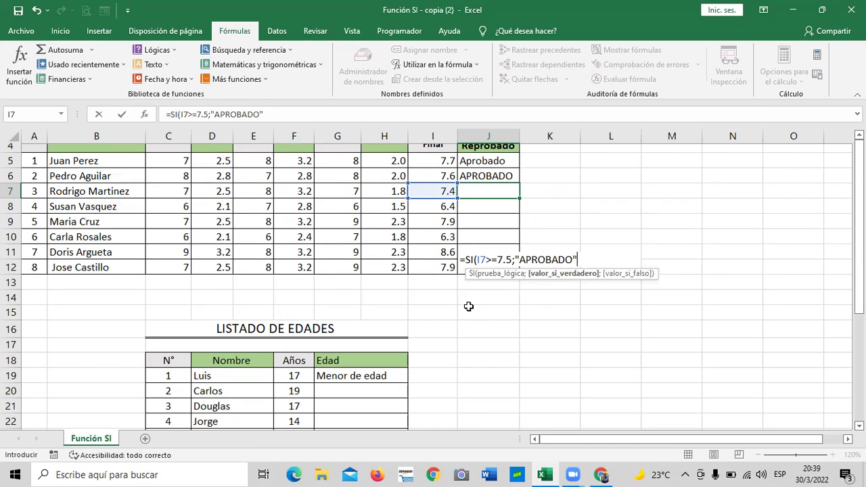
type(")")
key("BackSpace")
type(")")
key("Return")
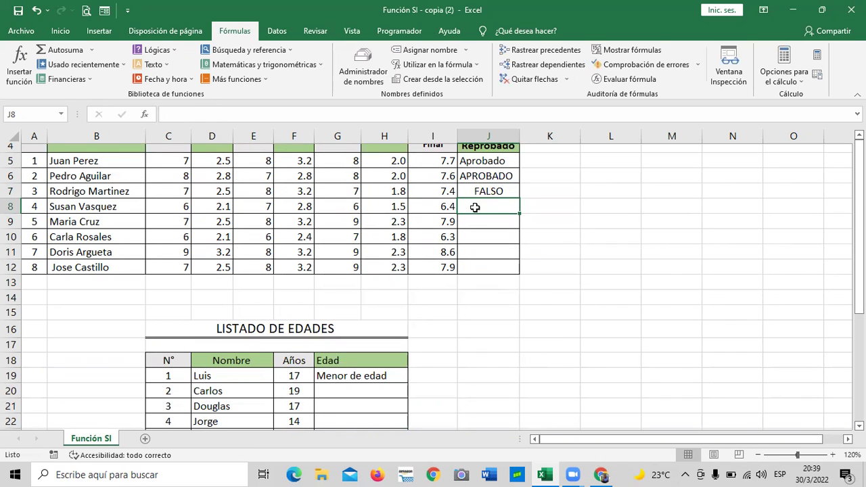
left_click(469, 187)
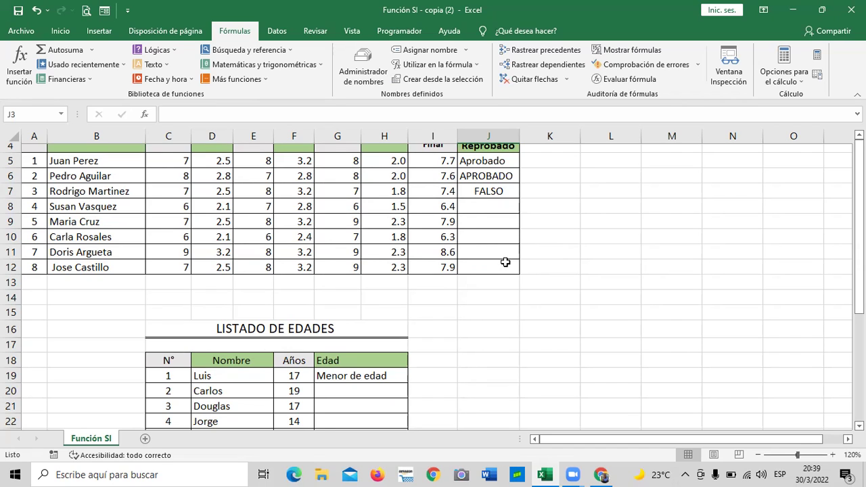
key("Down")
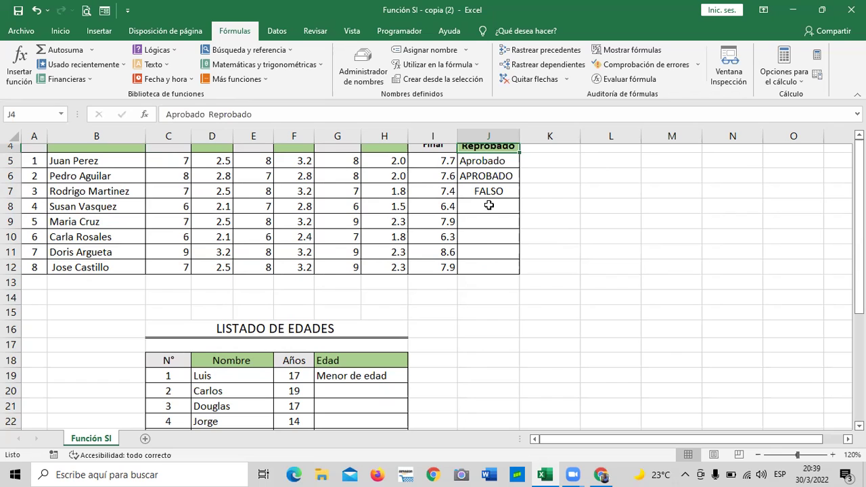
left_click(488, 191)
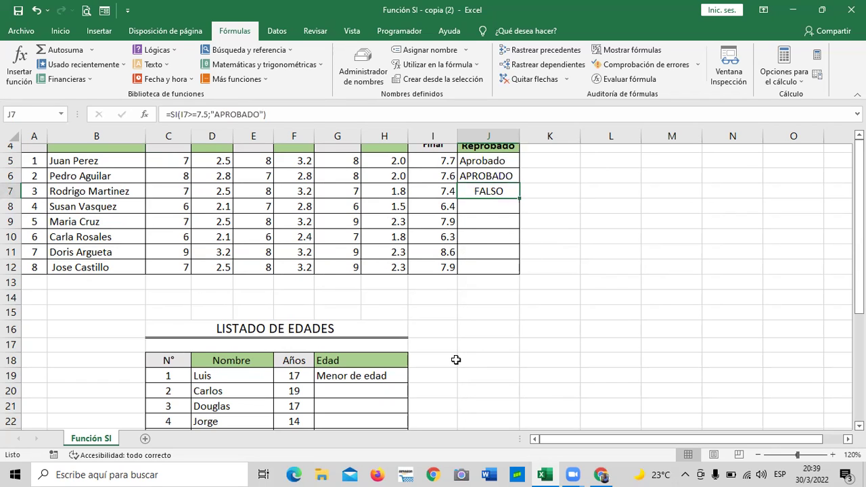
key("Up")
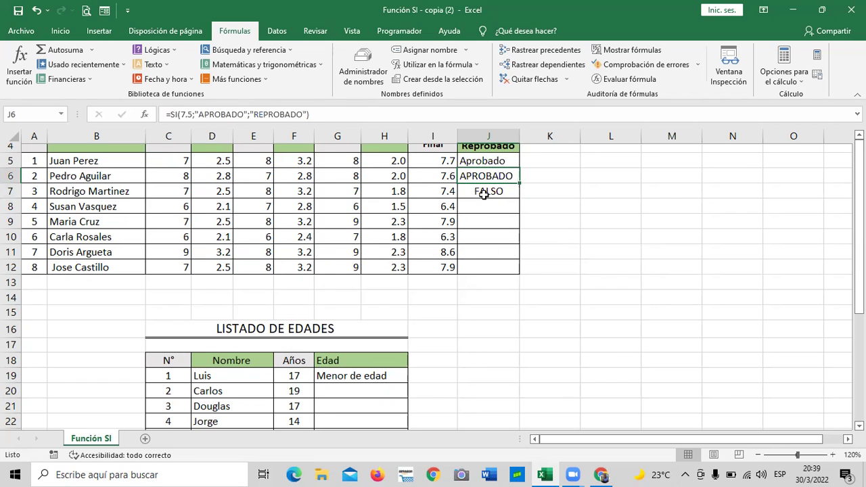
key("Up")
key("Up")
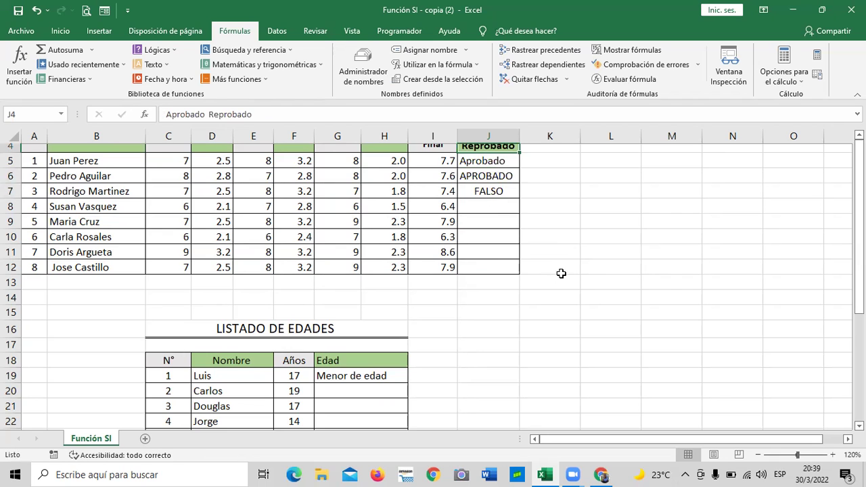
scroll(561, 270, "down", 4)
scroll(816, 275, "up", 3)
scroll(609, 297, "up", 2)
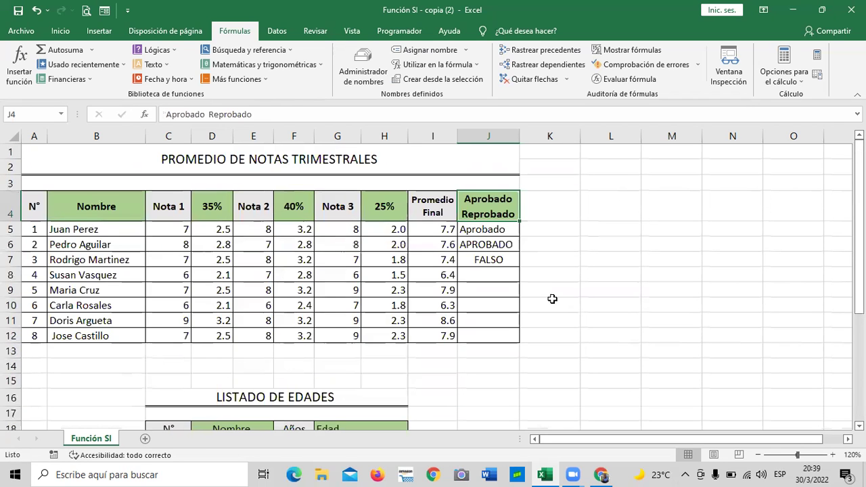
left_click(480, 257)
left_click(473, 272)
left_click(472, 261)
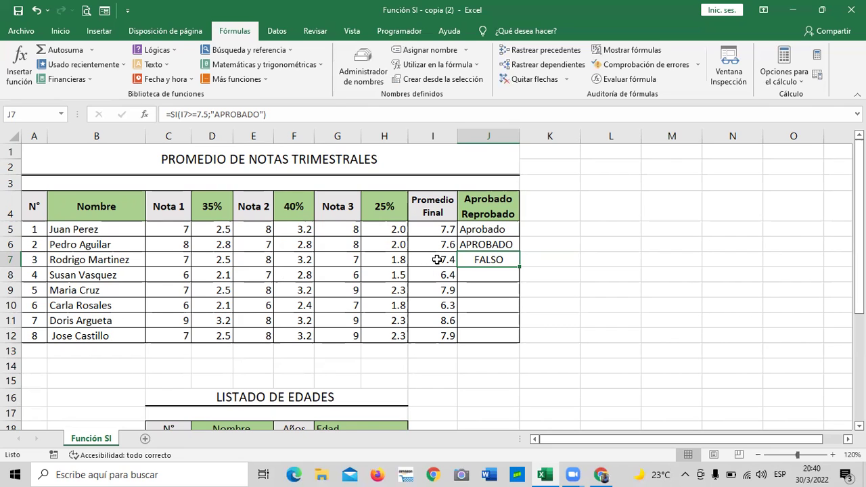
left_click(331, 259)
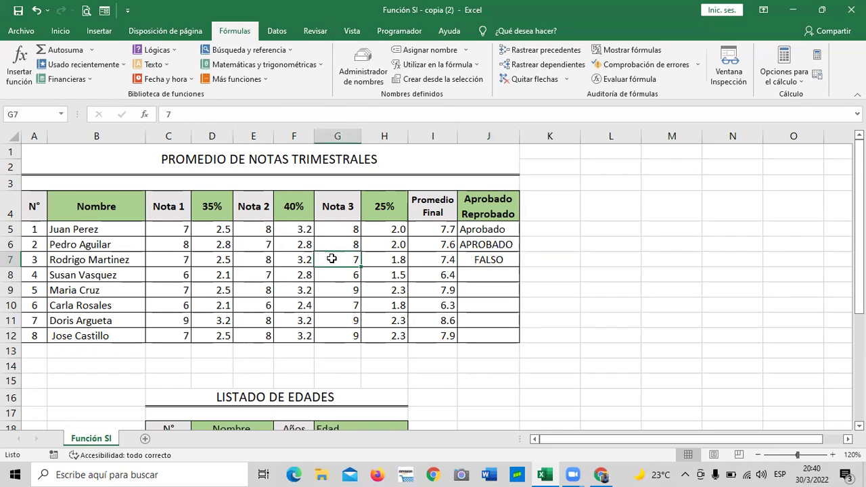
type("9")
key("Return")
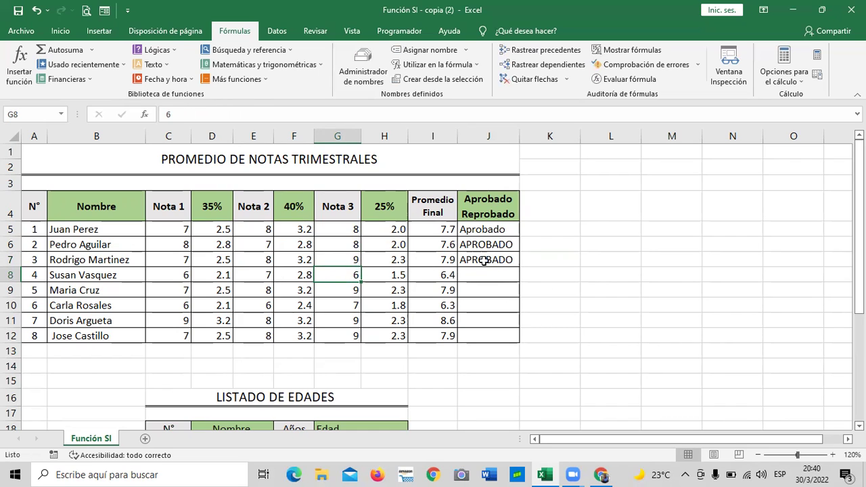
left_click(37, 11)
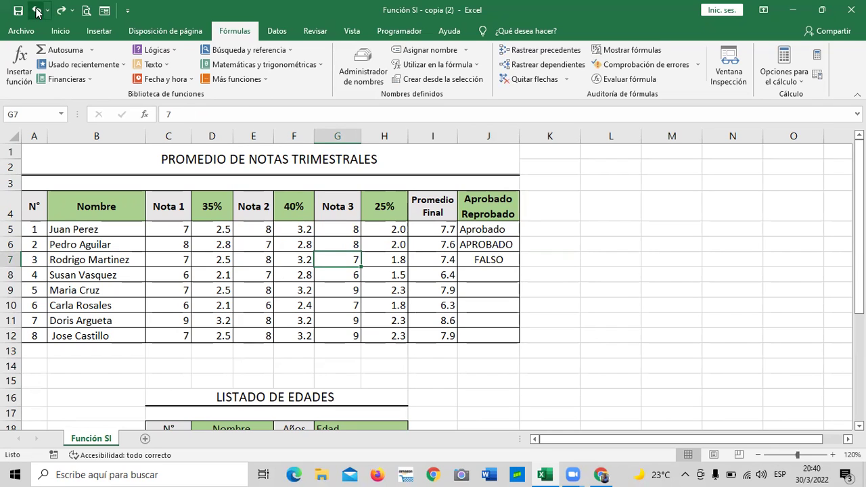
left_click(670, 305)
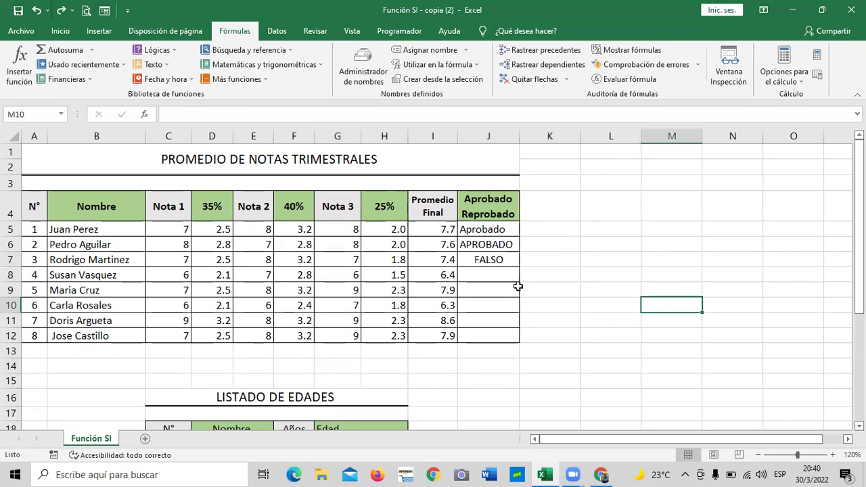
left_click(485, 261)
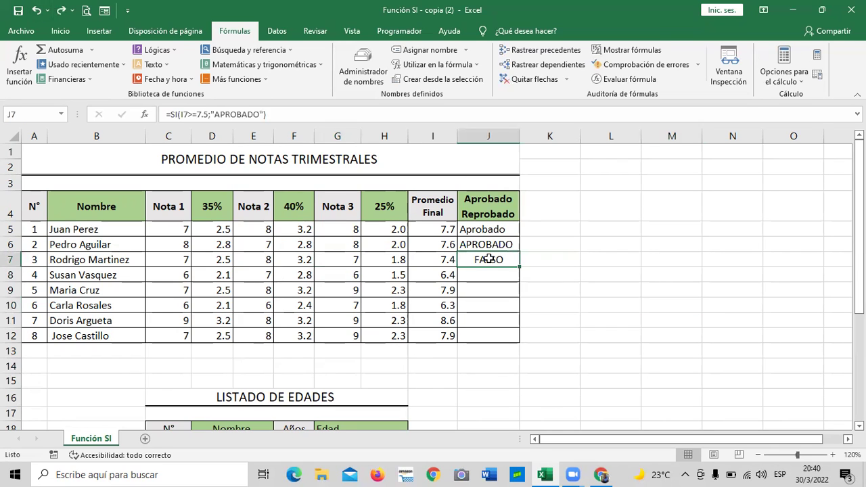
- Add 0 as the false value so J7 reads =SI(I7>=7.5;"APROBADO";0)
left_click(265, 113)
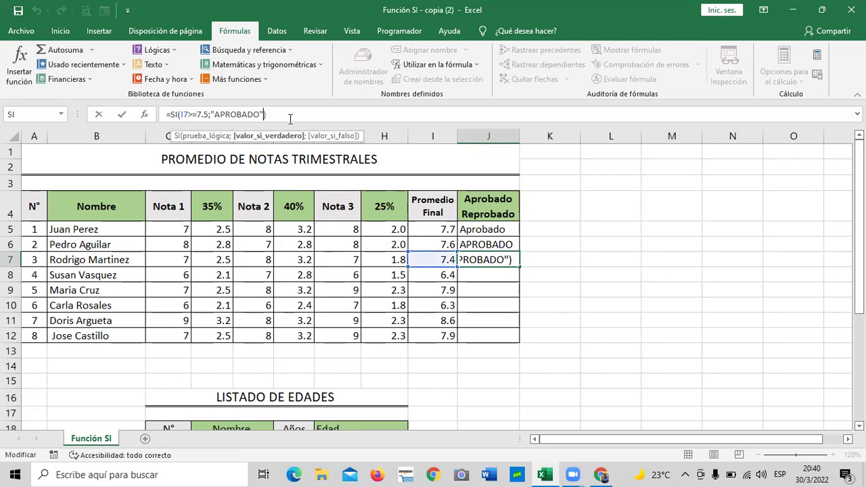
type("0")
key("Return")
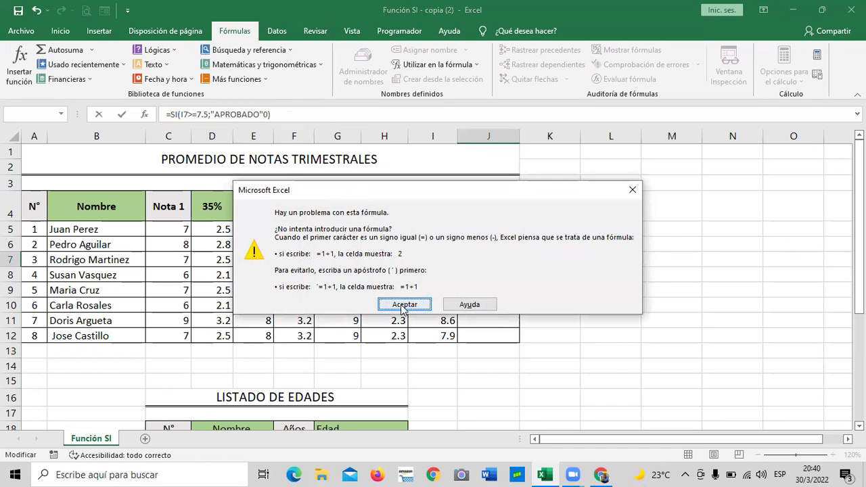
left_click(404, 301)
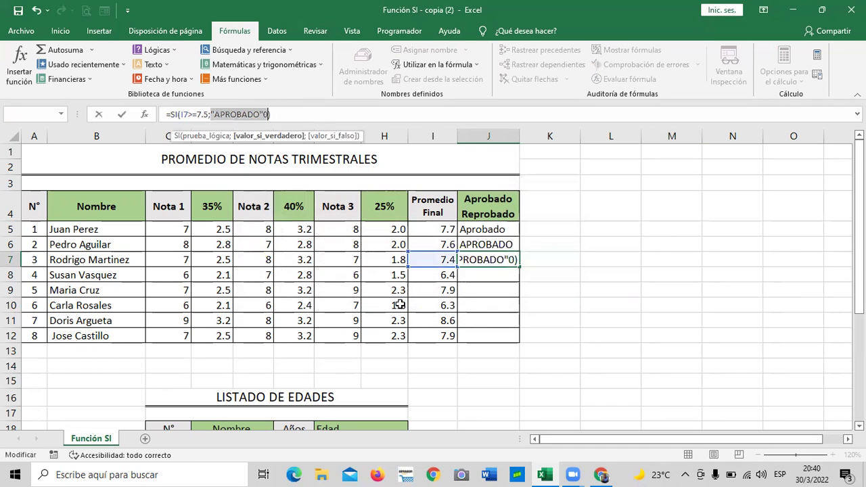
left_click(261, 115)
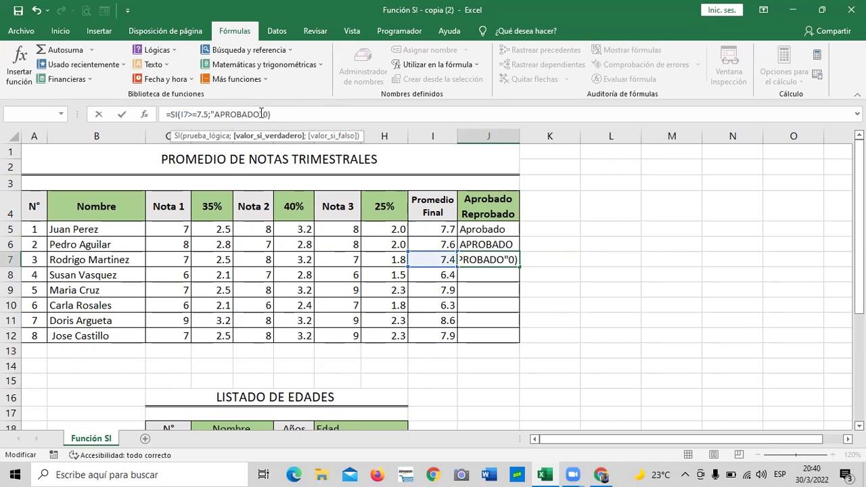
type(";")
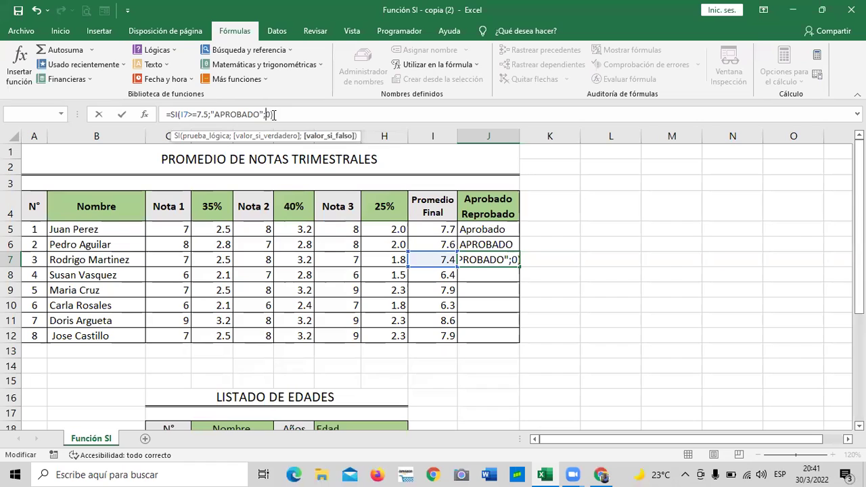
key("Return")
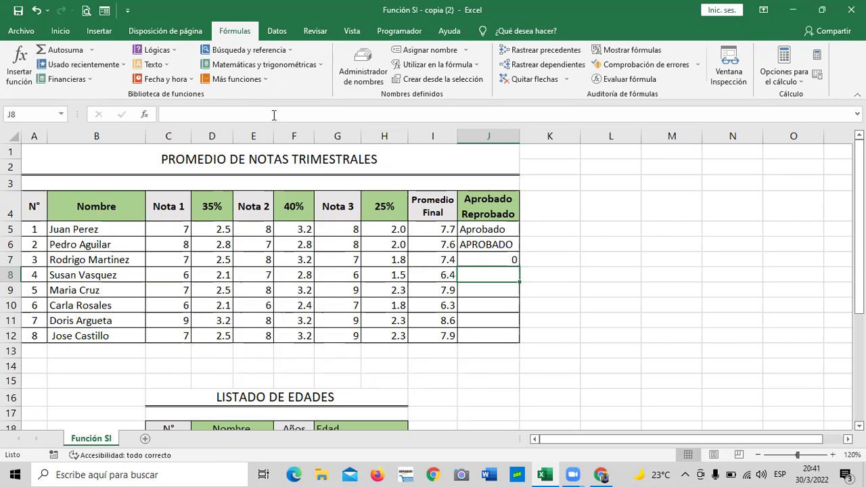
- Replace J7's false value 0 with "REPROBADO" so the 7.4 average shows REPROBADO
left_click(585, 257)
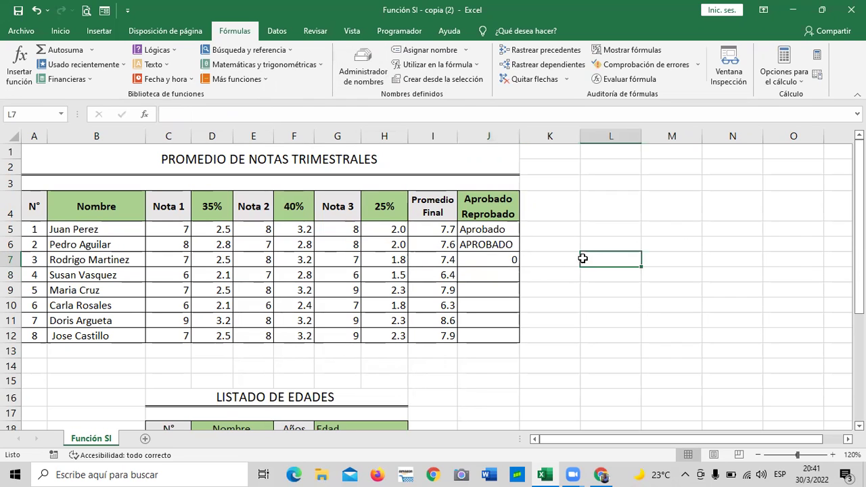
left_click(478, 260)
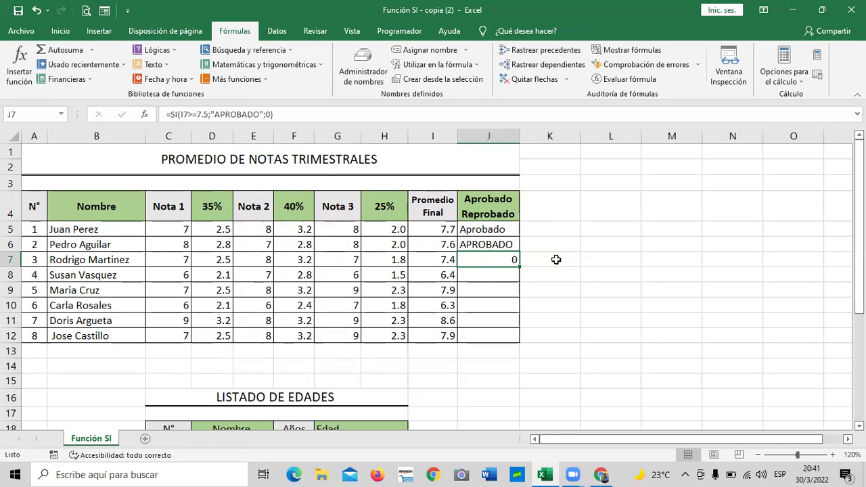
left_click(429, 260)
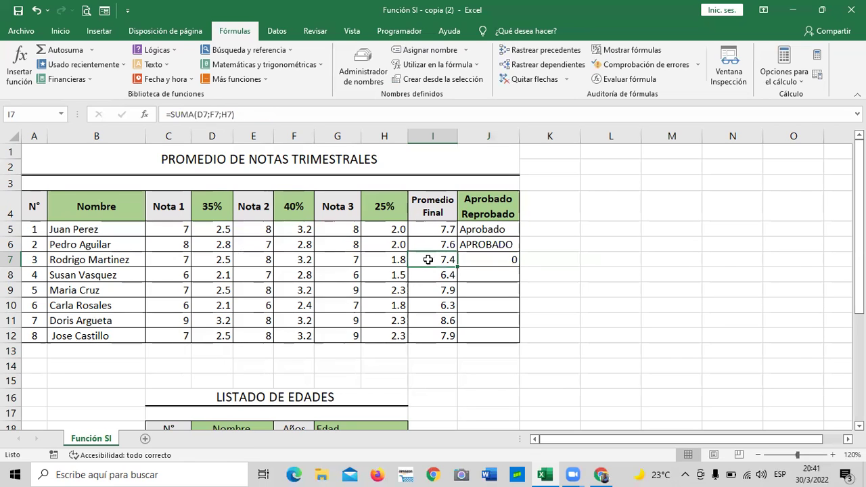
left_click(482, 262)
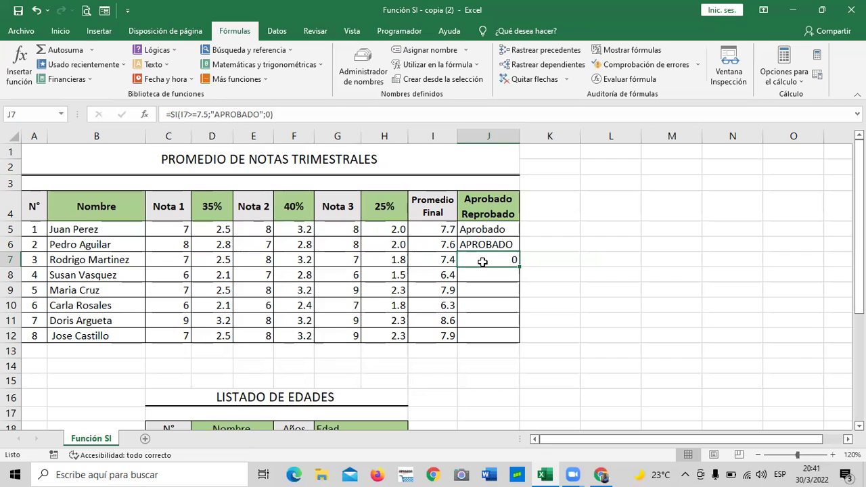
left_click(270, 114)
key("BackSpace")
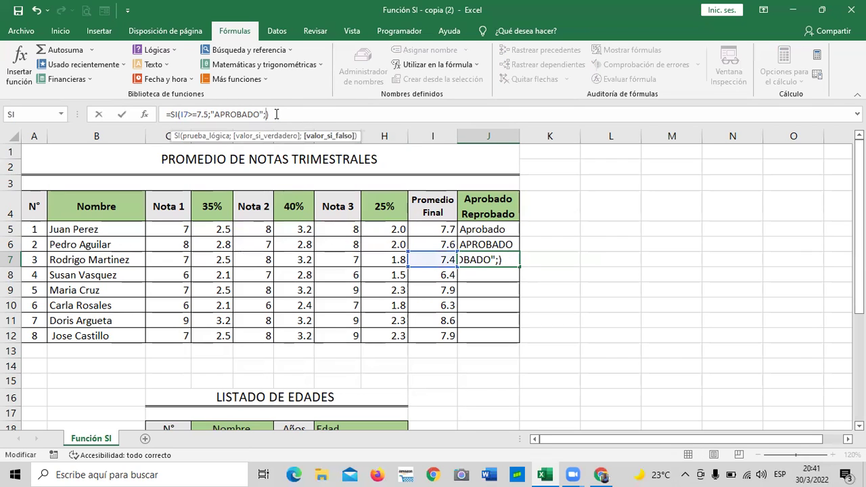
type("\"")
type("REPROBADO")
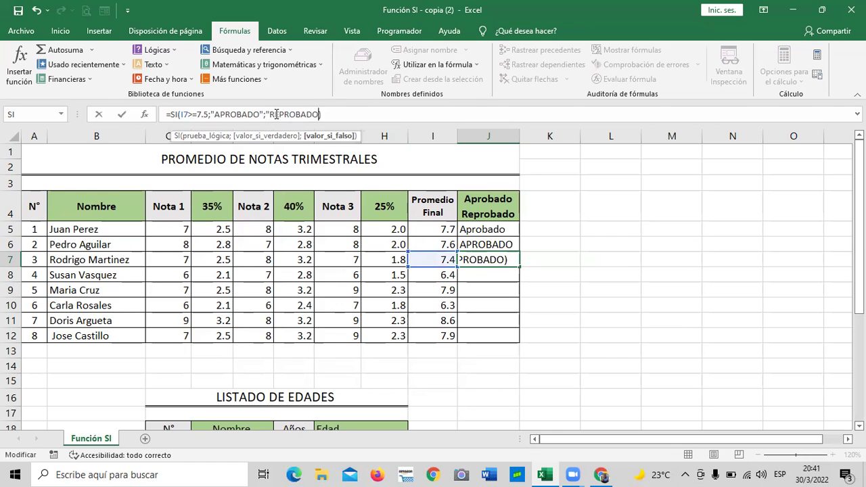
type("\"")
key("Return")
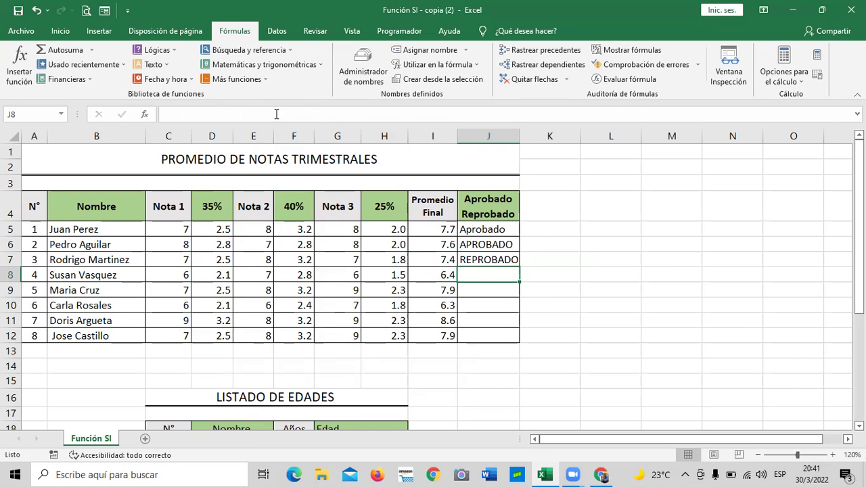
scroll(545, 289, "down", 3)
scroll(545, 289, "up", 3)
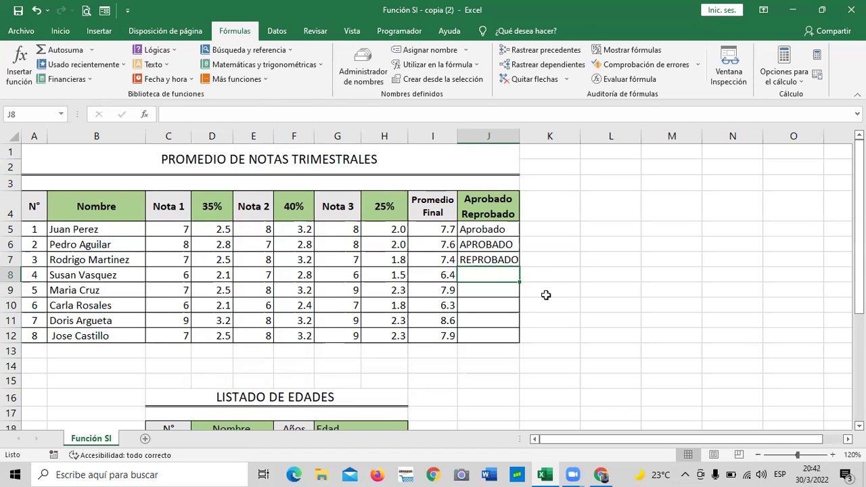
scroll(545, 295, "down", 1)
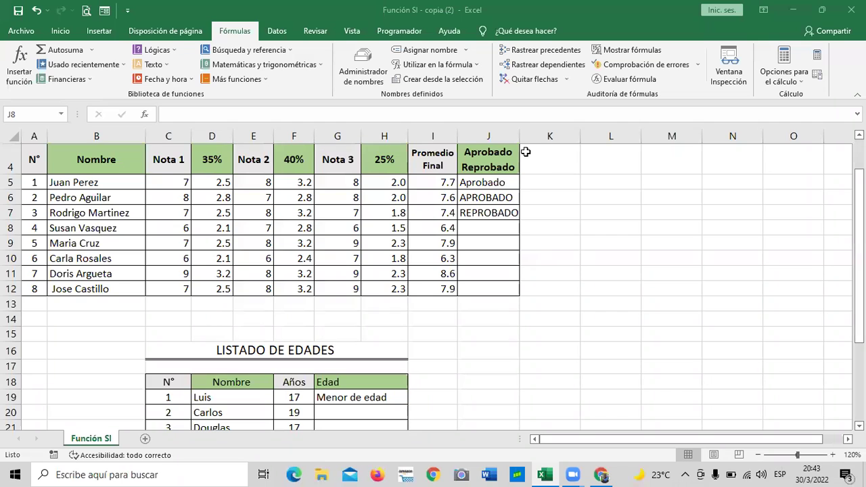
- Widen column J to about 11.71 so REPROBADO fits in the cells
left_click_drag(520, 136, 524, 136)
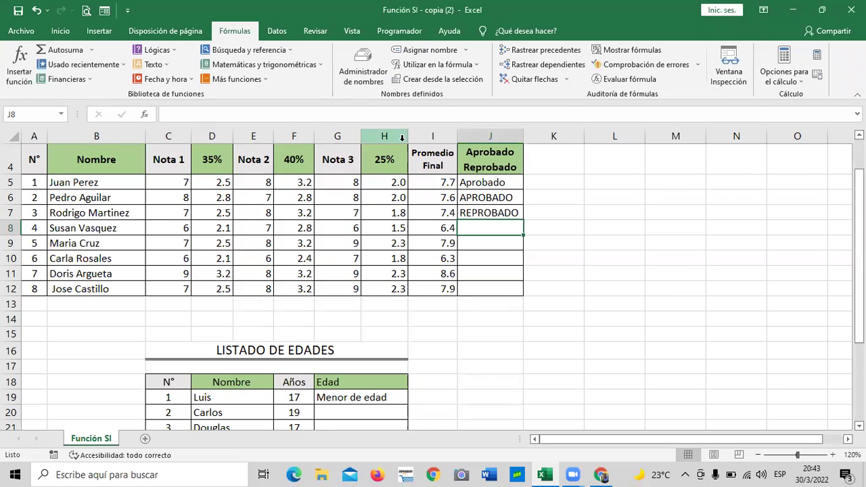
scroll(572, 315, "down", 2)
scroll(566, 309, "down", 2)
scroll(568, 312, "up", 4)
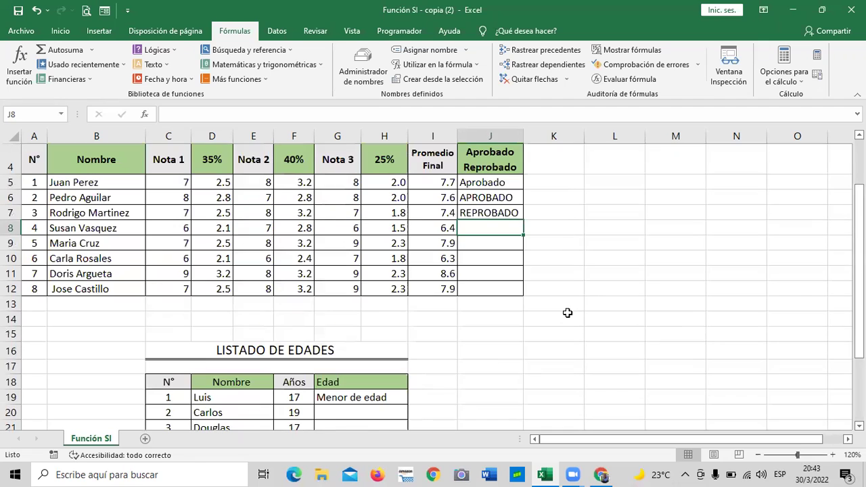
- Enter =SI(I8>7.5;"APROBADO";"REPROBADO") in J8 for the 6.4 average
left_click(495, 225)
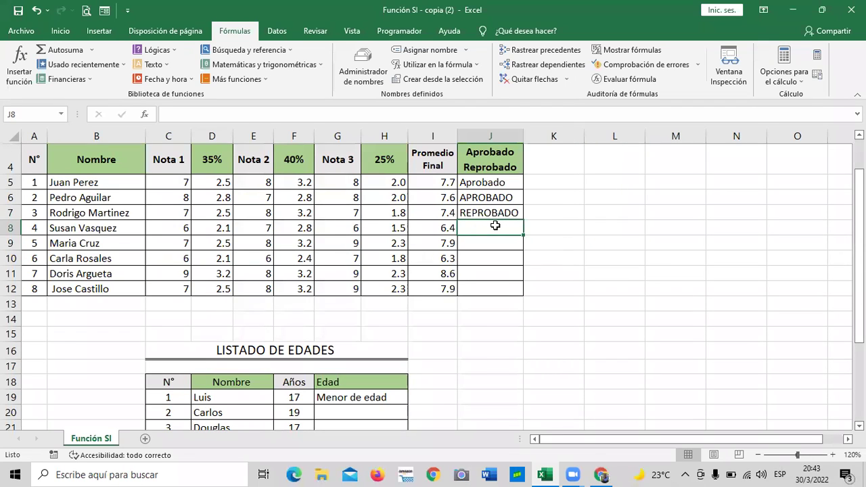
type("=")
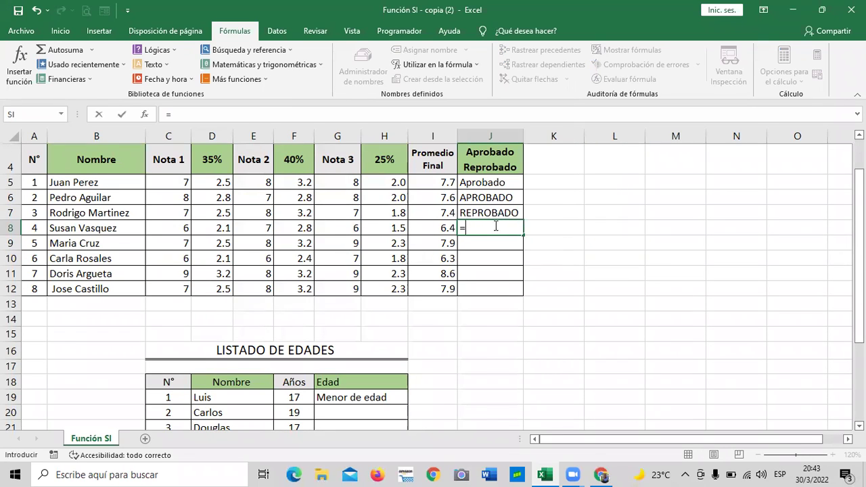
type("SI")
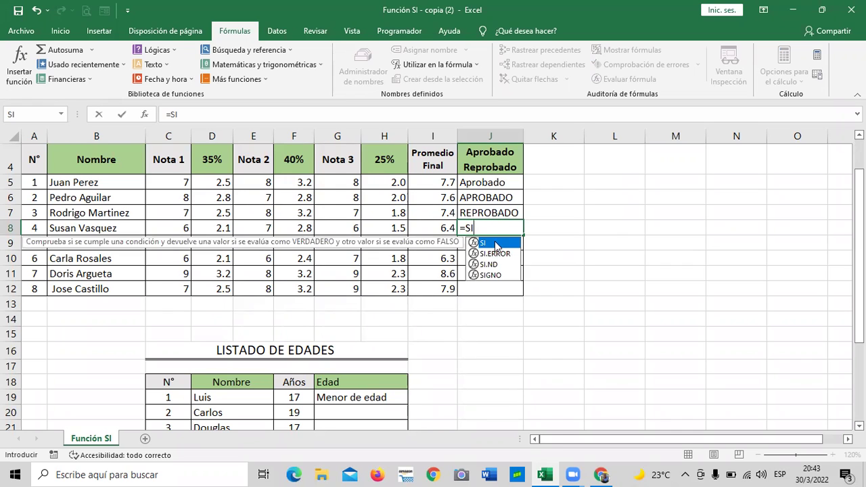
double_click(496, 246)
left_click(440, 227)
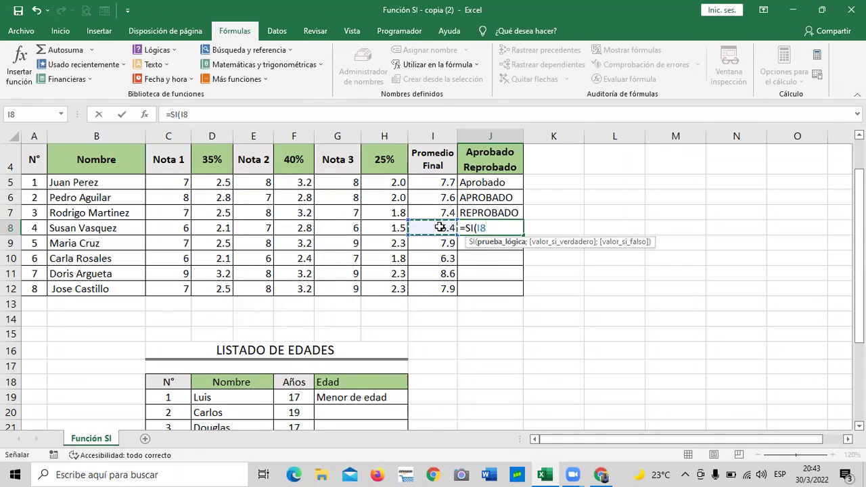
type(">")
type("7.5")
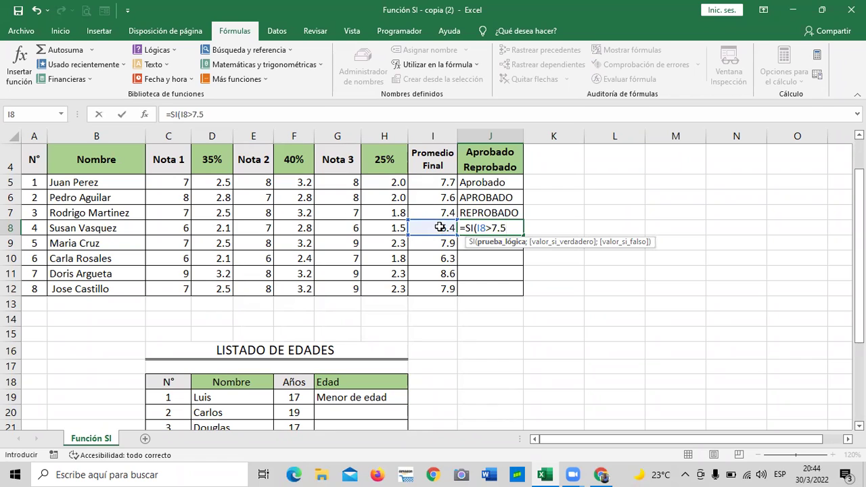
type(";\"APROBADO\";")
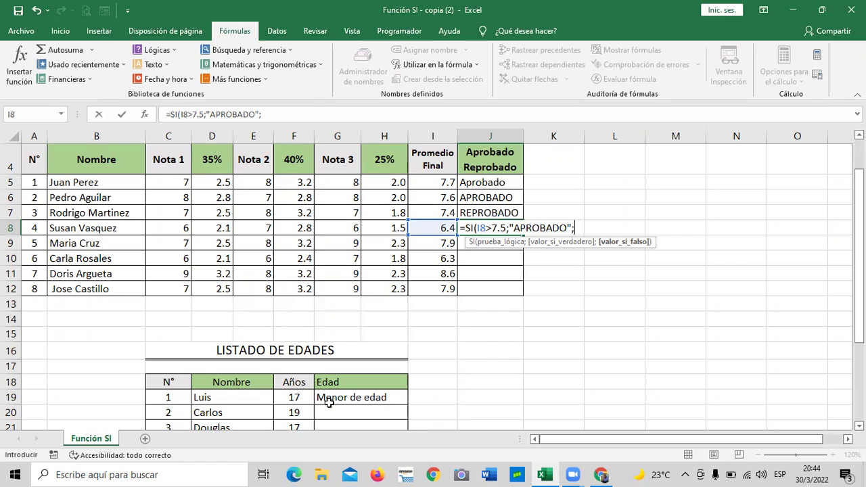
type("\"REPROBADO")
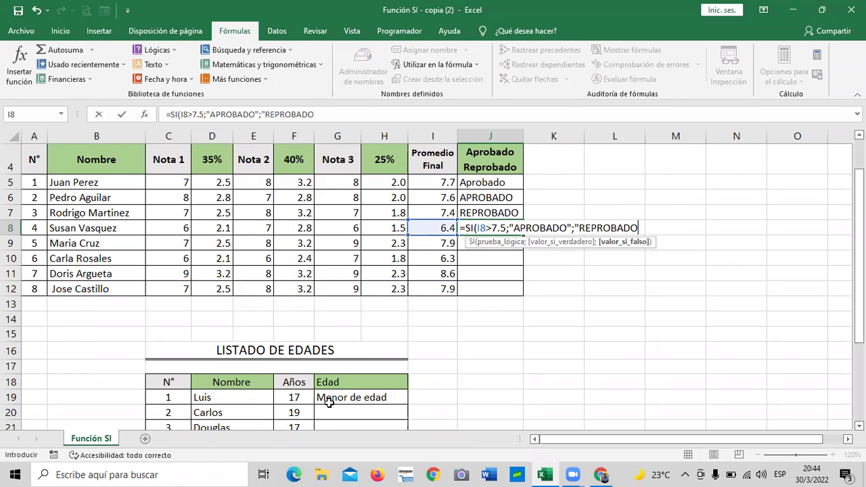
type("\")")
key("Return")
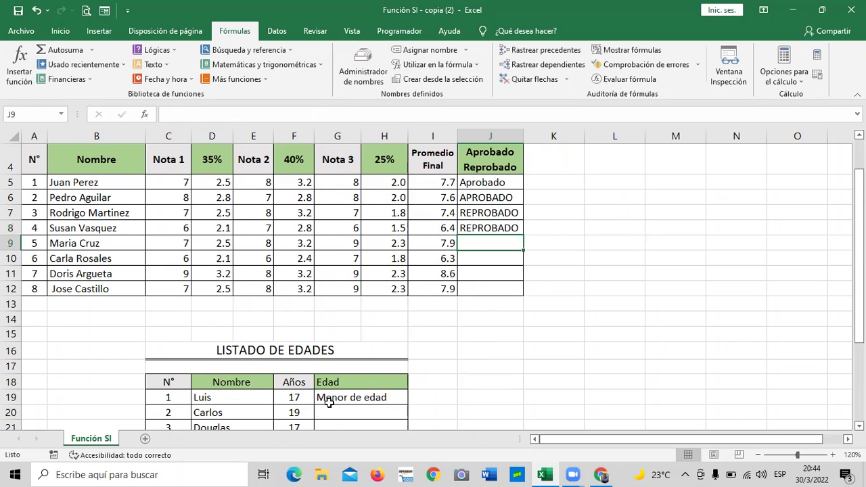
- Copy the J8 pass/fail formula down through J12
left_click(440, 229)
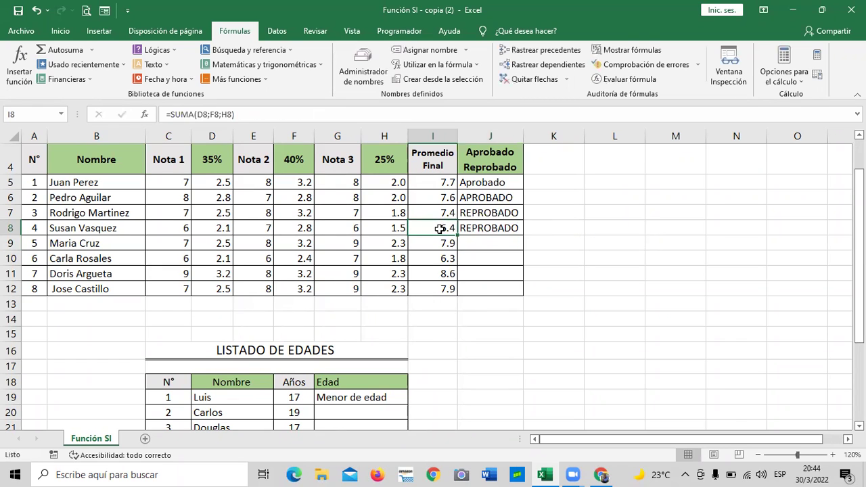
left_click(489, 226)
left_click_drag(525, 237, 526, 294)
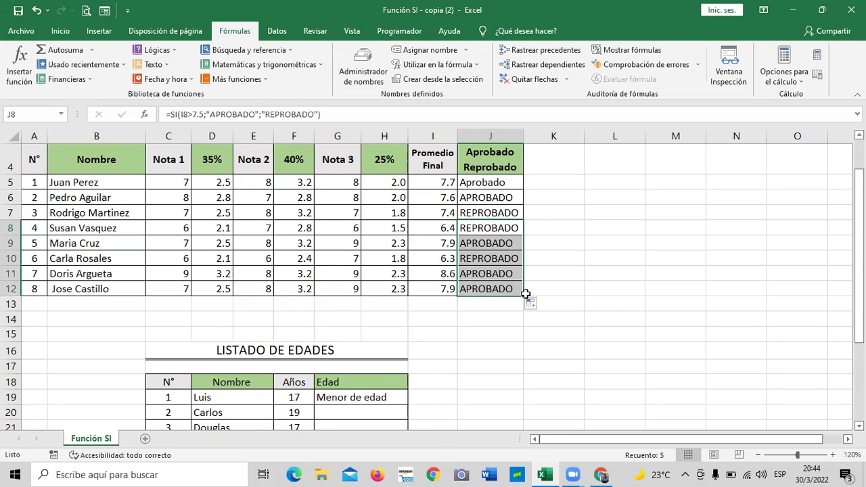
left_click(501, 333)
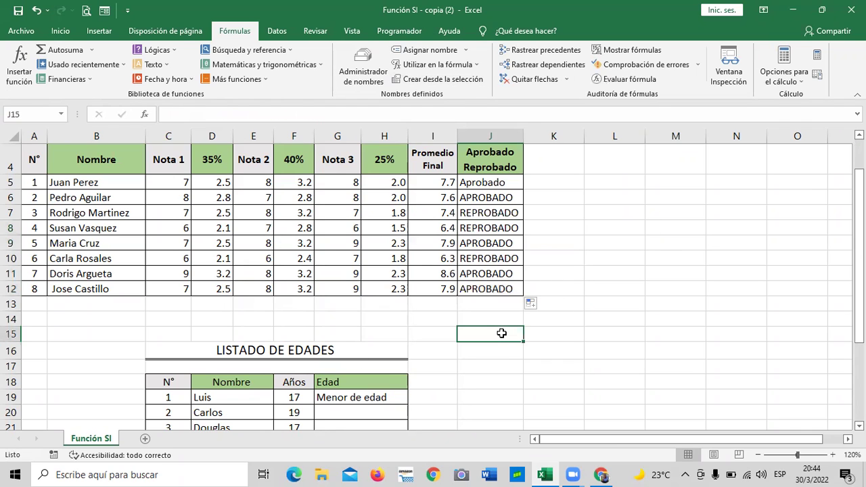
scroll(502, 333, "down", 2)
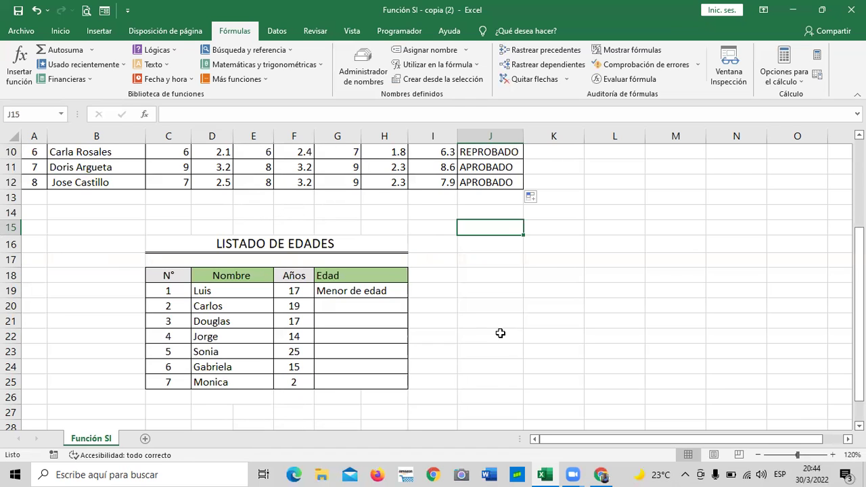
scroll(500, 333, "up", 3)
left_click(553, 206)
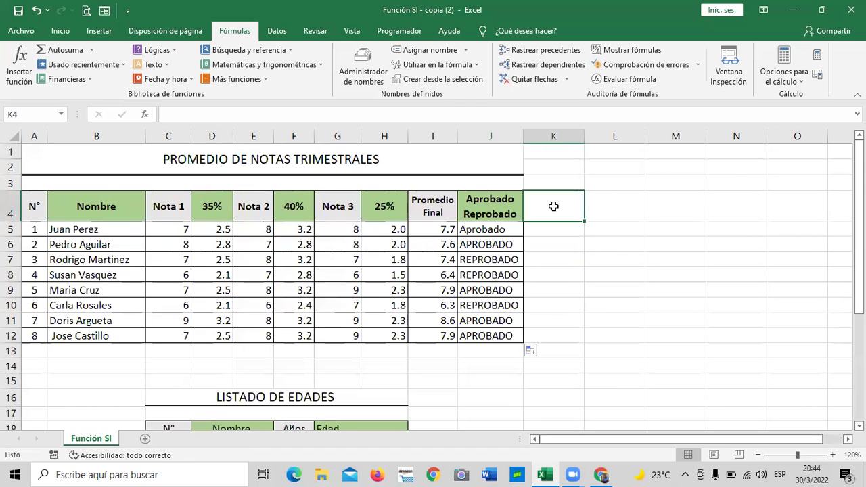
left_click(549, 229)
left_click(548, 244)
key("Down")
key("Down")
key("Down")
key("Down")
key("Down")
left_click(548, 339)
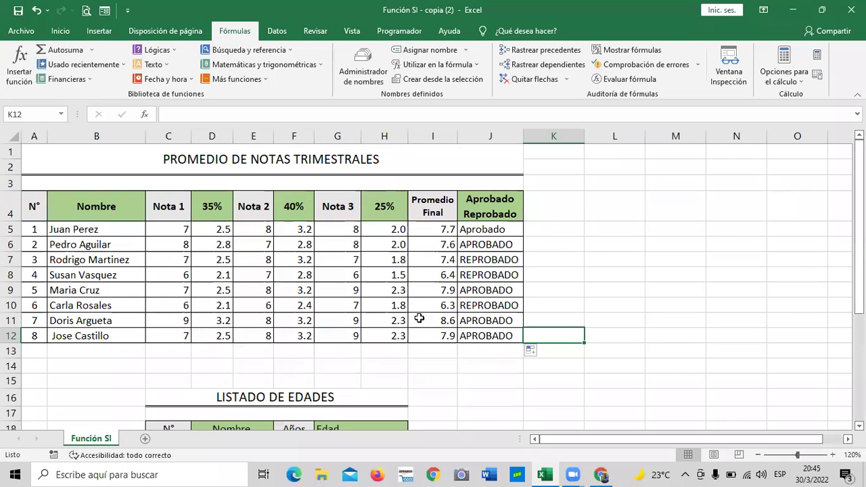
left_click(554, 226)
left_click(555, 246)
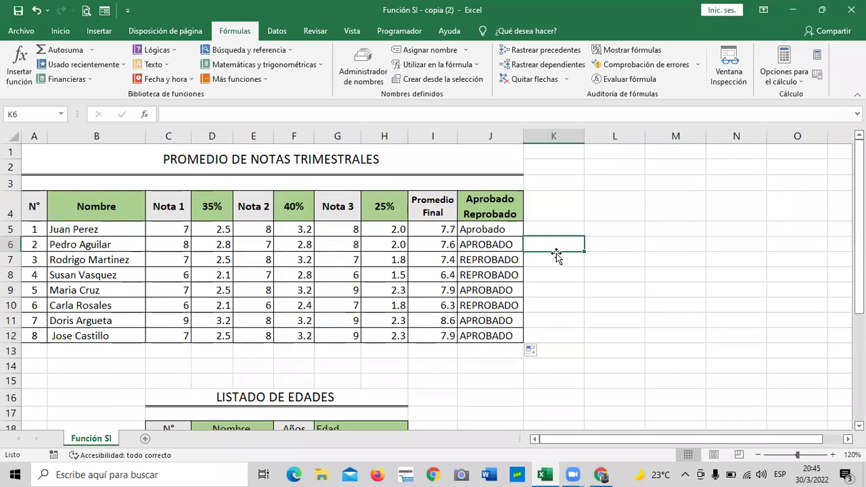
left_click(554, 276)
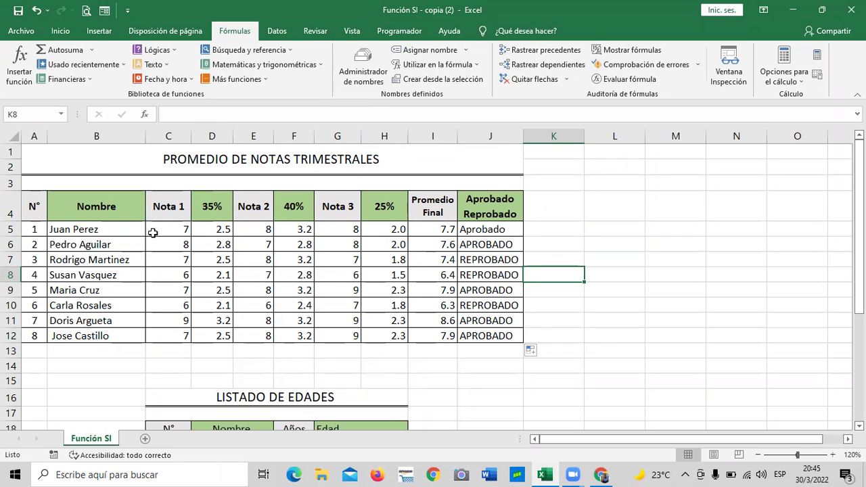
left_click(152, 230)
left_click(264, 228)
left_click(203, 231)
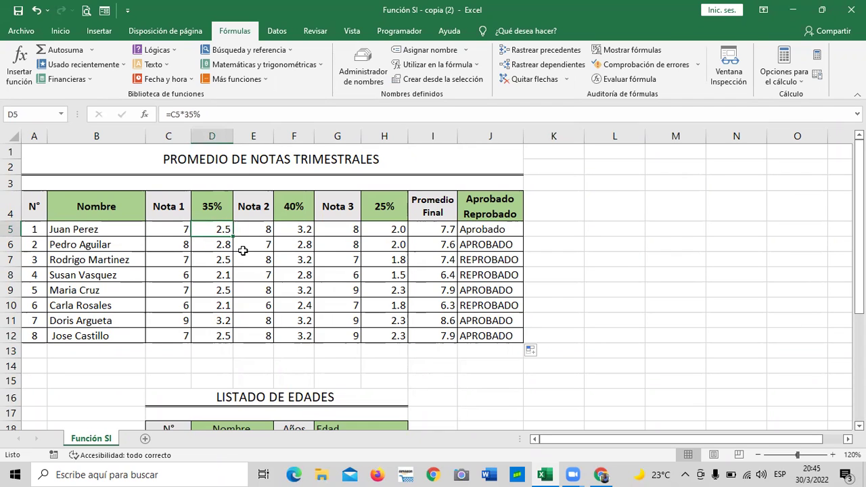
left_click(428, 226)
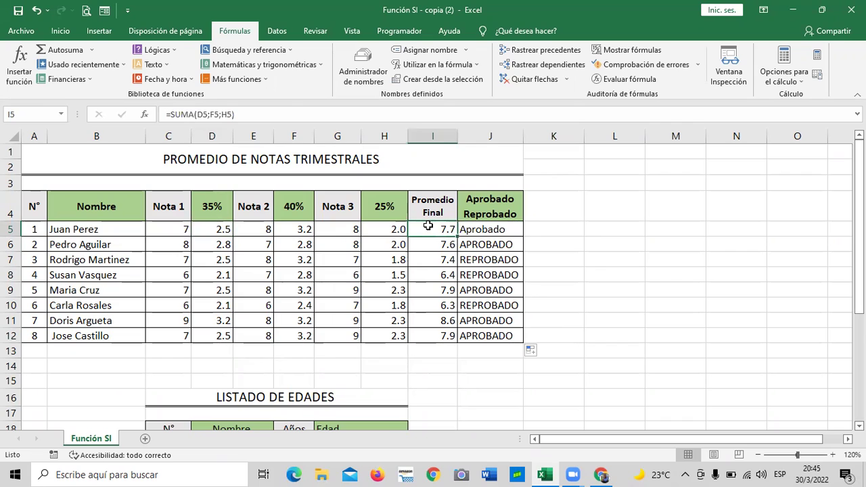
left_click(493, 231)
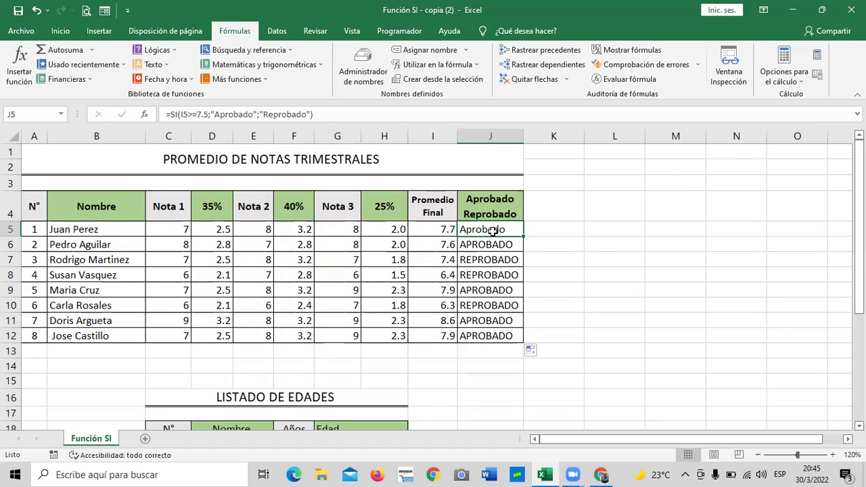
scroll(484, 232, "down", 3)
scroll(476, 301, "down", 3)
scroll(467, 308, "up", 3)
left_click(384, 292)
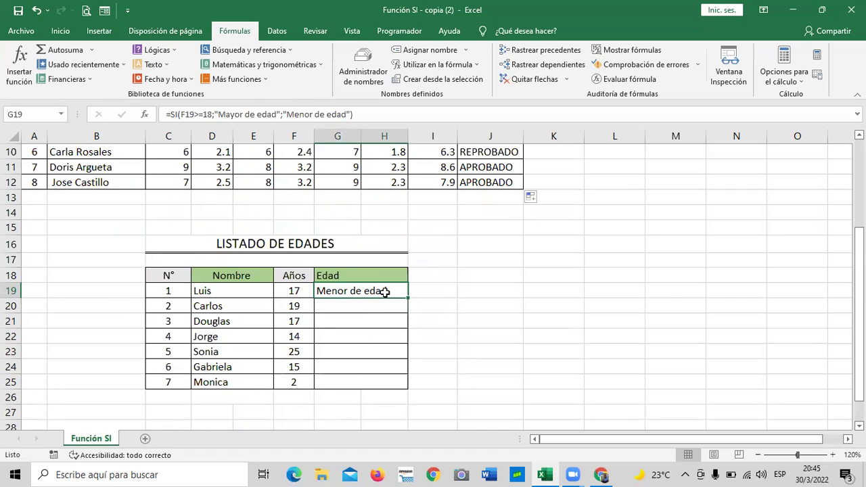
scroll(384, 292, "down", 1)
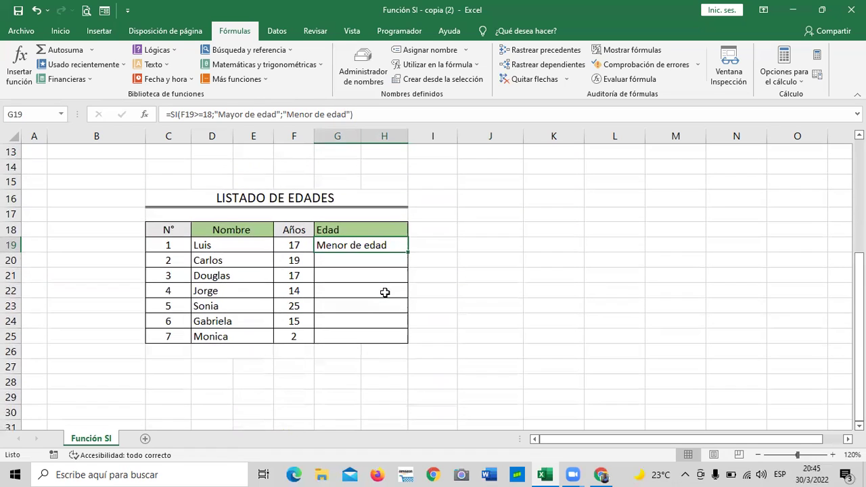
left_click(295, 249)
left_click(295, 262)
left_click(292, 335)
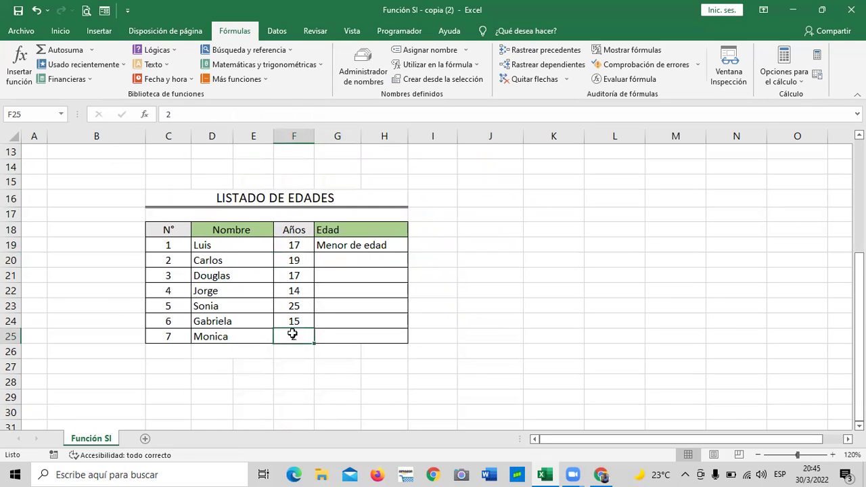
left_click(292, 320)
left_click(291, 300)
left_click(292, 291)
left_click(291, 261)
left_click(345, 244)
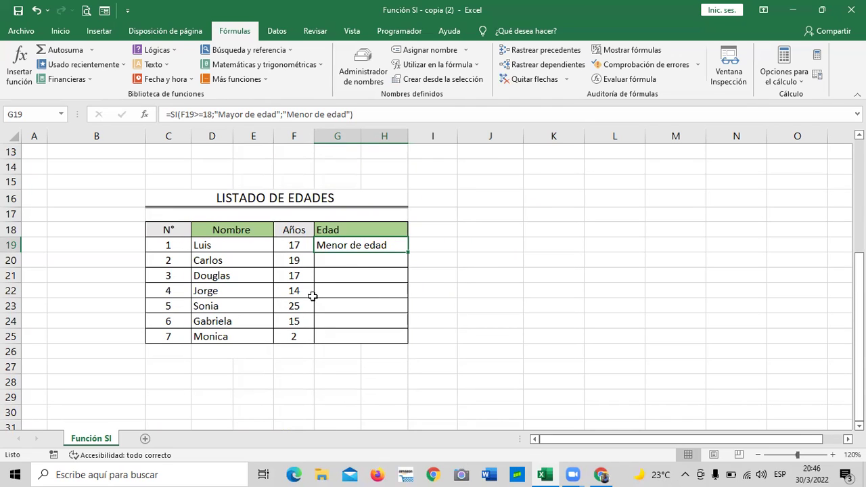
- Center the Edad heading in G18 using the Inicio tab's Centrar button
left_click(371, 230)
left_click(62, 31)
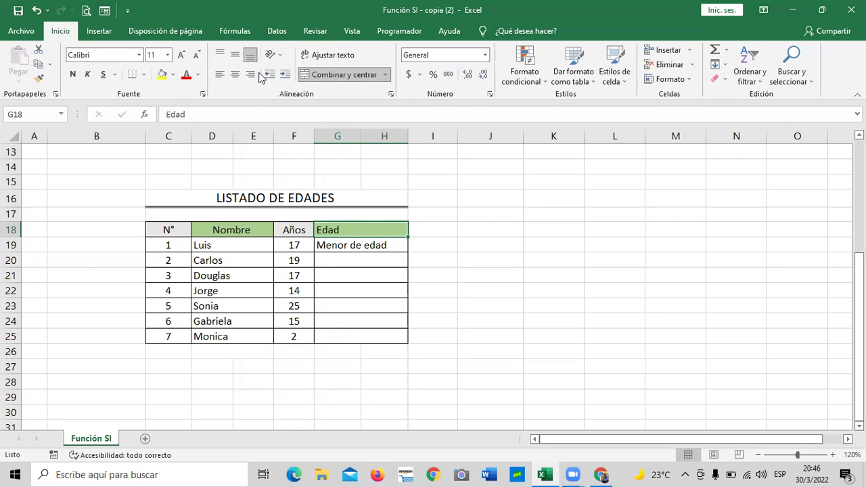
left_click(235, 74)
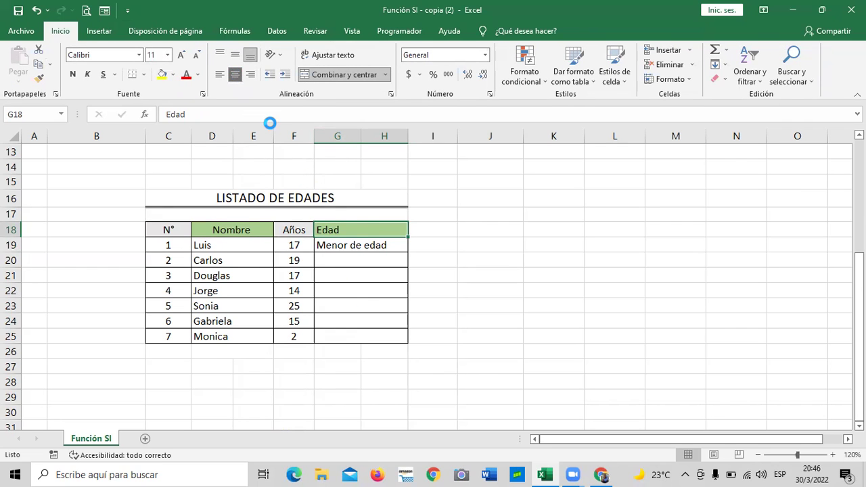
- Review the age formula in G19 and select the empty result cell G20
left_click(354, 245)
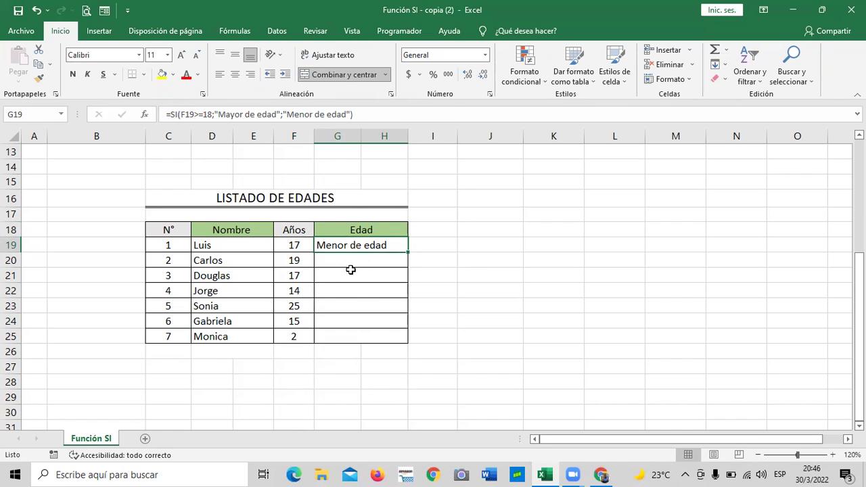
left_click(349, 262)
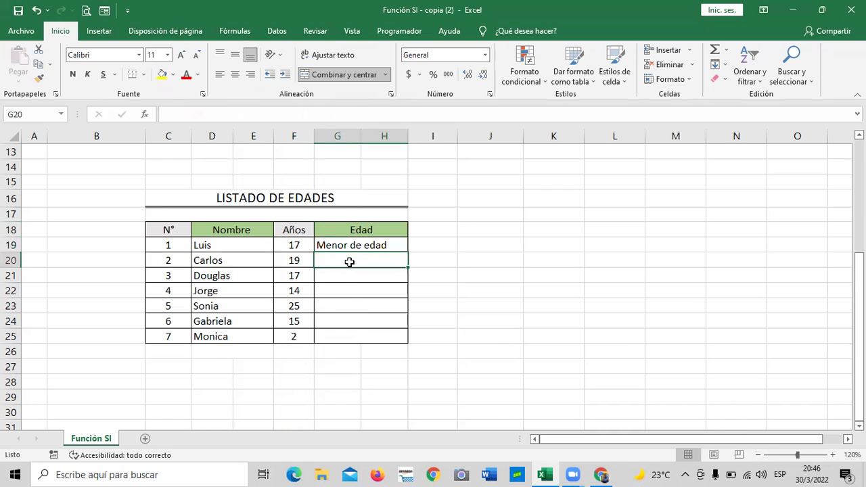
left_click(343, 243)
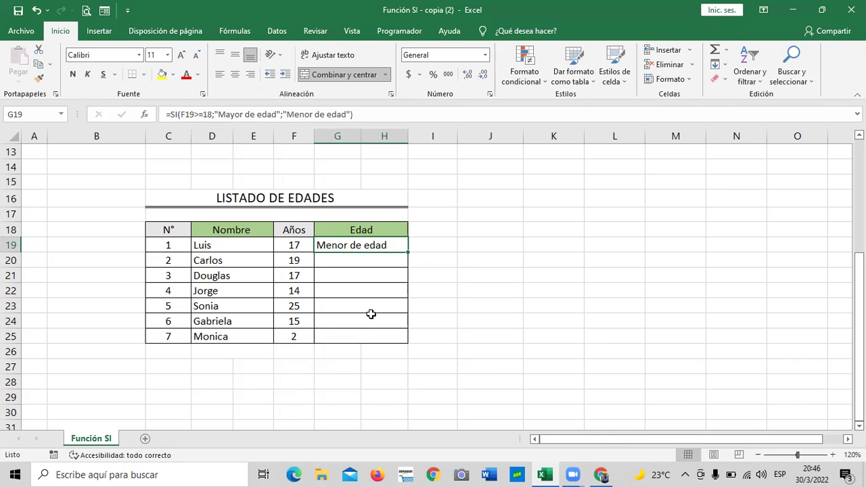
left_click_drag(355, 312, 356, 322)
left_click(356, 261)
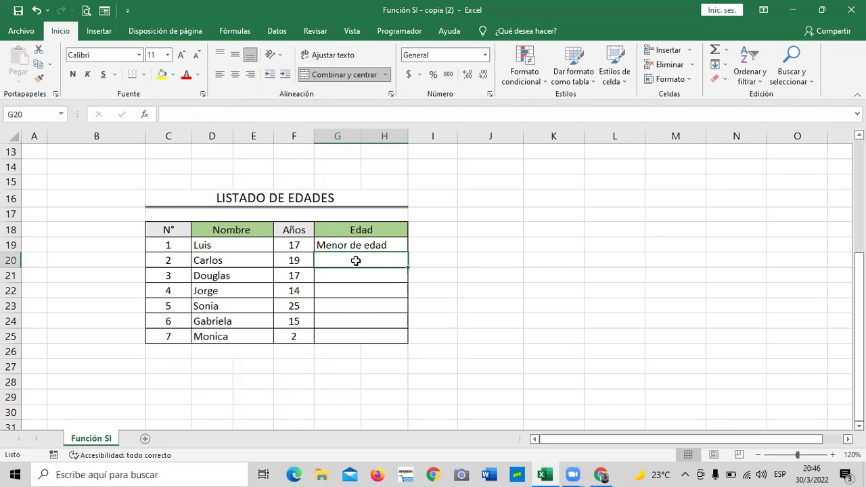
- In G20, enter =SI(F20>=18;"Mayor de edad";"Menor de edad") to label Carlos
type("=")
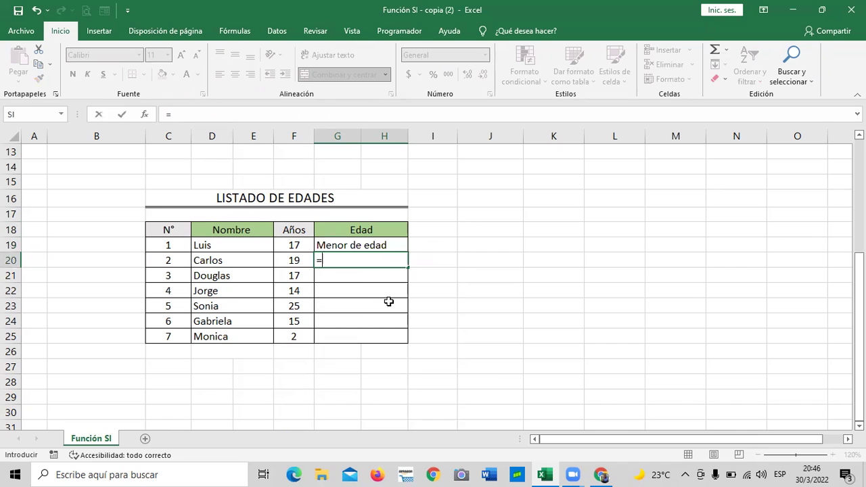
type("SI")
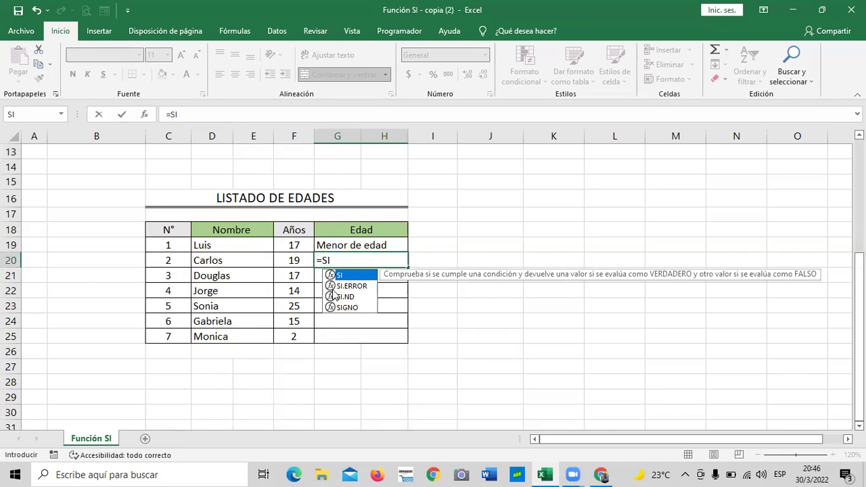
double_click(355, 276)
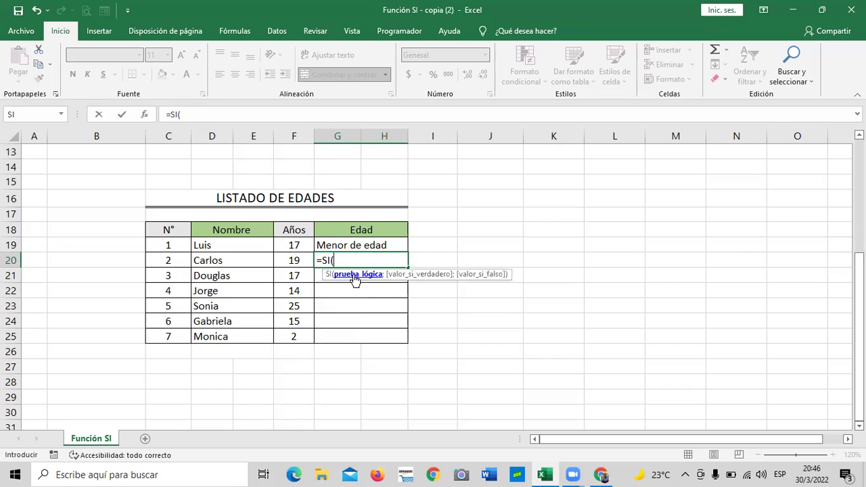
left_click(292, 259)
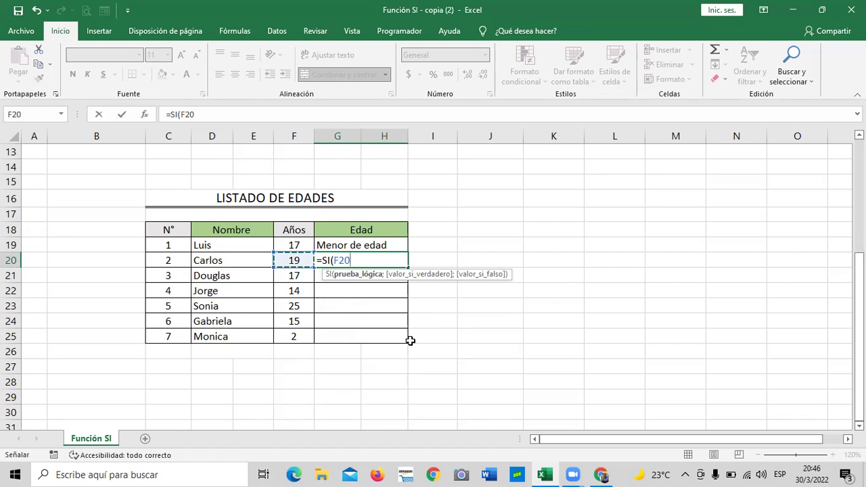
type(">")
type("=1")
type("8")
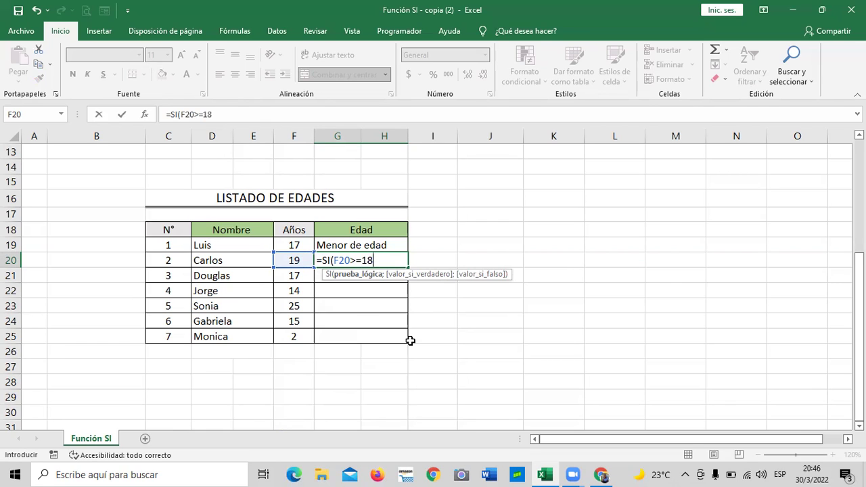
type(";")
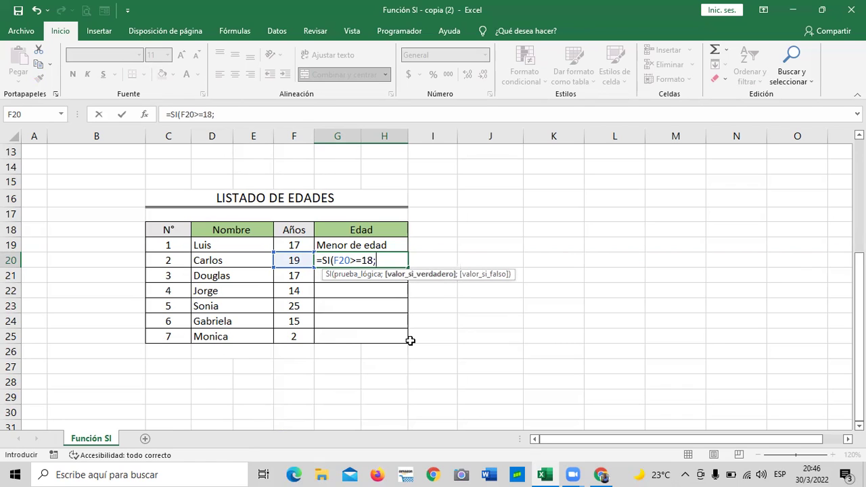
type("\"")
type("mAYOR de ")
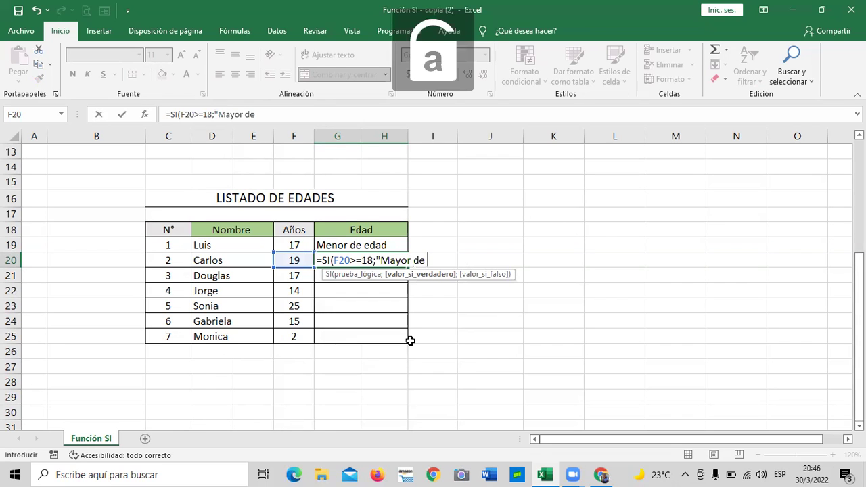
type("edad\";\"")
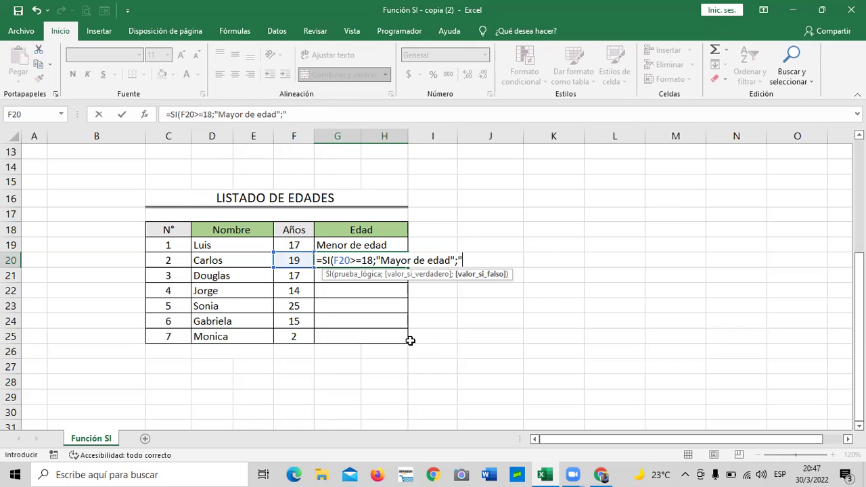
type("_Menor de ed")
left_click(464, 261)
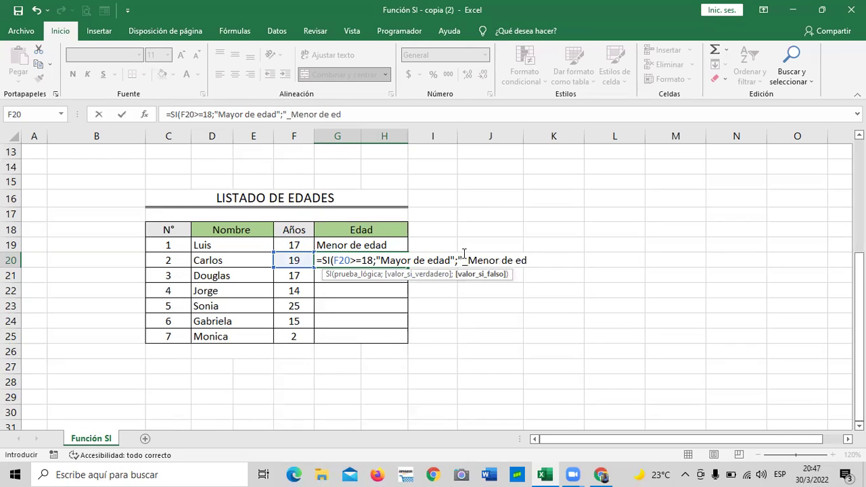
key("BackSpace")
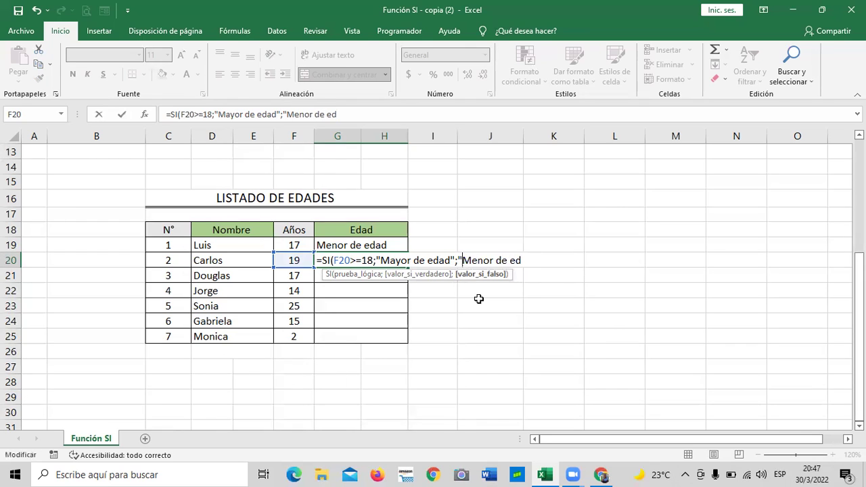
type("ad\"")
type(")")
key("Return")
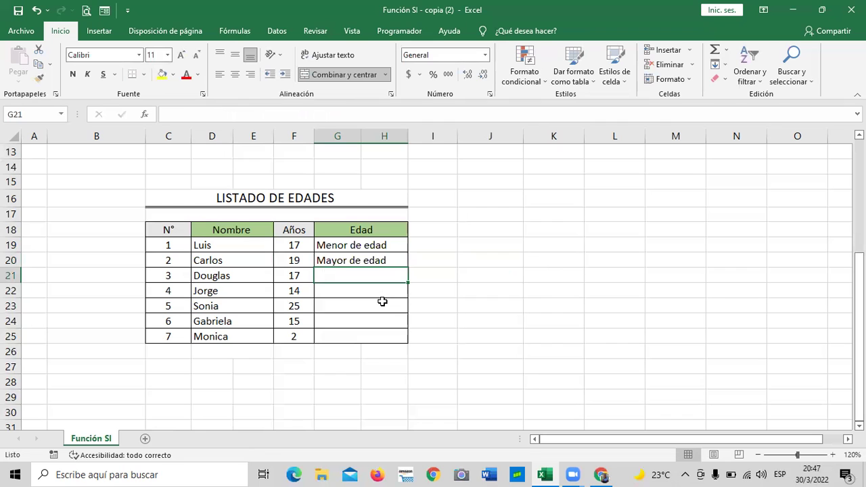
- Fill the age formula from G20 down to G25 so all seven people get labels
left_click(358, 246)
left_click(300, 243)
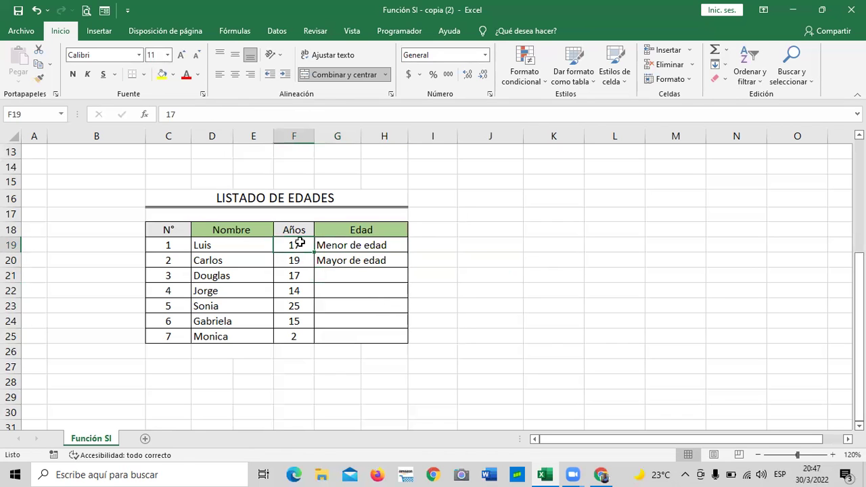
left_click(294, 259)
left_click(343, 257)
left_click_drag(407, 268, 421, 348)
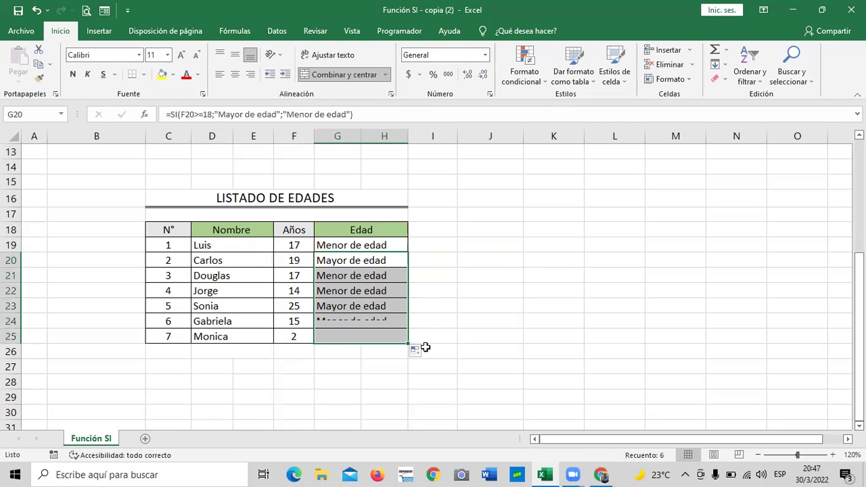
left_click(460, 331)
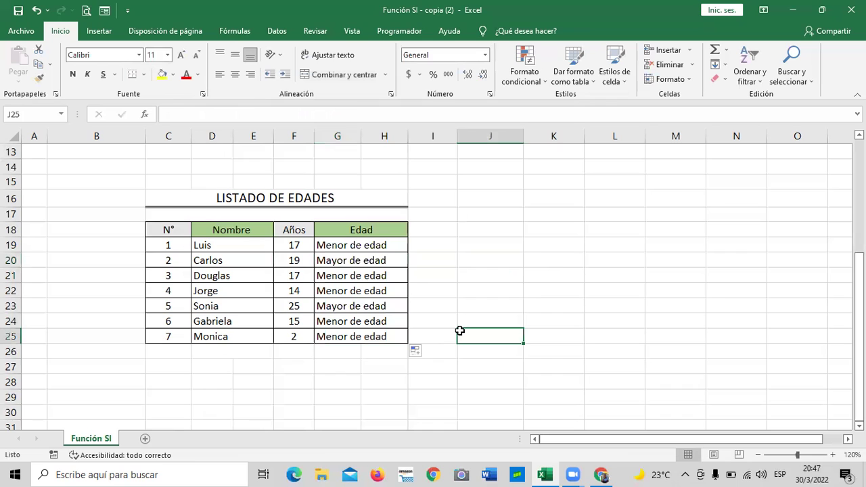
- Change Monica's age in F25 to 20 and check her Edad label
left_click(294, 335)
type("1")
key("BackSpace")
type("20")
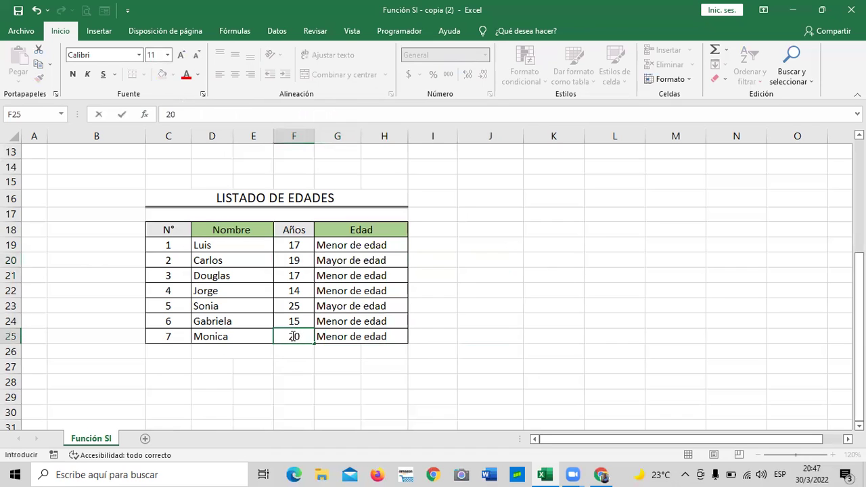
key("Return")
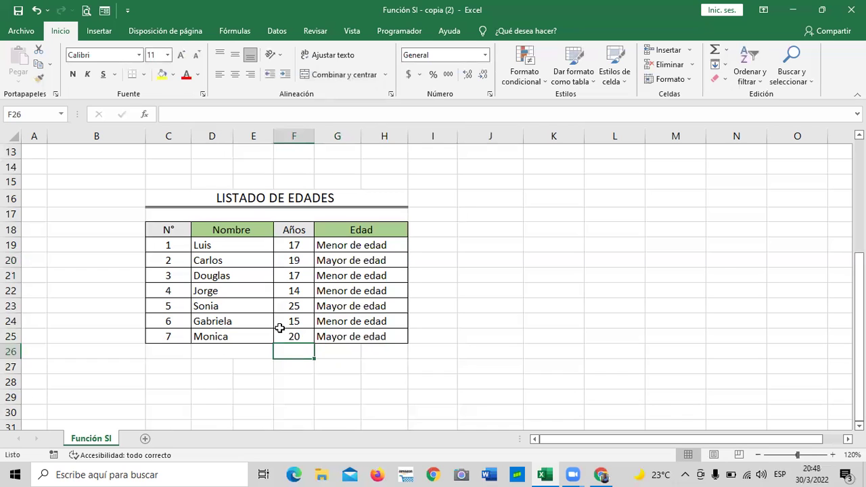
left_click(385, 336)
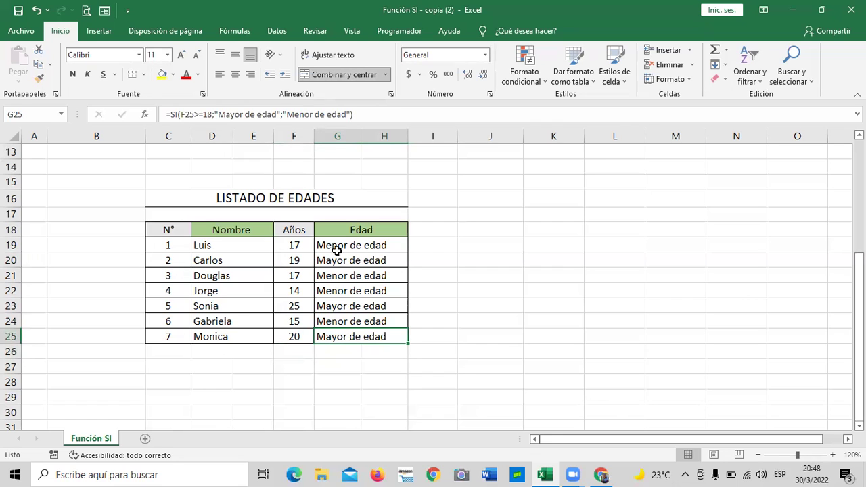
- Change Carlos's age in F20 to 15 so he becomes Menor de edad
left_click(293, 261)
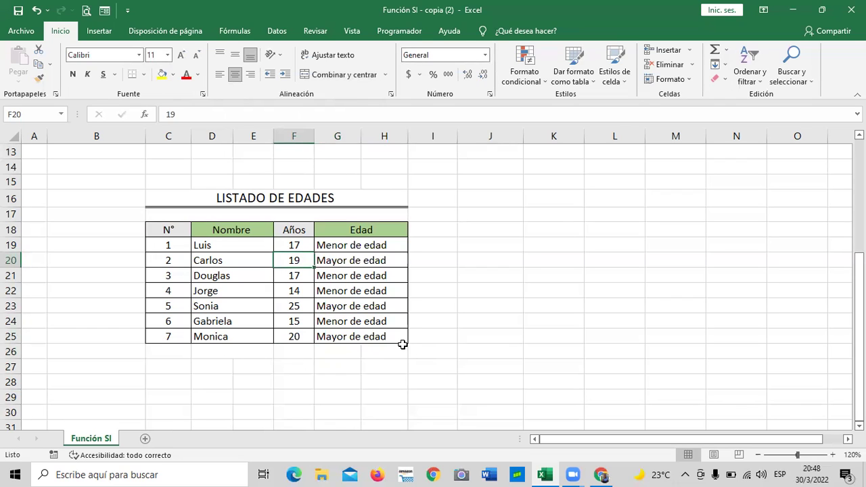
type("15")
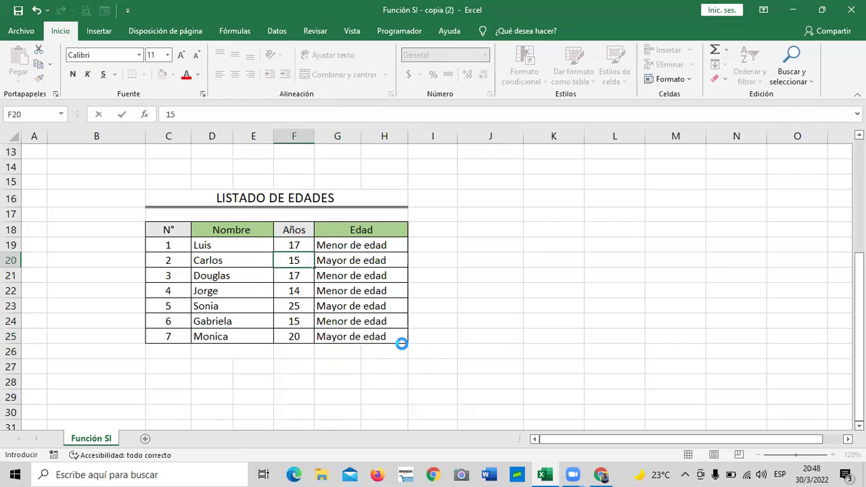
key("Return")
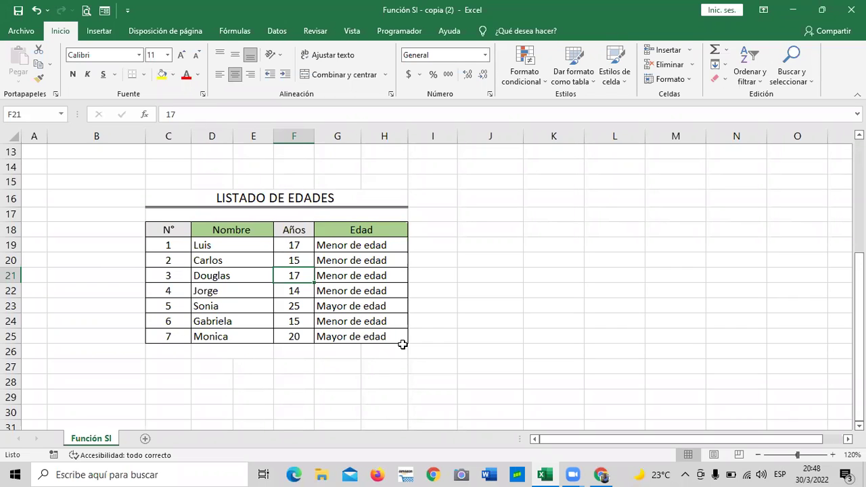
left_click(437, 263)
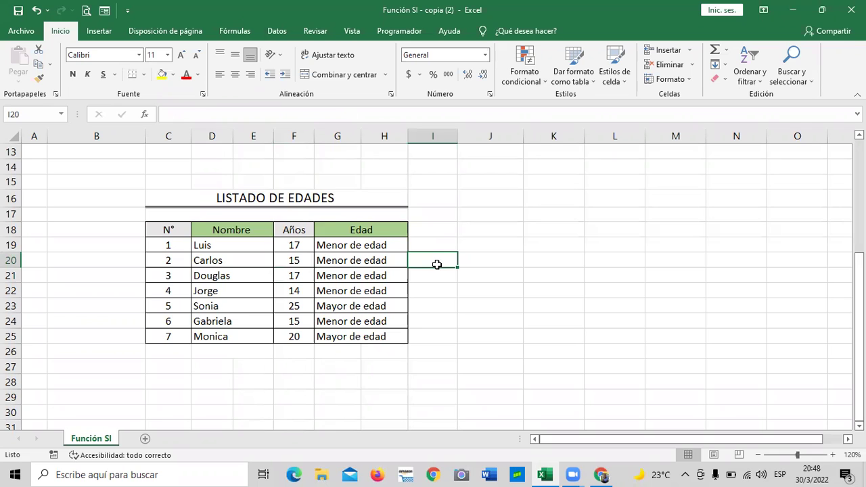
scroll(436, 264, "down", 1)
scroll(437, 264, "up", 4)
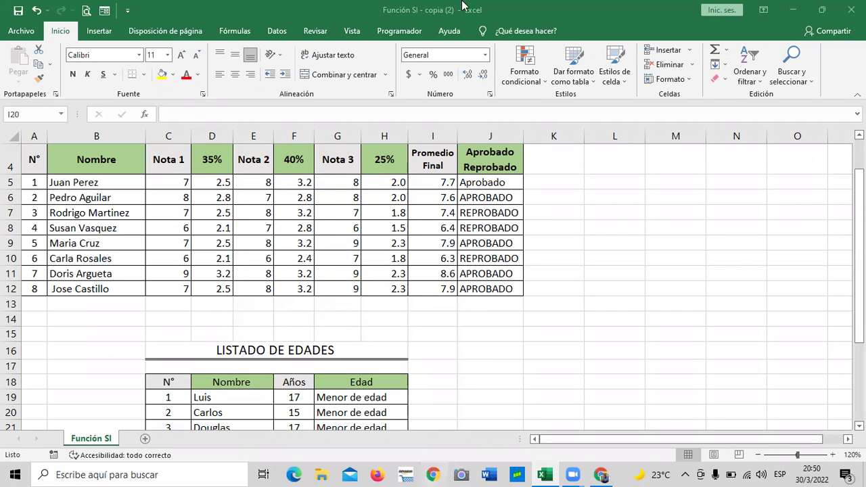
left_click(620, 270)
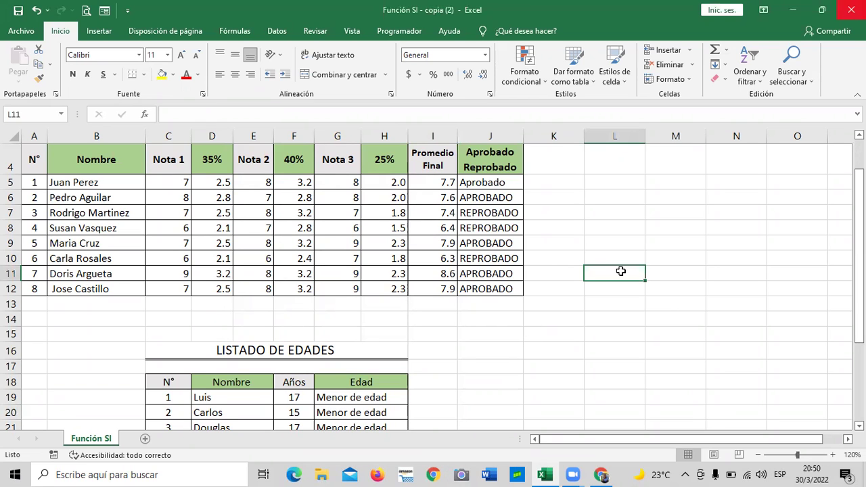
left_click(538, 178)
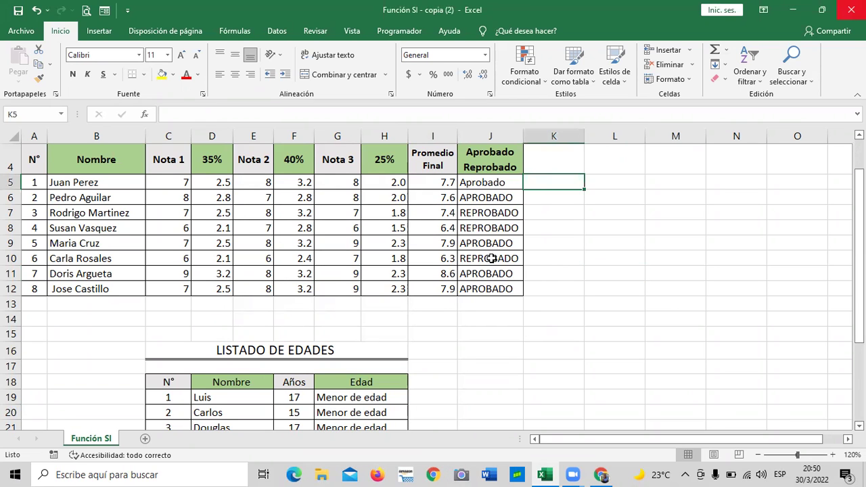
scroll(493, 256, "up", 1)
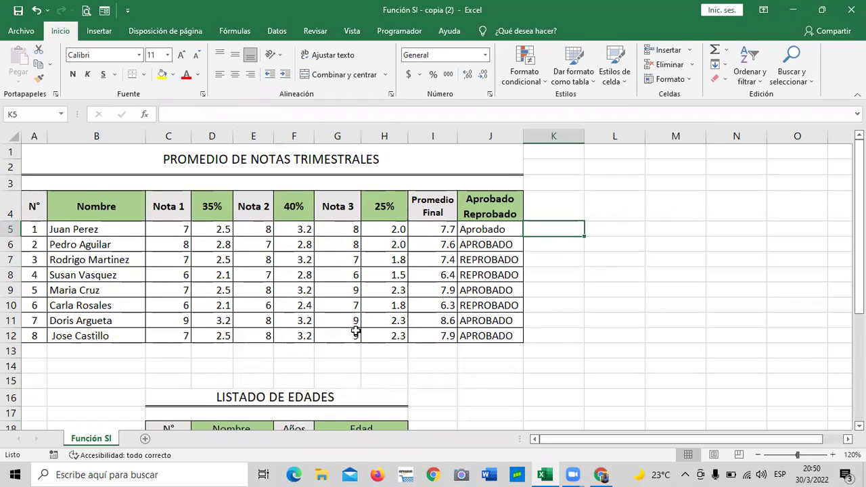
scroll(356, 331, "down", 2)
scroll(469, 255, "up", 2)
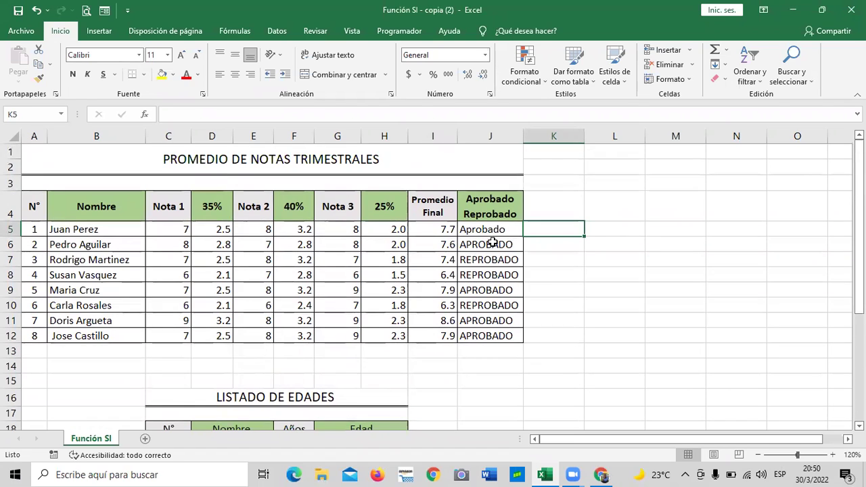
left_click(481, 229)
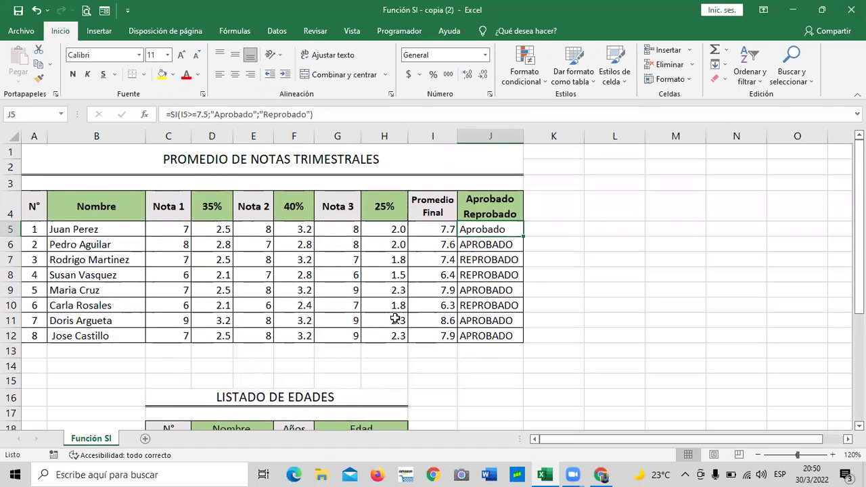
scroll(395, 318, "down", 2)
left_click(345, 336)
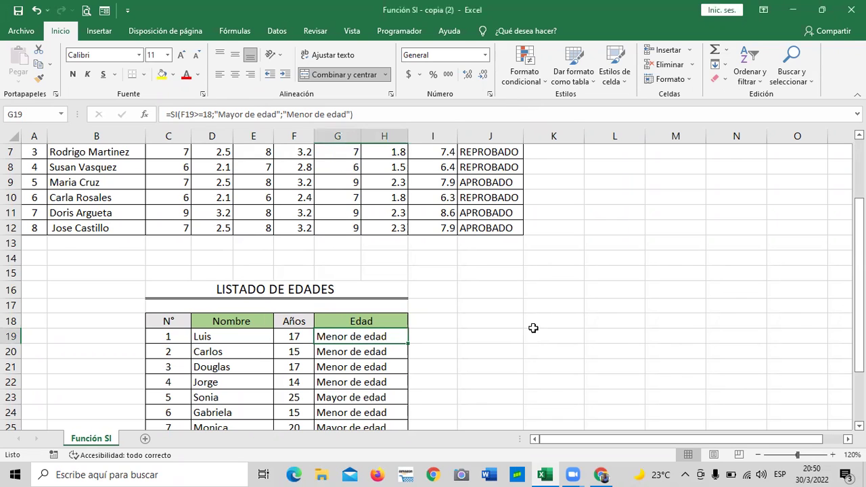
scroll(533, 329, "up", 1)
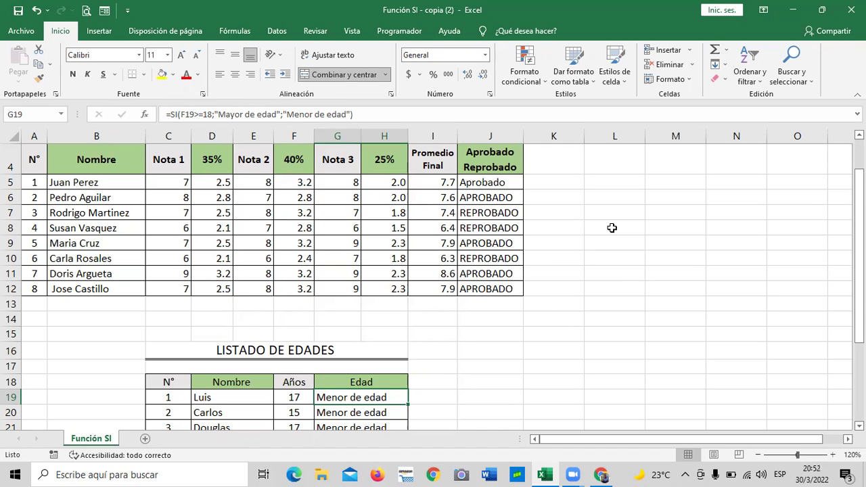
left_click(560, 183)
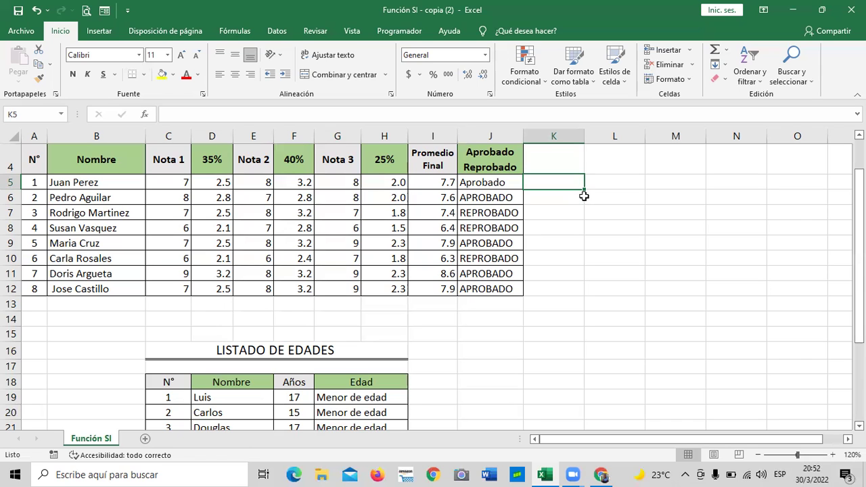
left_click(609, 285)
- Review the pass/fail results in column J and the formula in J5
left_click(484, 169)
left_click(473, 288)
left_click(482, 243)
left_click(490, 181)
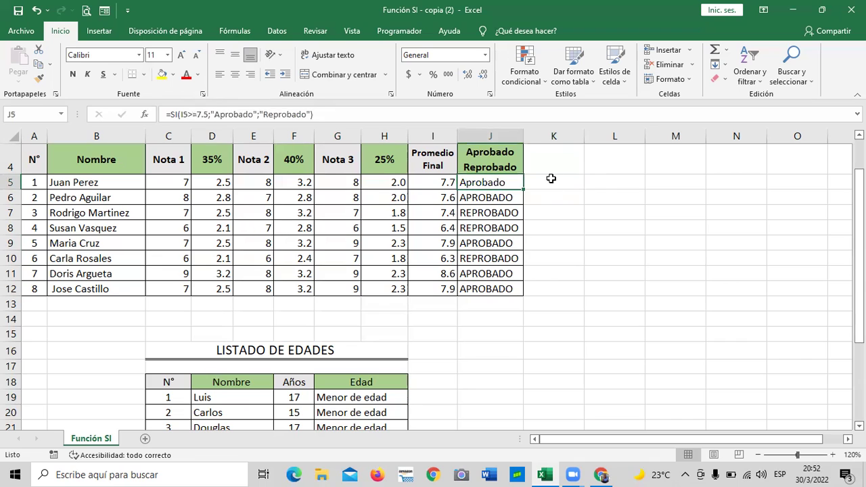
- Select the empty range K4:K12 beside the Aprobado/Reprobado column
left_click(551, 179)
left_click(653, 183)
left_click(787, 181)
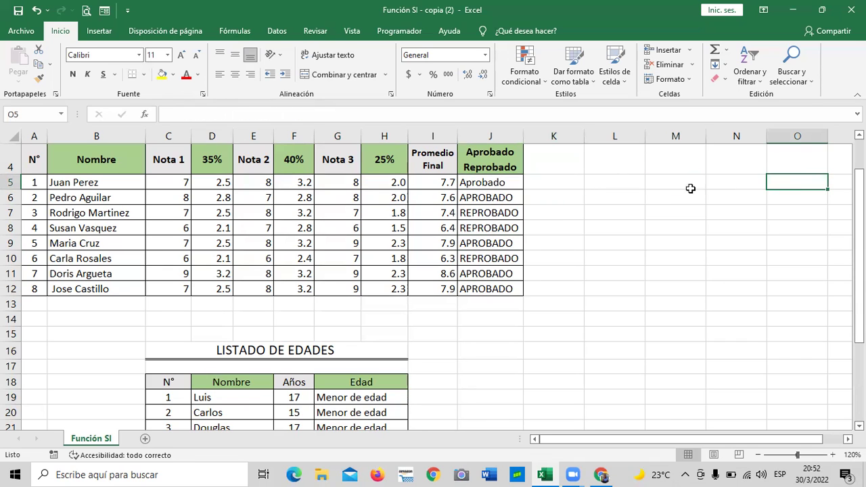
left_click(553, 184)
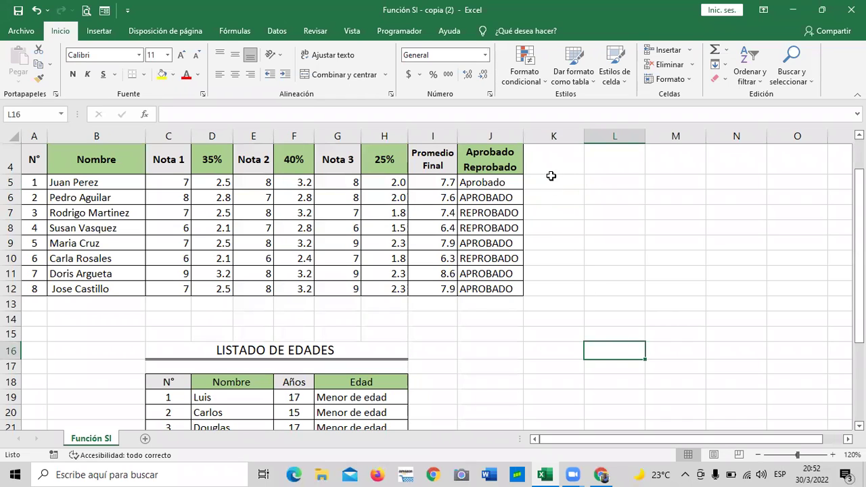
left_click_drag(552, 160, 558, 292)
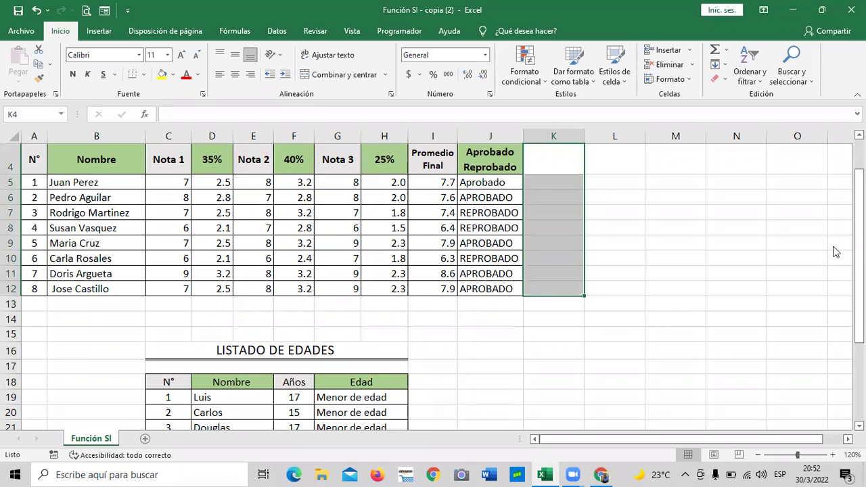
- Apply All Borders to K4:K12
left_click(144, 75)
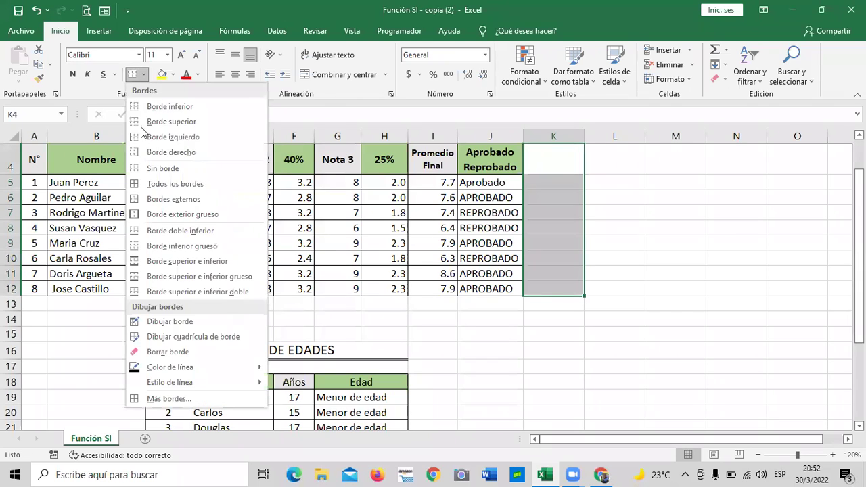
left_click(146, 182)
left_click(639, 258)
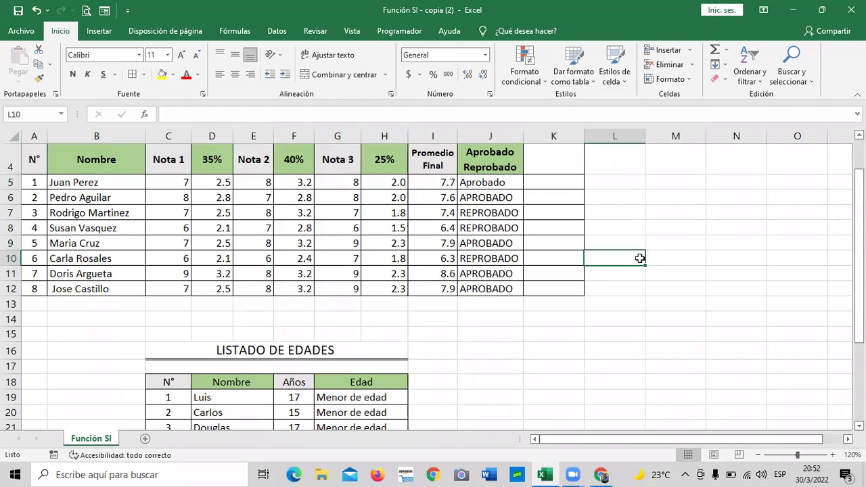
- Check the new bordered column against J5's formula and settle on cell K5
left_click(559, 162)
left_click(638, 301)
left_click(554, 172)
left_click(543, 182)
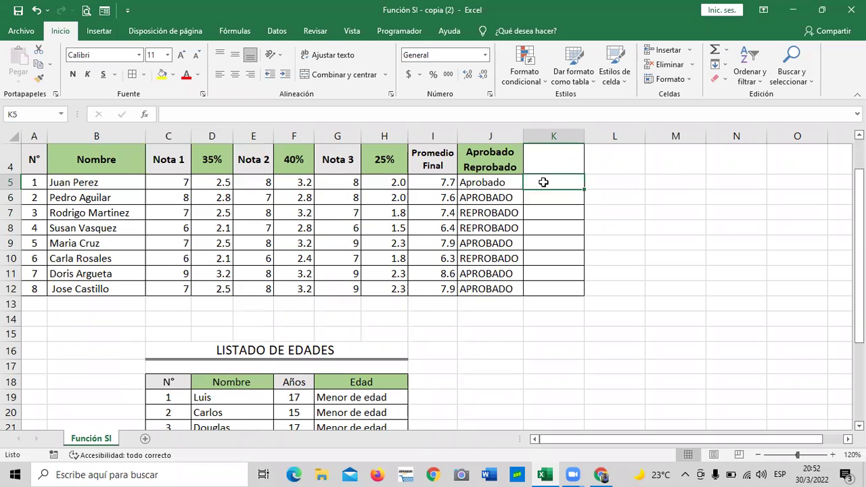
left_click(492, 187)
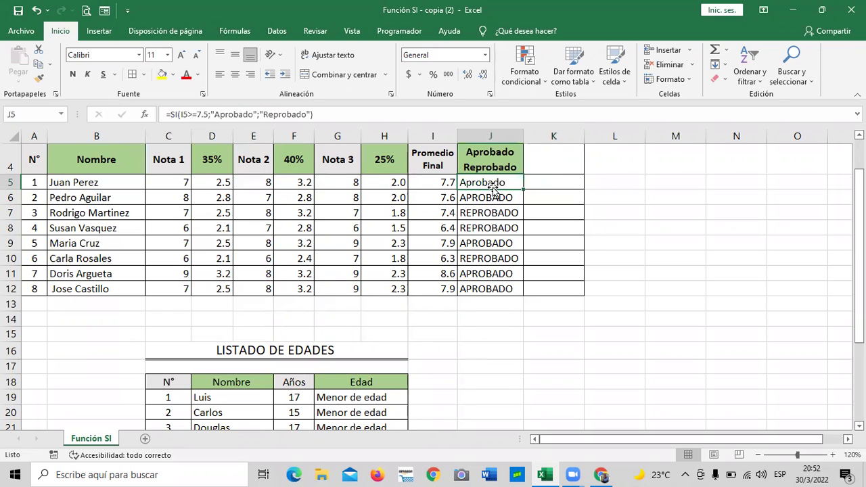
left_click(540, 185)
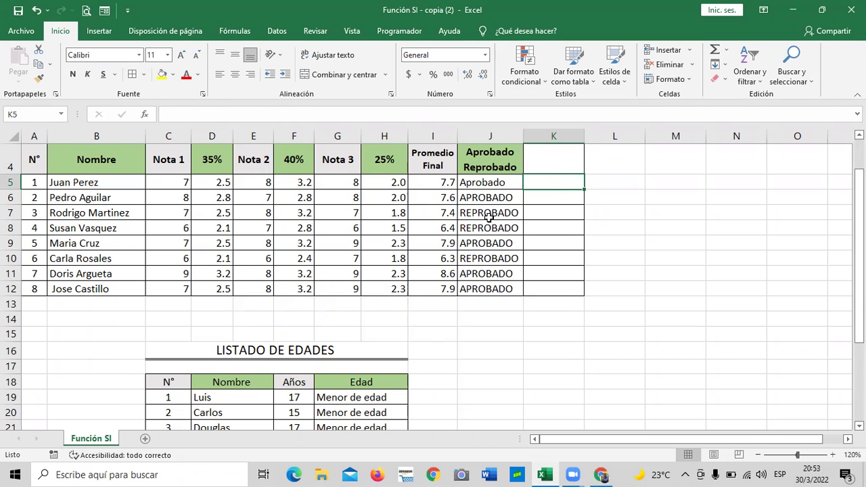
scroll(489, 216, "up", 1)
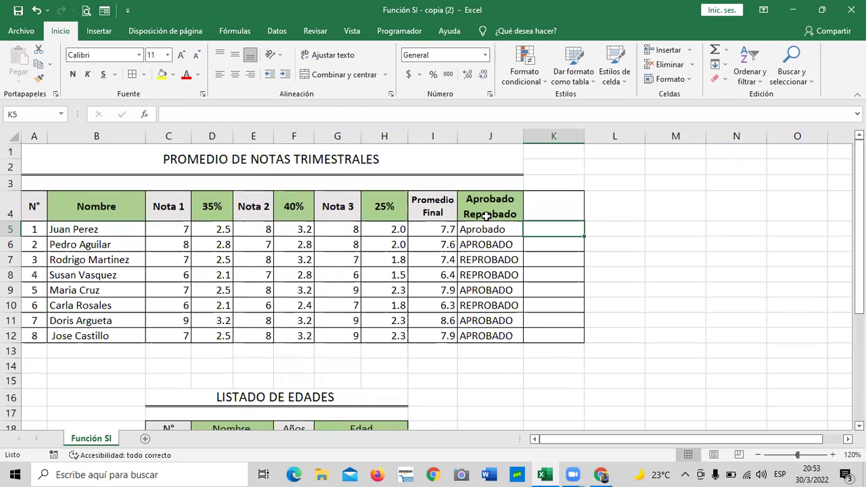
scroll(485, 215, "down", 2)
scroll(487, 216, "up", 2)
left_click(636, 277)
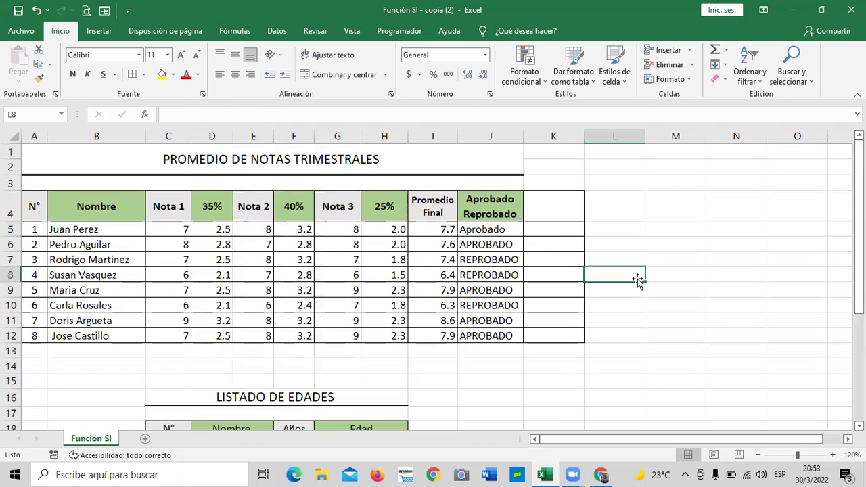
left_click(558, 233)
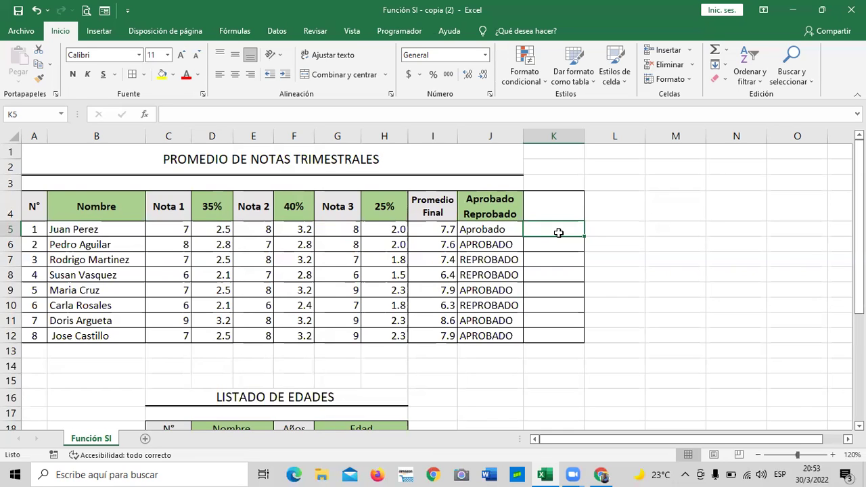
left_click(667, 338)
left_click(551, 225)
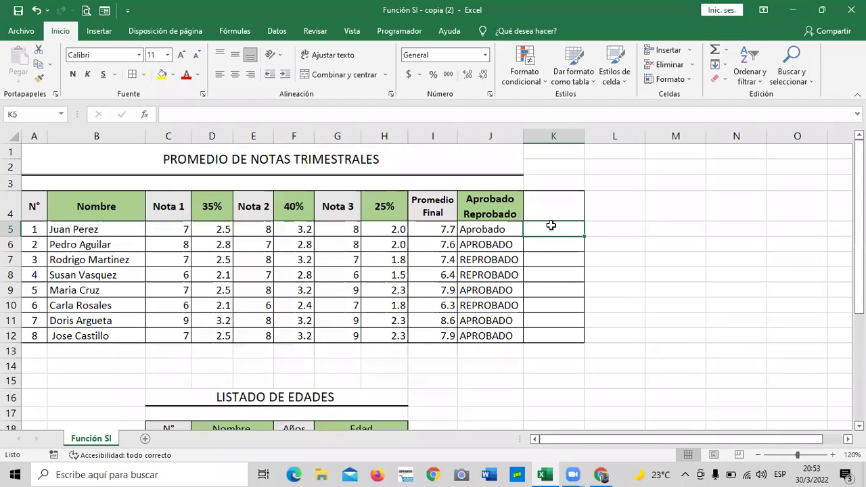
- In K5, enter =SI(J5="APROBADO";"BECA";SIN BECA") for the scholarship result
type("=")
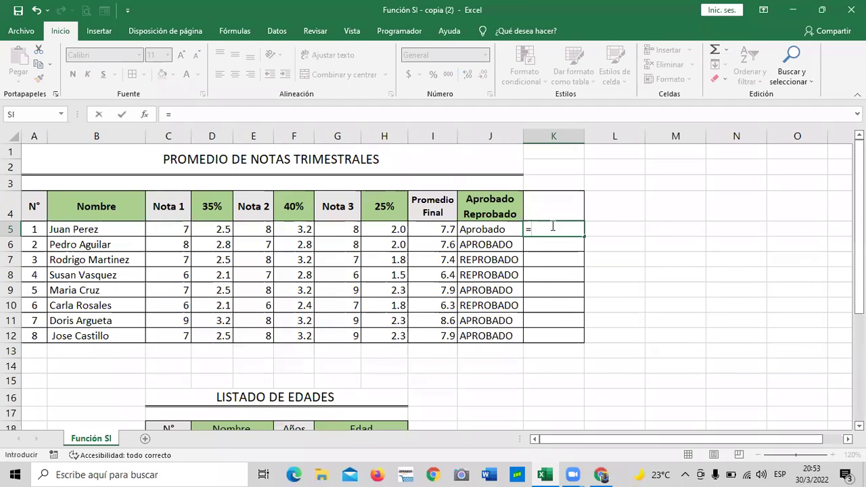
type("si")
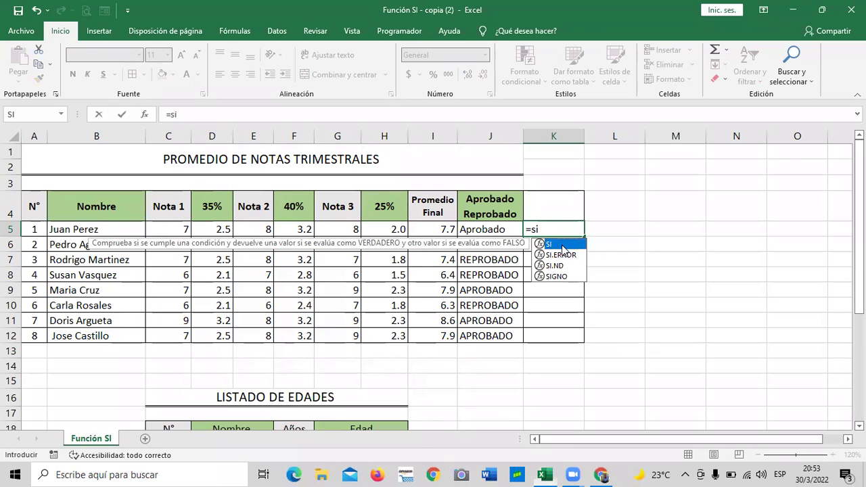
double_click(563, 245)
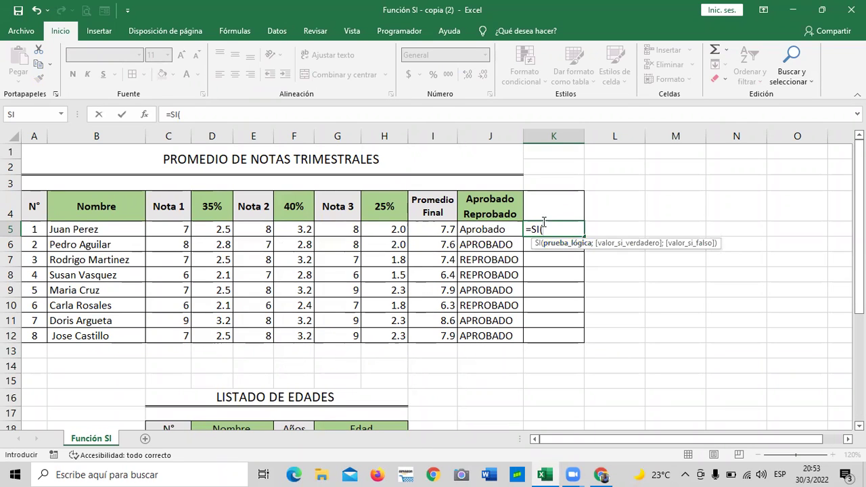
left_click(484, 231)
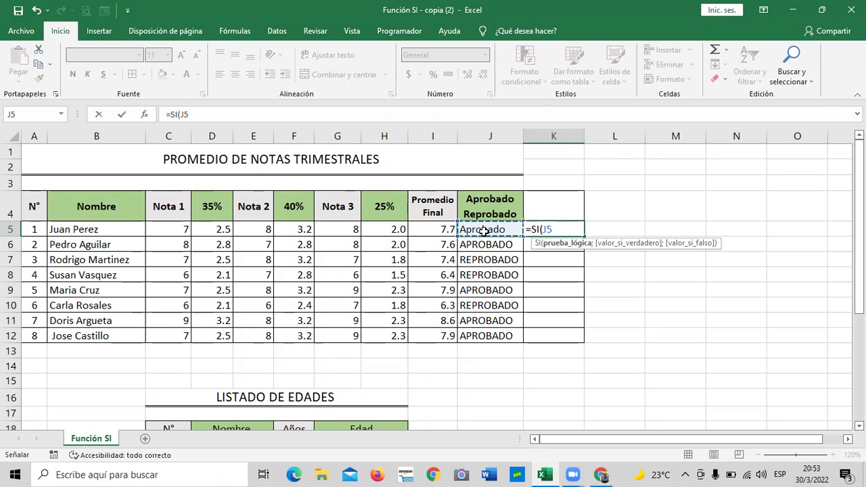
type("=")
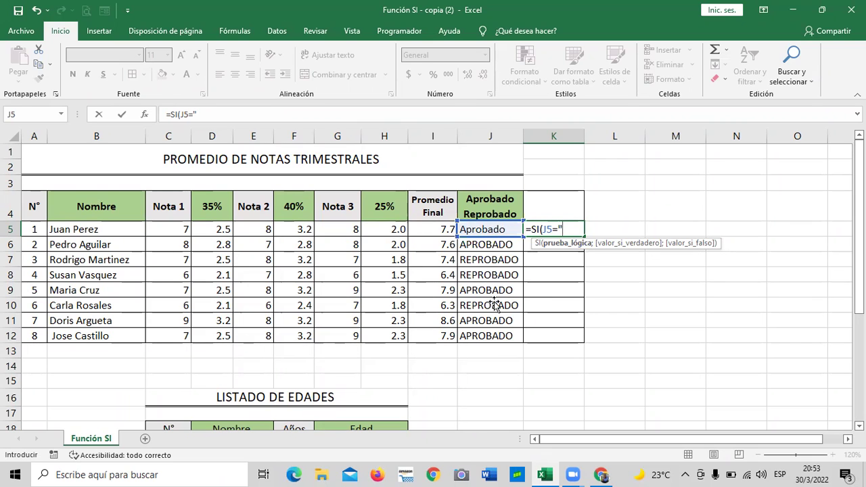
type("A")
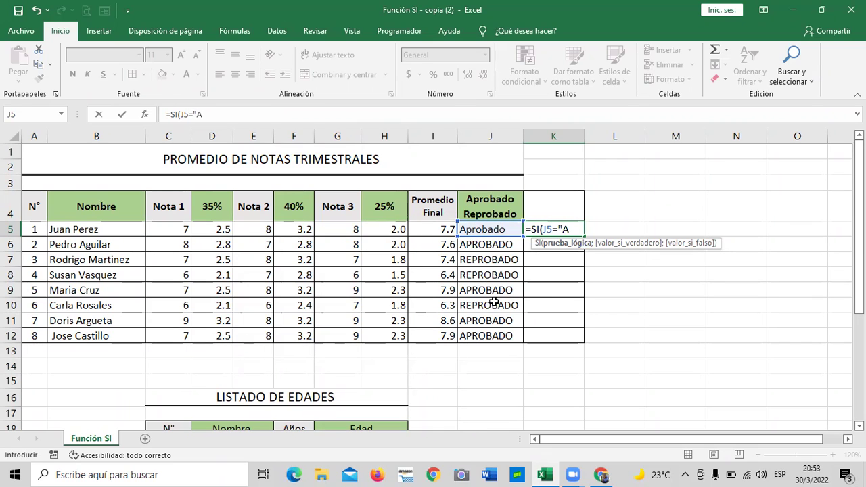
type("probado")
key("BackSpace")
key("BackSpace")
key("BackSpace")
key("BackSpace")
key("BackSpace")
key("BackSpace")
key("BackSpace")
key("Caps_Lock")
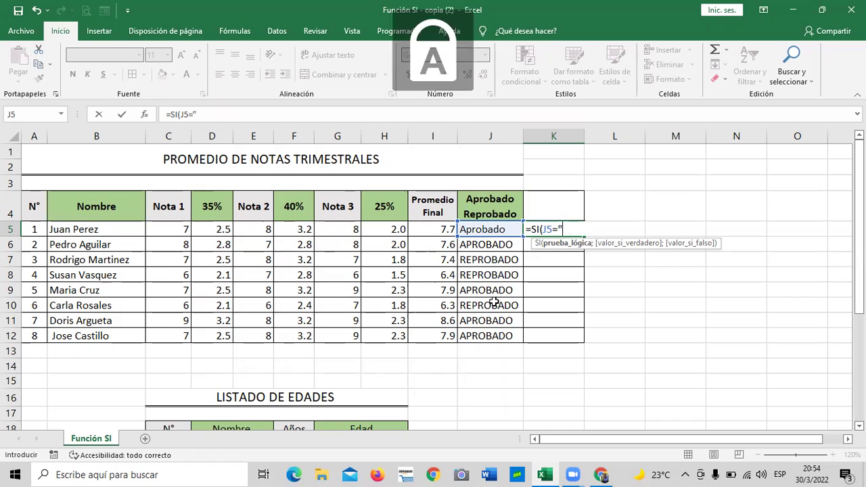
type("APROBADO")
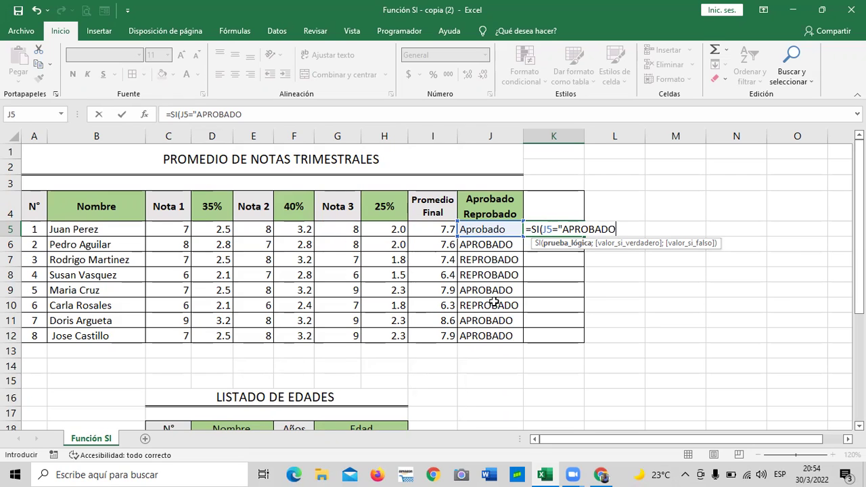
type("\"")
type(";")
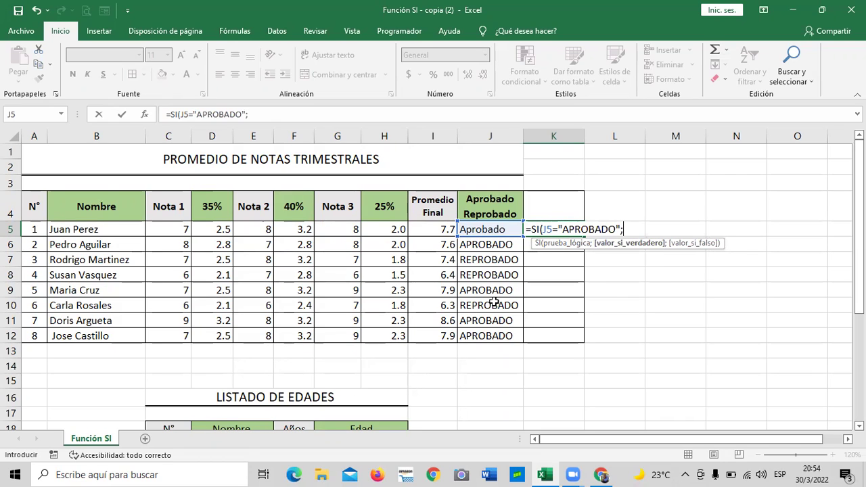
type("\"")
type("BECA")
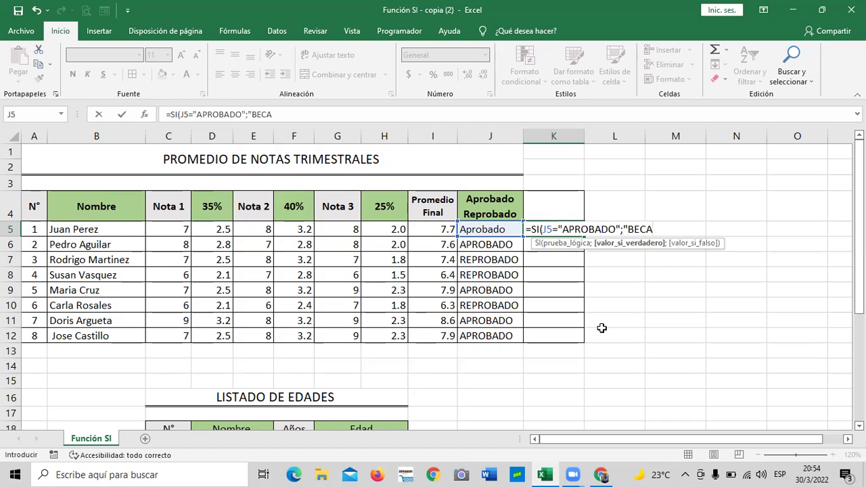
type("\";")
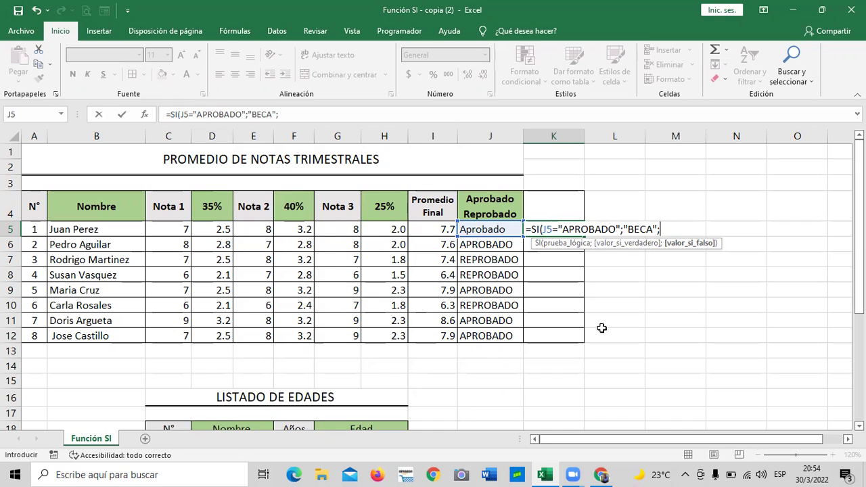
type("SIN BECA\"")
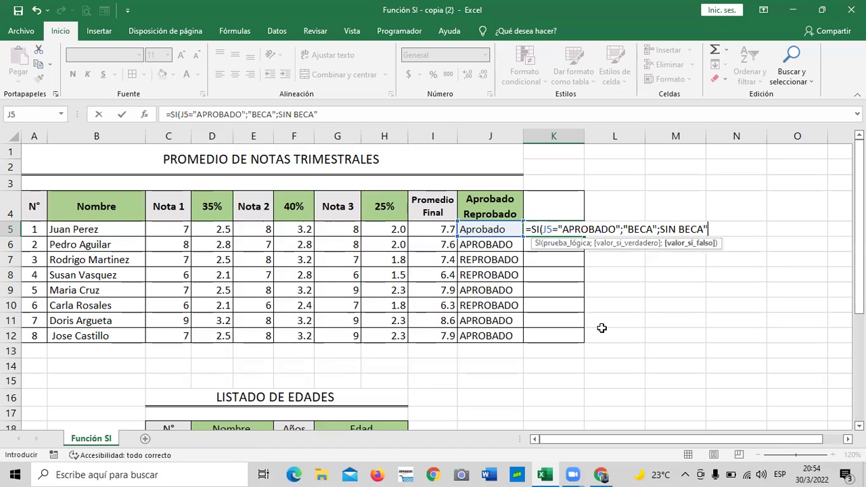
type(")")
key("Return")
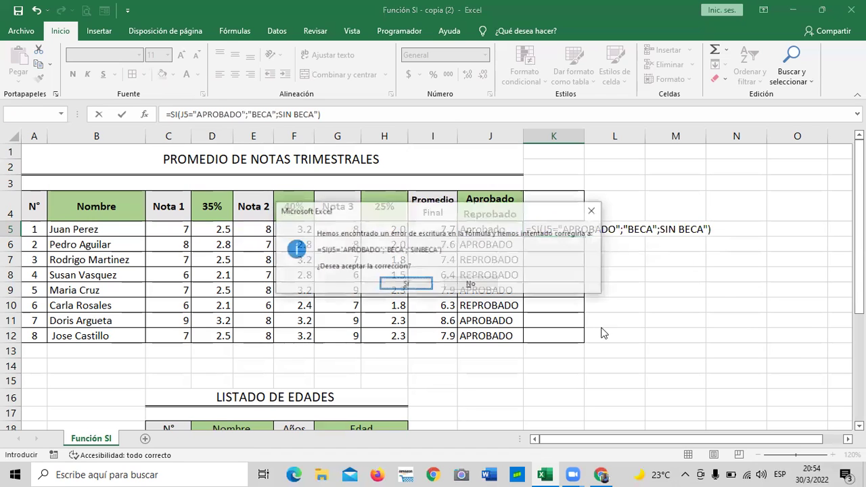
- Accept Excel's suggested correction so K5 shows BECA, then review K5 against J5
left_click(406, 284)
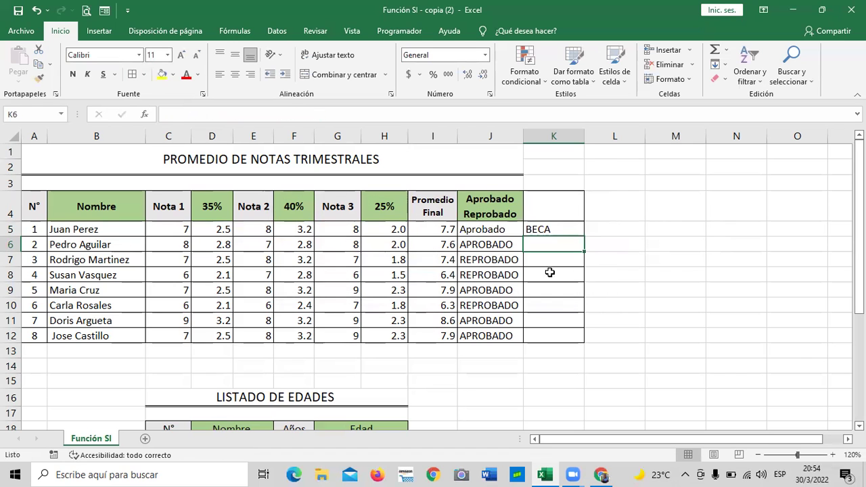
left_click(634, 287)
left_click(565, 228)
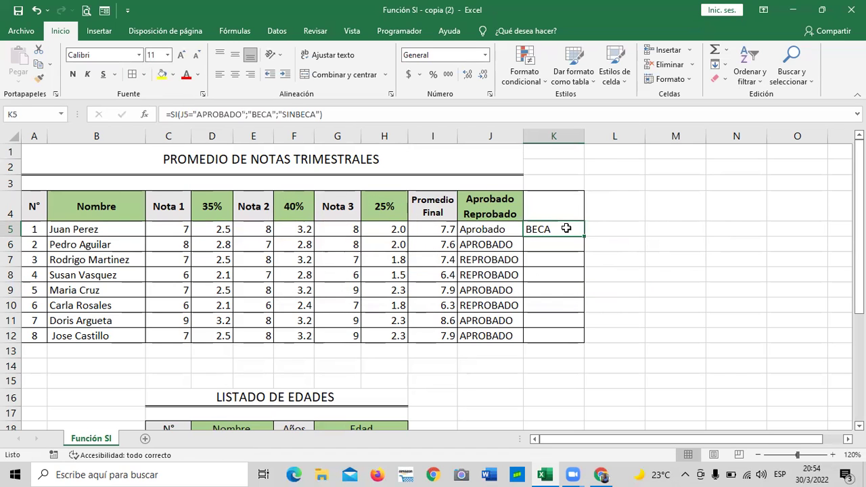
left_click(503, 228)
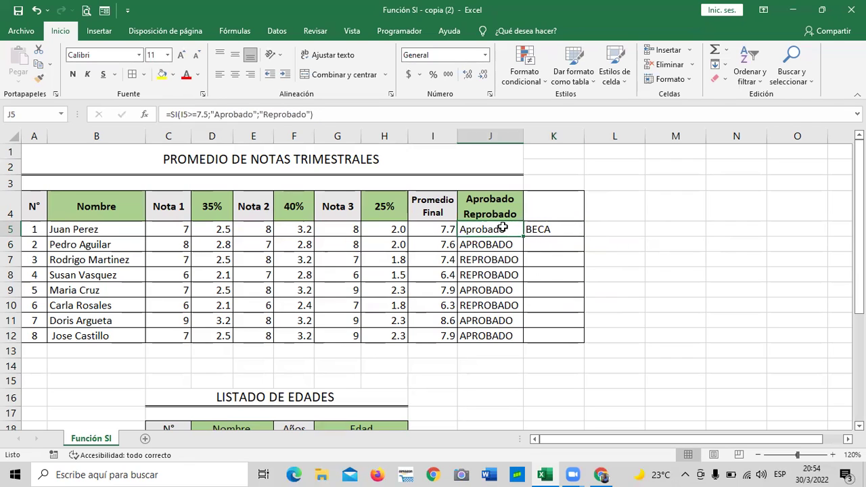
left_click(546, 229)
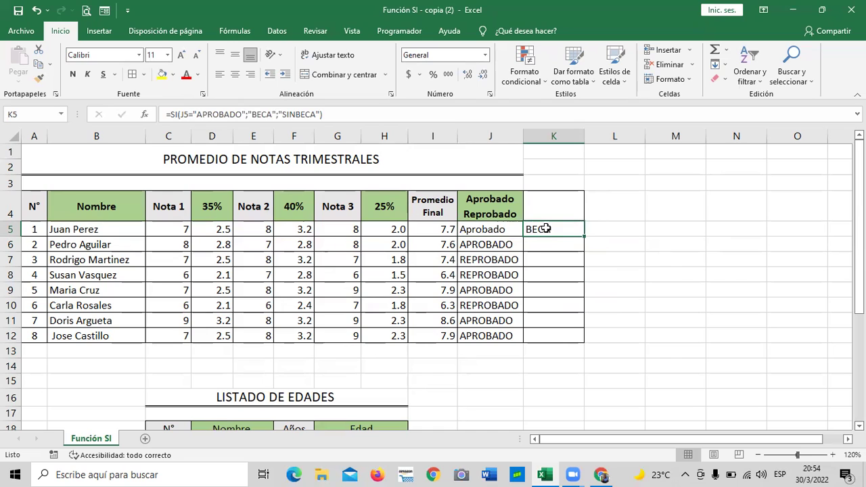
- Fix K5's fallback text to "SIN BECA" with a space
left_click(295, 114)
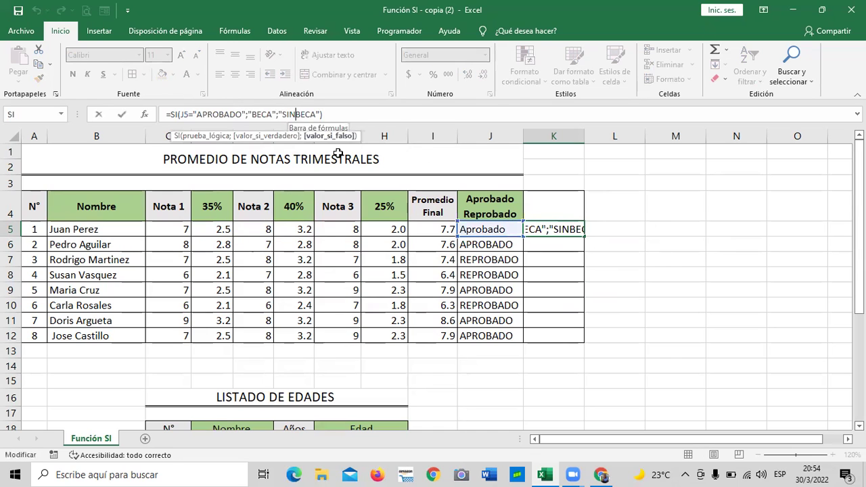
left_click(363, 115)
key("Return")
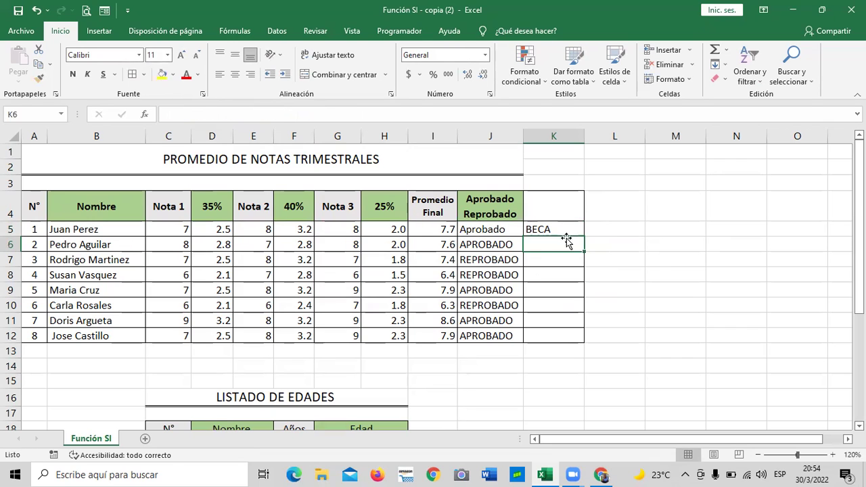
left_click(556, 229)
- Fill K5's scholarship formula down to K12, then inspect the J7 and K7 formulas and the K6:K12 results
left_click_drag(583, 238, 587, 339)
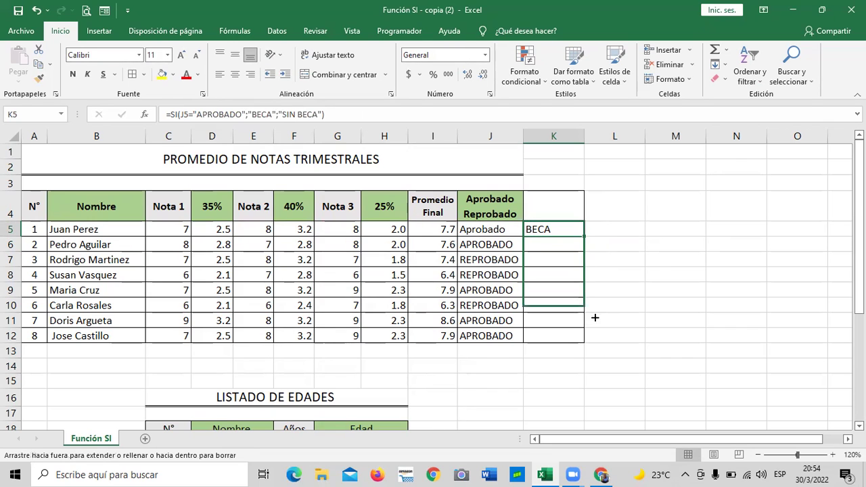
left_click(655, 321)
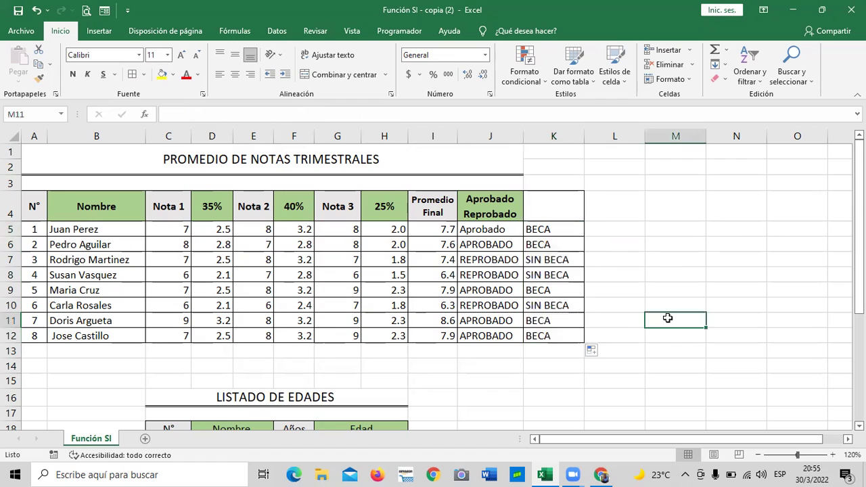
left_click(654, 270)
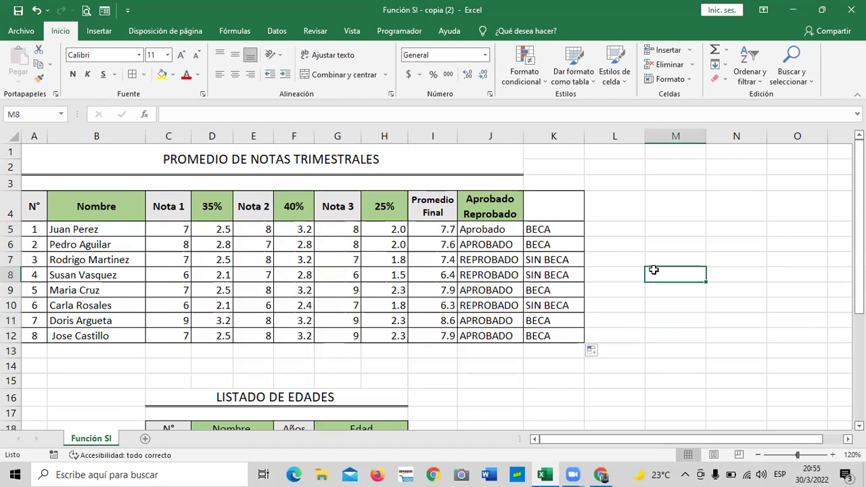
left_click(500, 261)
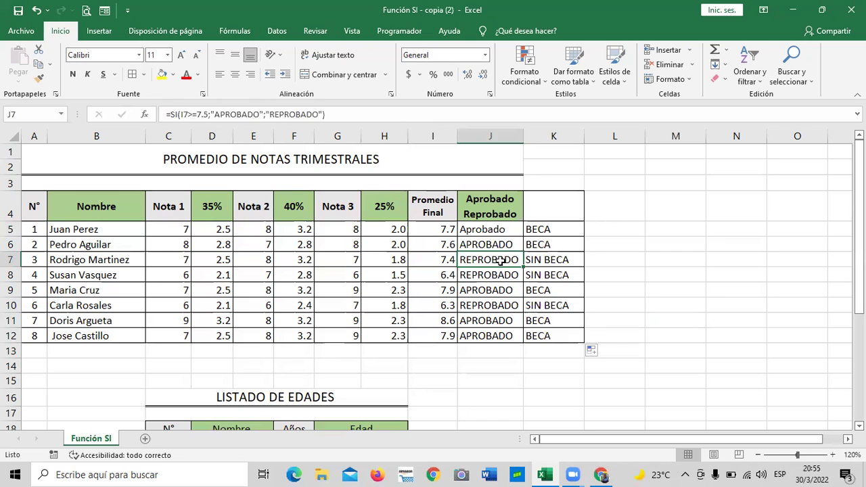
left_click(551, 259)
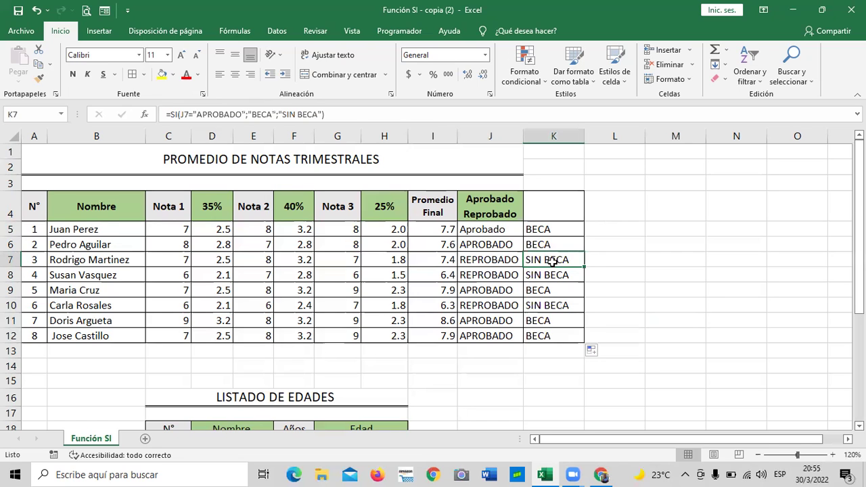
left_click_drag(553, 250, 555, 332)
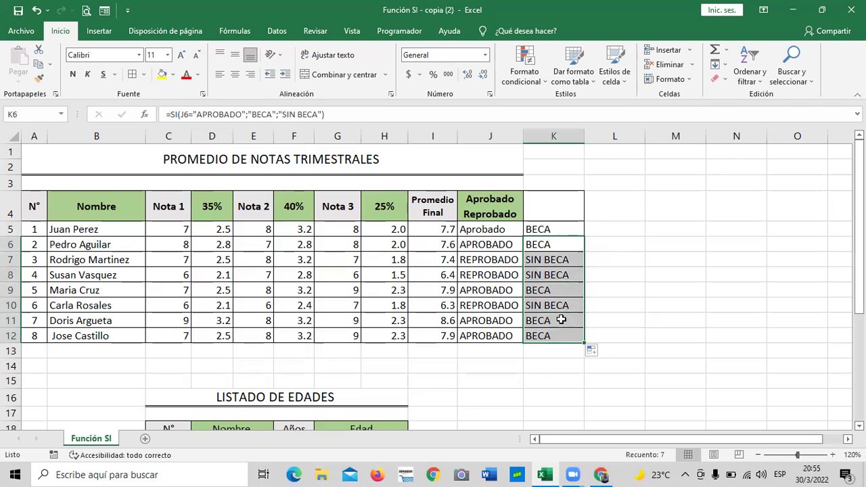
- Clear the copied results from K6:K12 and reselect K5
key("Delete")
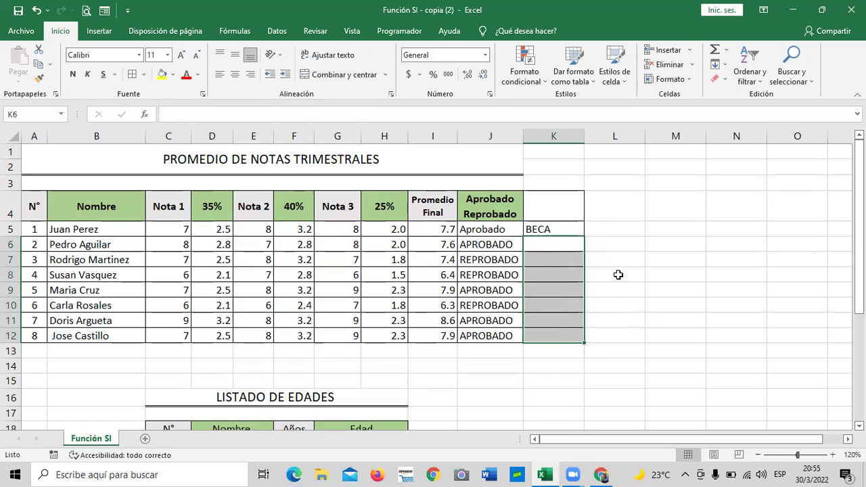
left_click(615, 274)
left_click(565, 232)
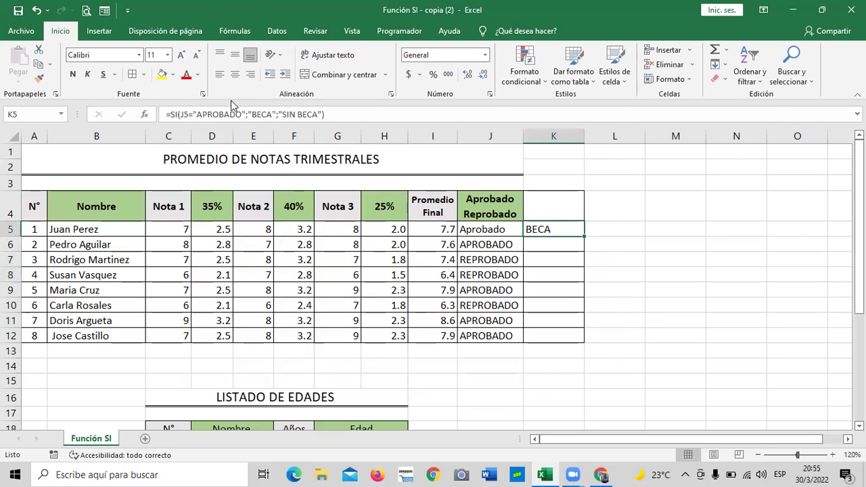
- Remove the quotes around APROBADO in K5's formula, leaving it showing #¿NOMBRE?
left_click(245, 114)
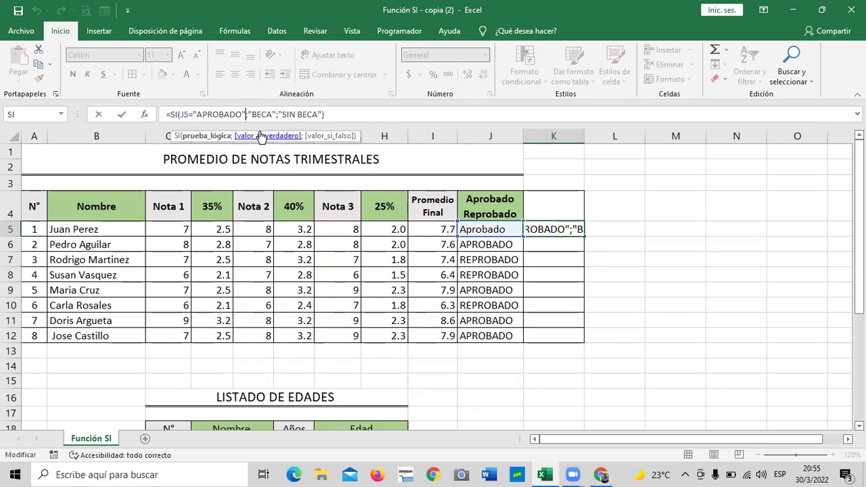
key("BackSpace")
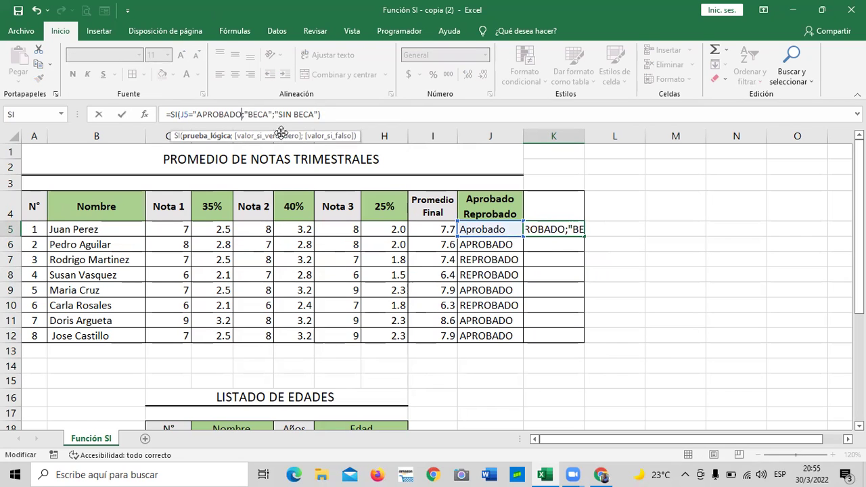
left_click(196, 113)
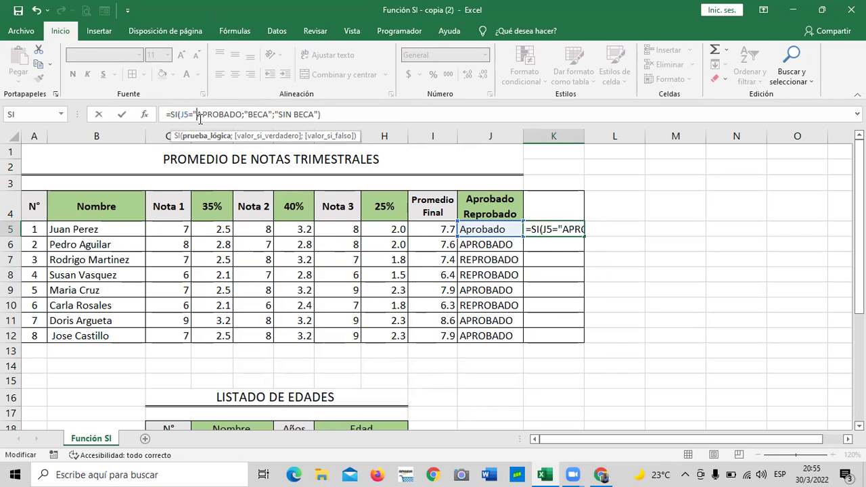
key("BackSpace")
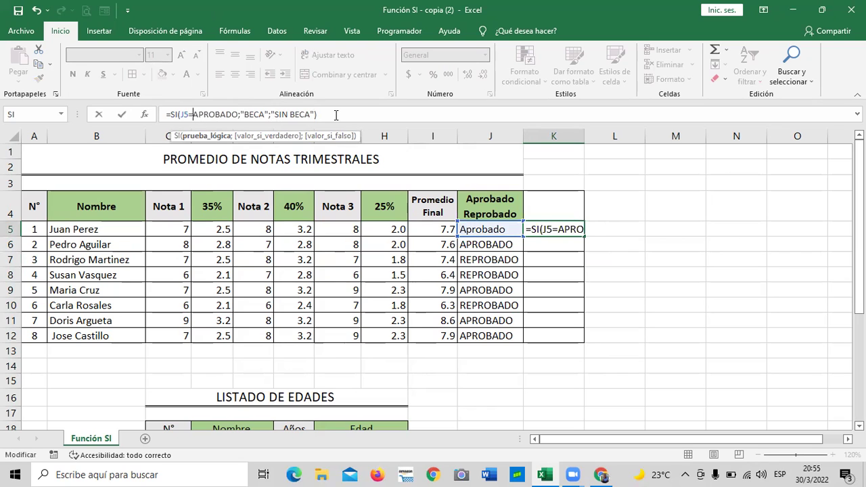
left_click(336, 114)
key("Return")
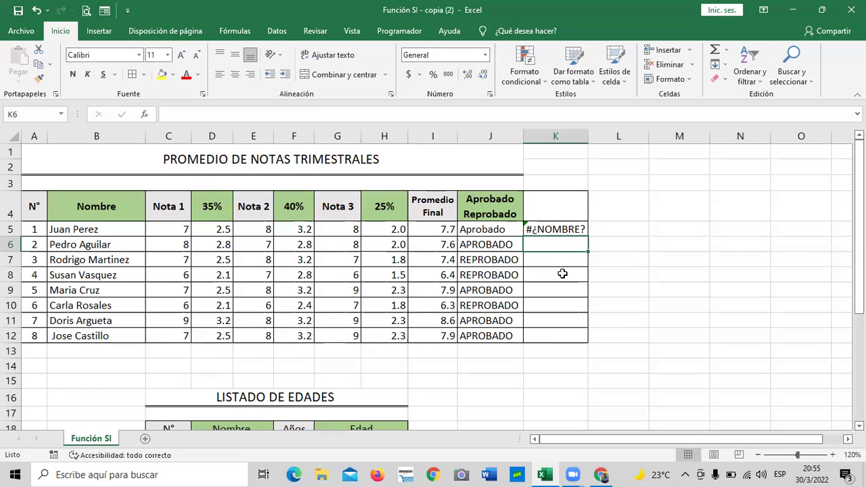
left_click(561, 228)
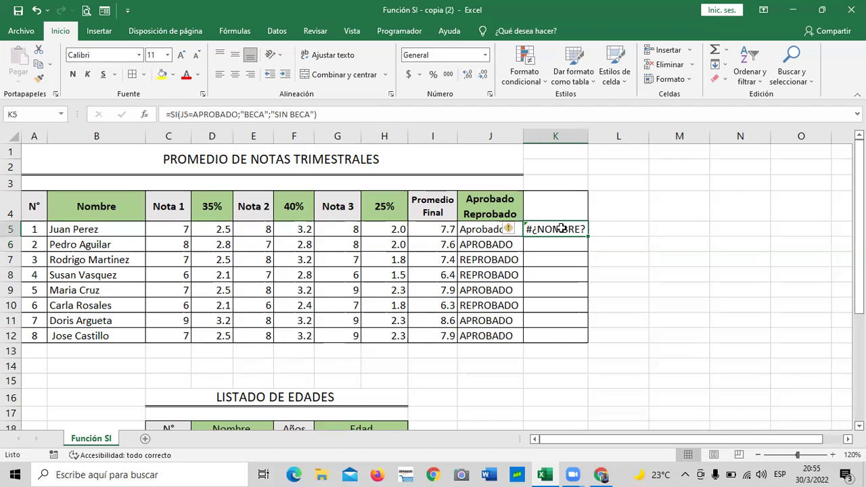
left_click(427, 230)
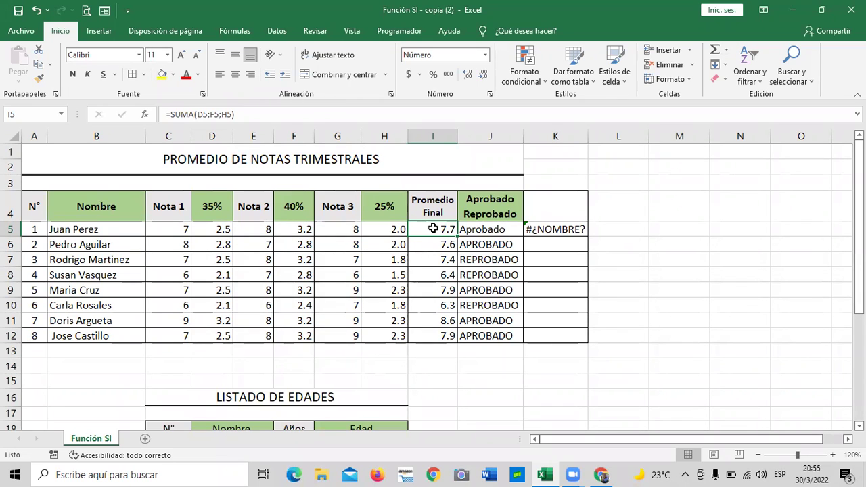
left_click(478, 228)
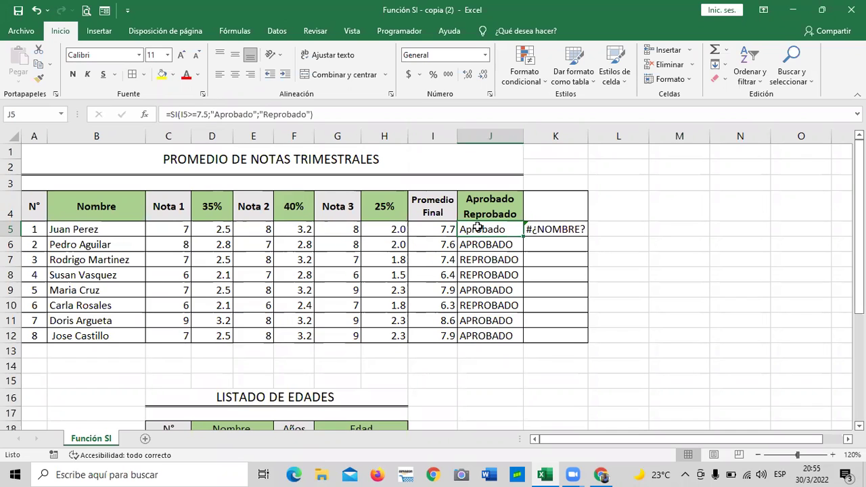
left_click(567, 229)
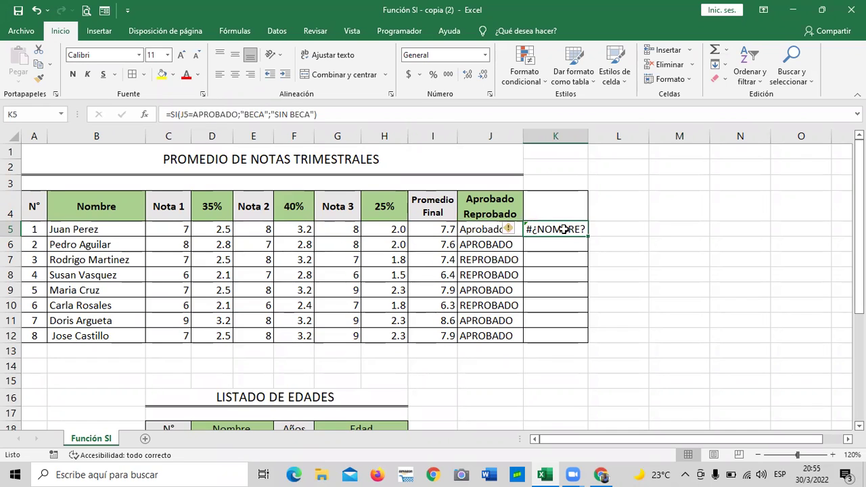
left_click(493, 228)
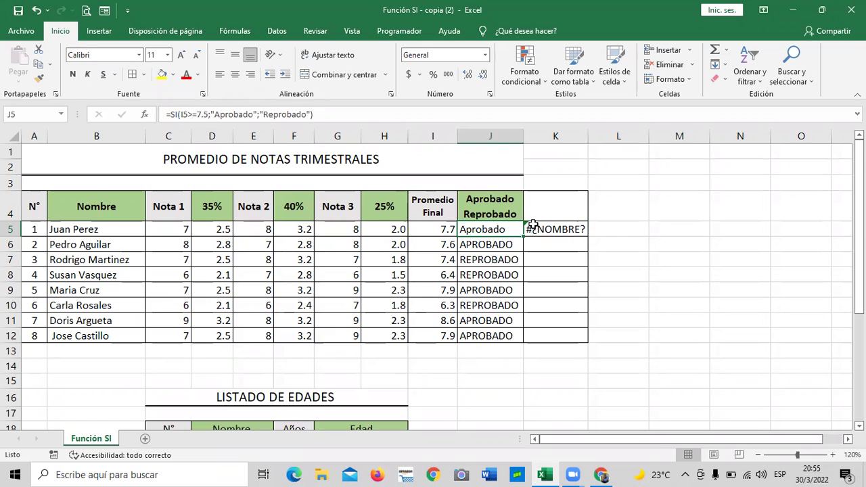
left_click(539, 229)
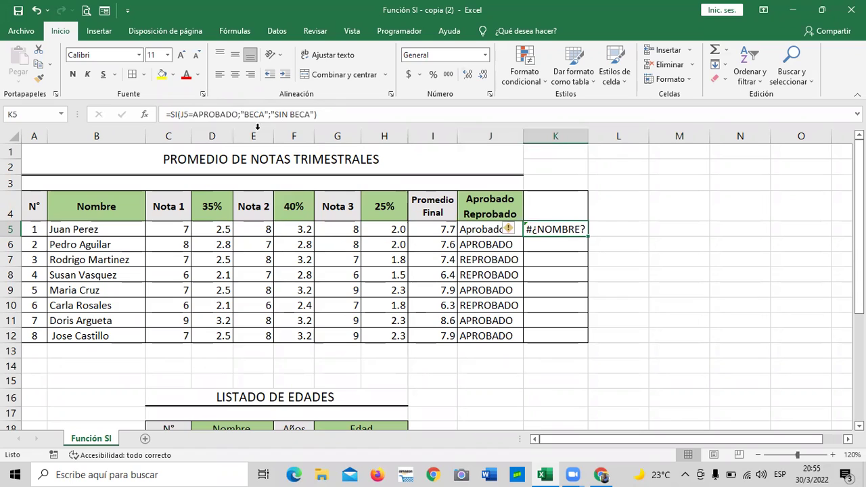
- Restore quotes so K5 reads =SI(J5="APROBADO";"BECA";"SIN BECA") and shows BECA
left_click(192, 114)
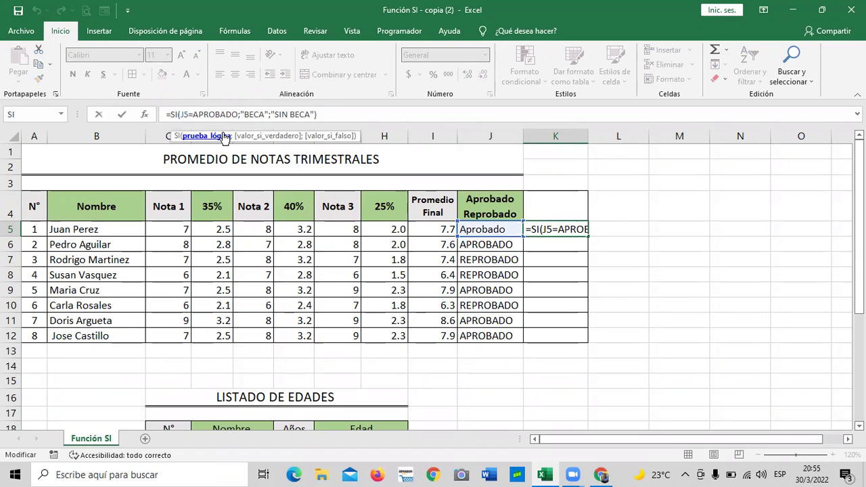
type("\"")
left_click(240, 115)
type("\"")
left_click(241, 114)
type("\"")
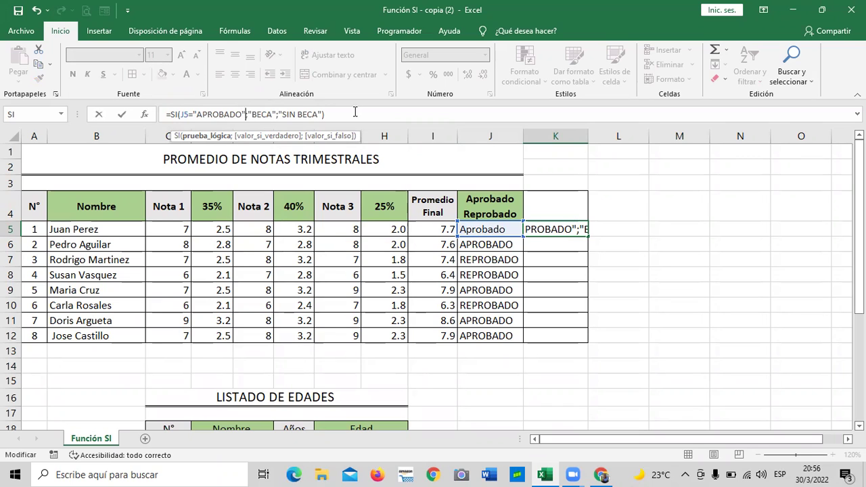
type(";")
left_click(354, 112)
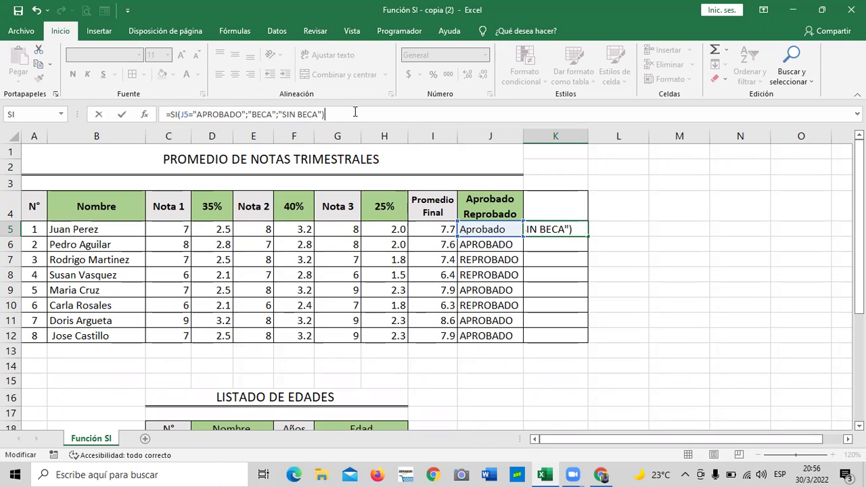
key("Return")
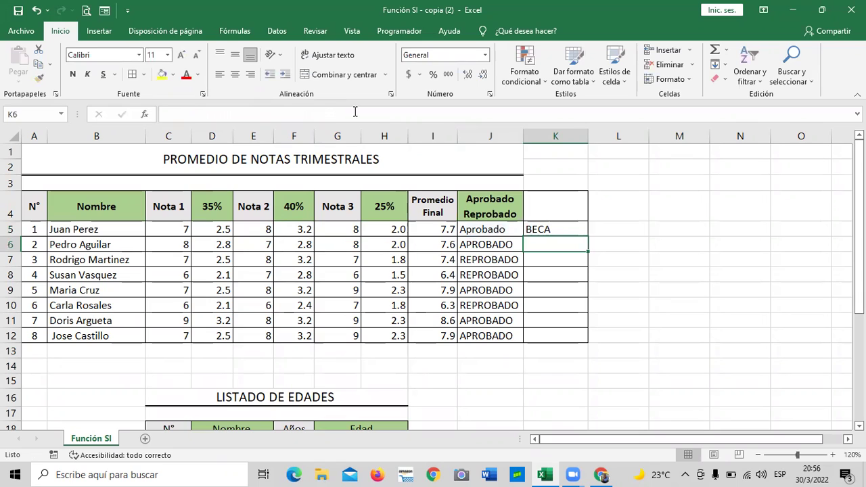
- Fill the corrected K5 formula down to K12, giving SIN BECA for averages 7.4, 6.4 and 6.3
left_click(644, 278)
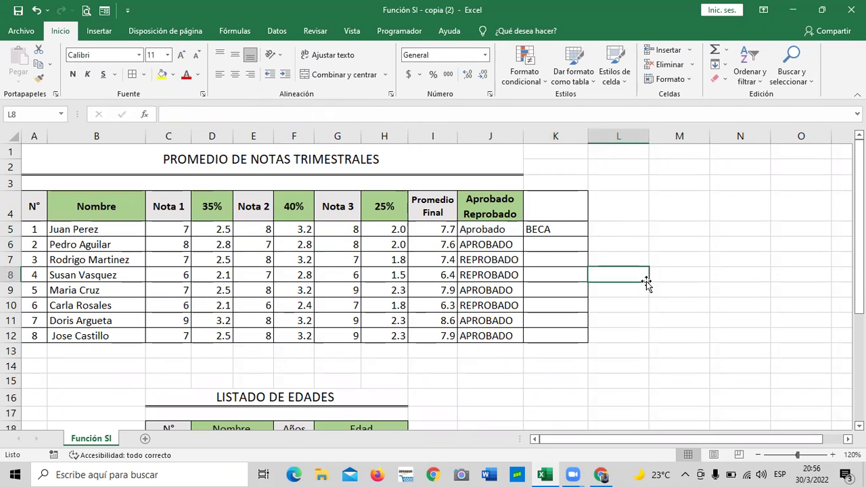
left_click(617, 228)
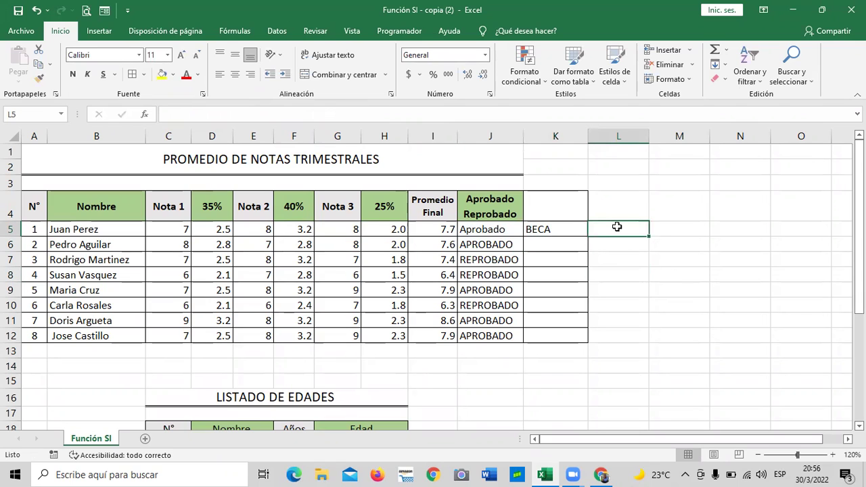
left_click(579, 228)
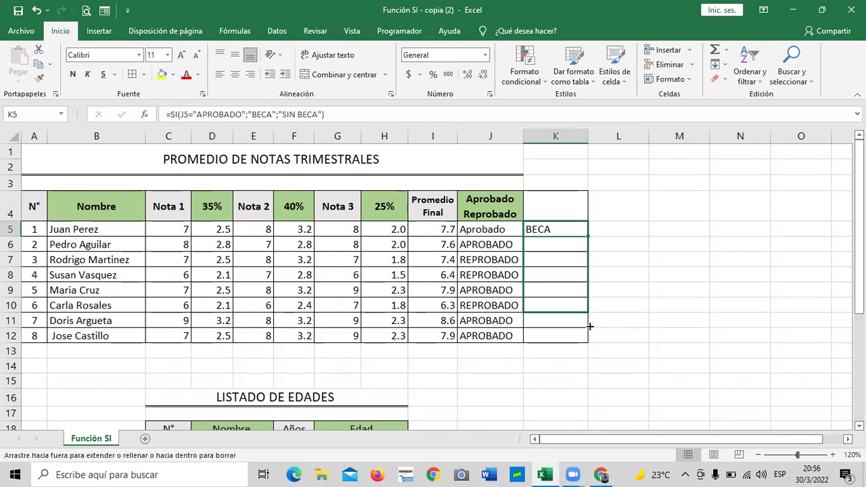
left_click_drag(588, 237, 589, 338)
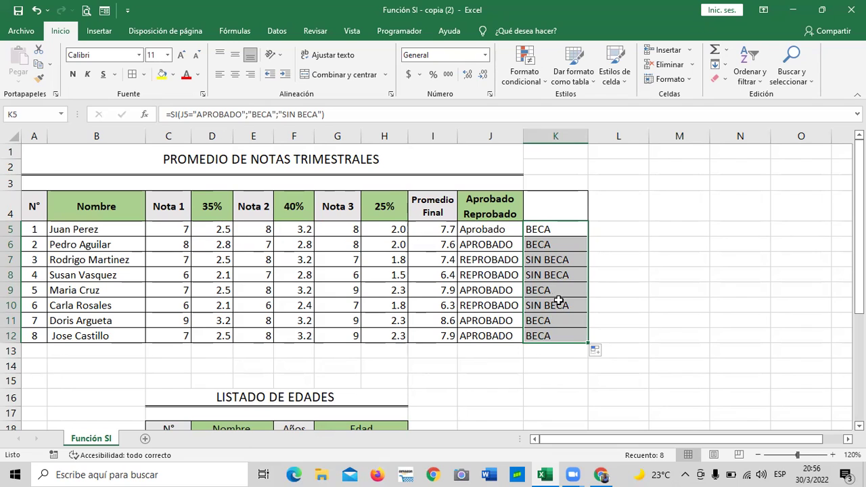
left_click(640, 271)
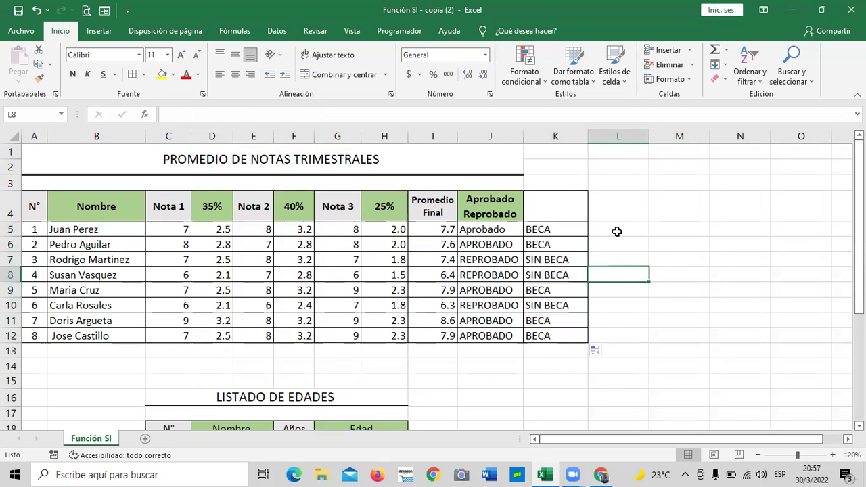
- Enter the header 'BECA / SIN BECA' in K4
left_click(584, 214)
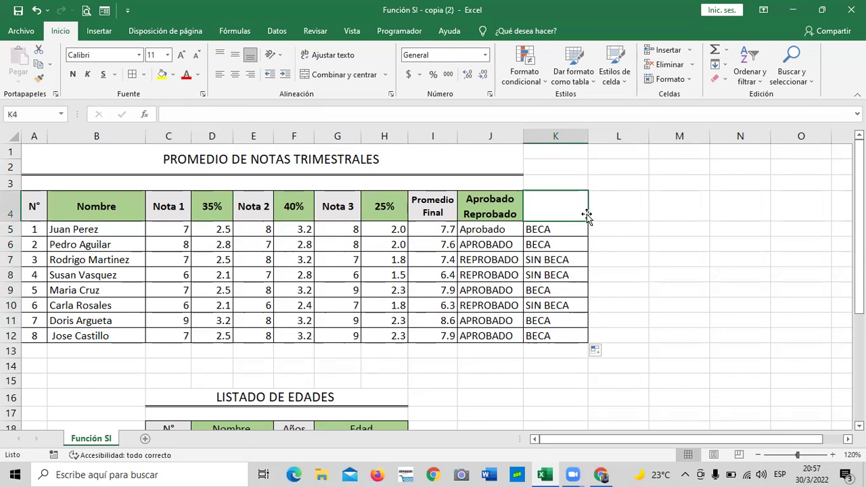
type("BECA")
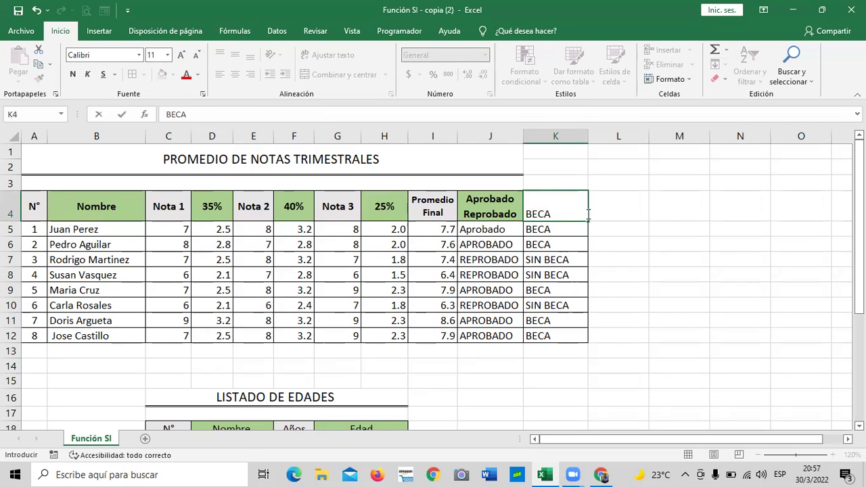
type(" /")
type(" SIN BECA")
key("Return")
left_click(642, 283)
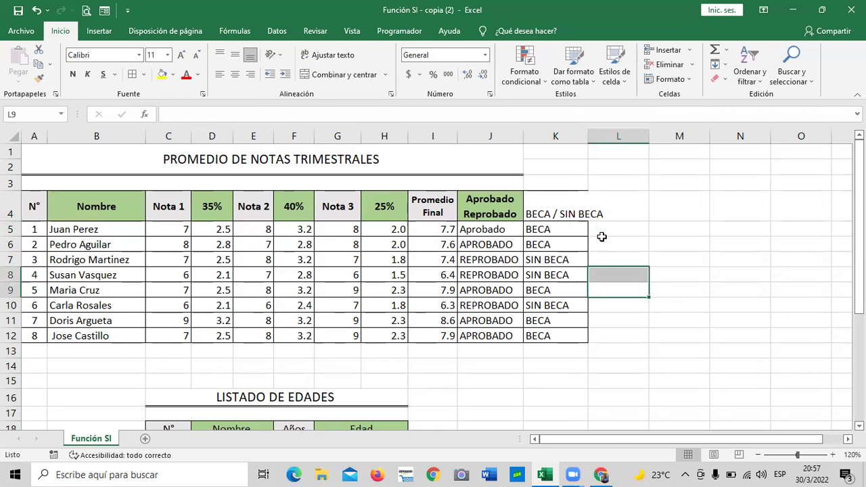
- Wrap the K4 header text onto two lines and centre it
left_click(554, 197)
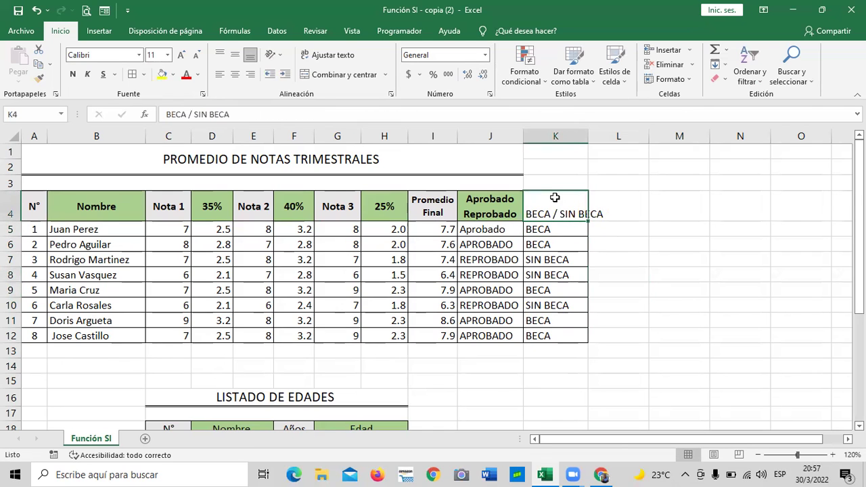
left_click(329, 55)
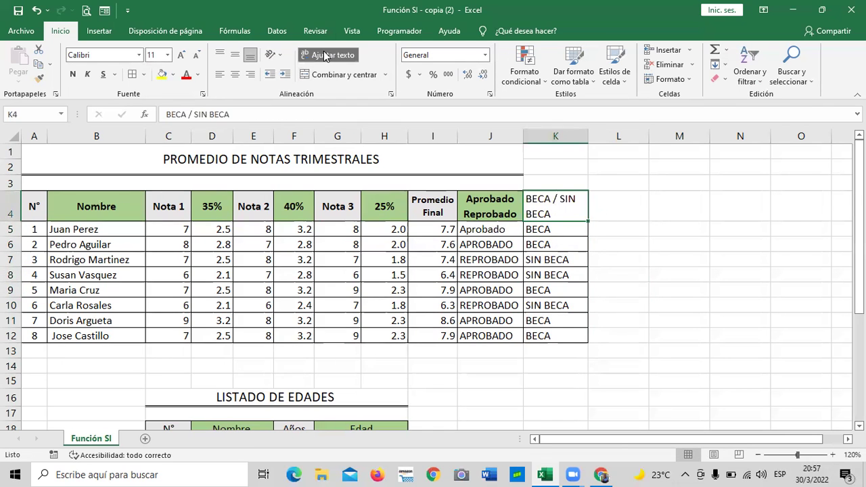
left_click(235, 75)
left_click(652, 316)
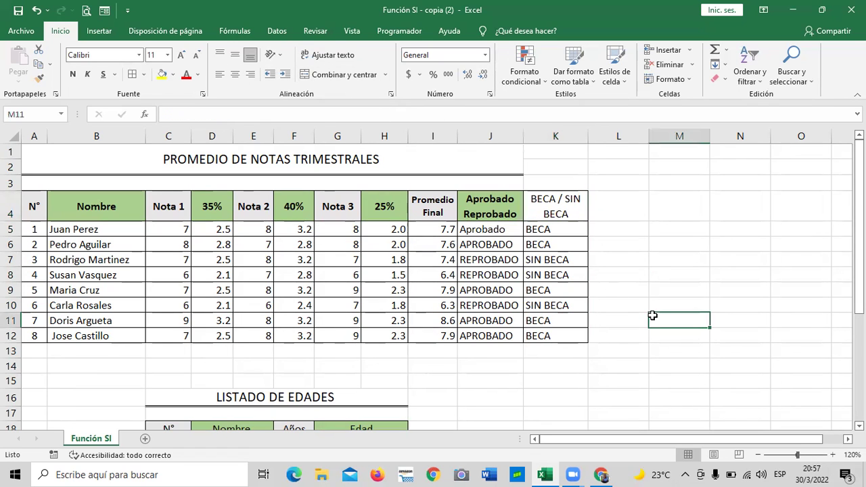
- Adjust the header spacing so K4 reads 'BECA /SIN BECA'
left_click(563, 203)
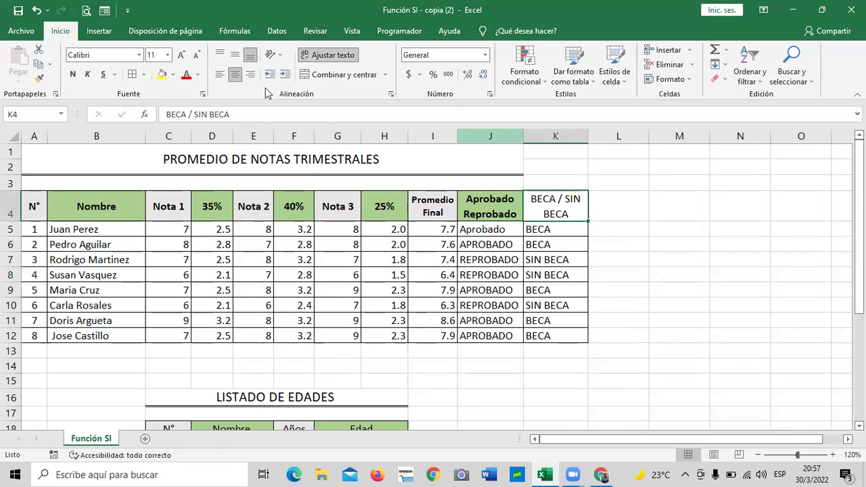
left_click(193, 115)
key("BackSpace")
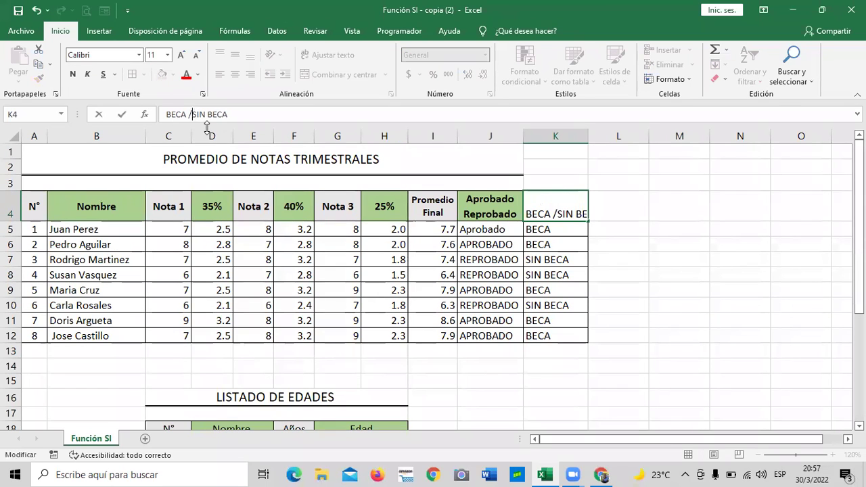
key("Left")
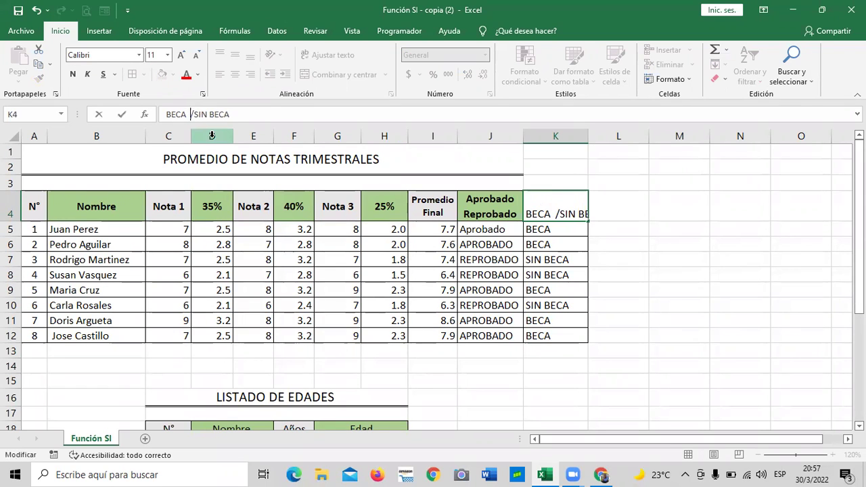
key("Return")
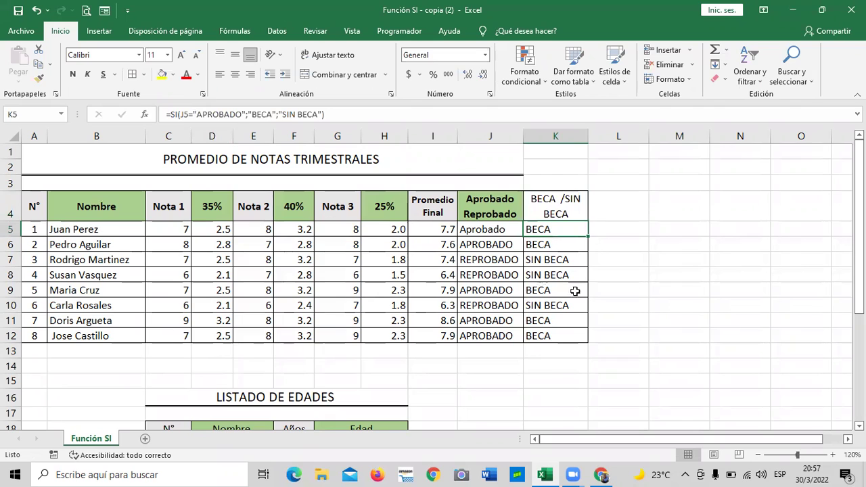
left_click(620, 306)
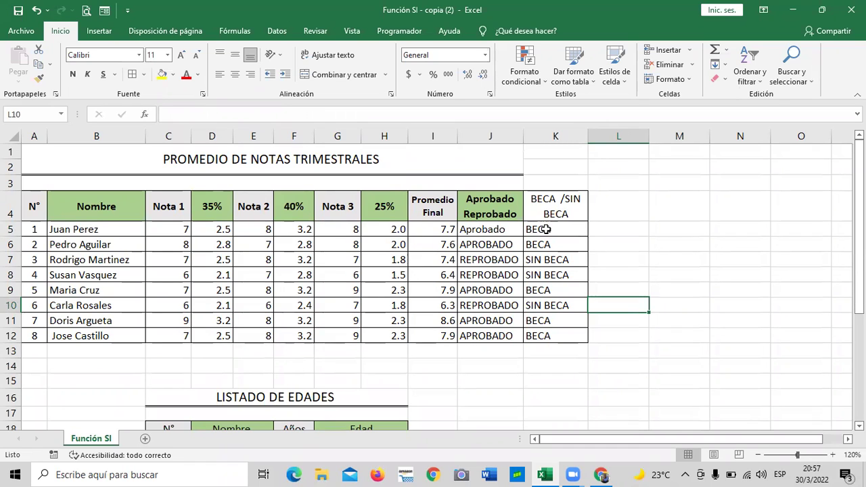
left_click(621, 226)
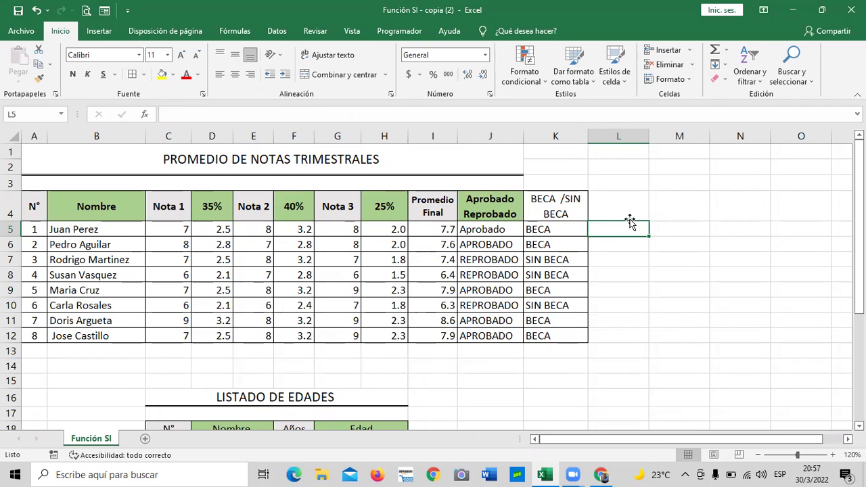
left_click(613, 336)
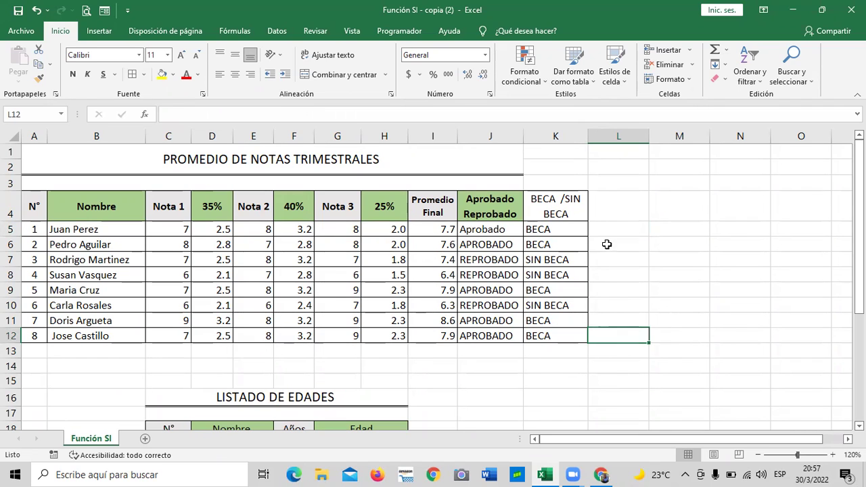
left_click(614, 214)
left_click(620, 232)
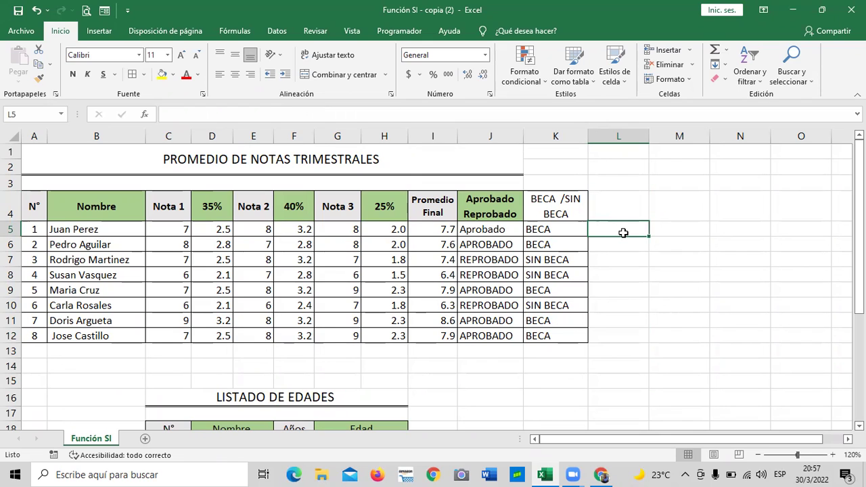
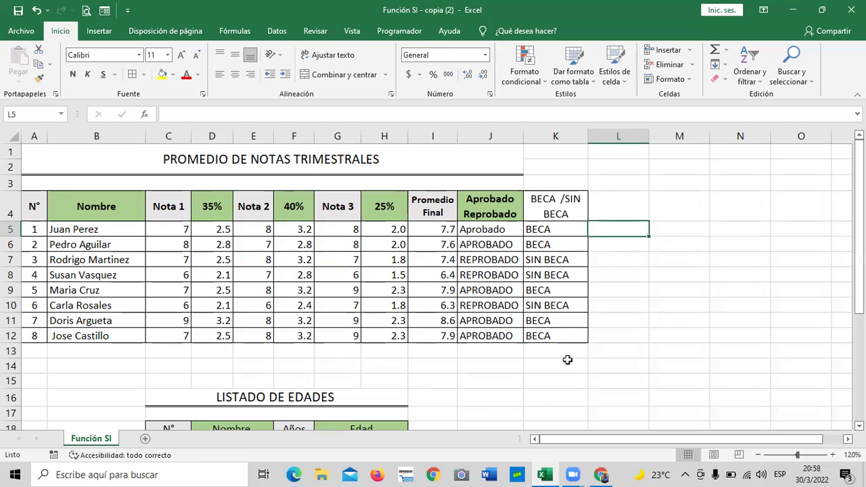
- Review the existing formulas in column J, the BECA column K5 and the Promedio Final I5
scroll(572, 298, "down", 1)
scroll(569, 272, "up", 1)
left_click(761, 298)
left_click(627, 228)
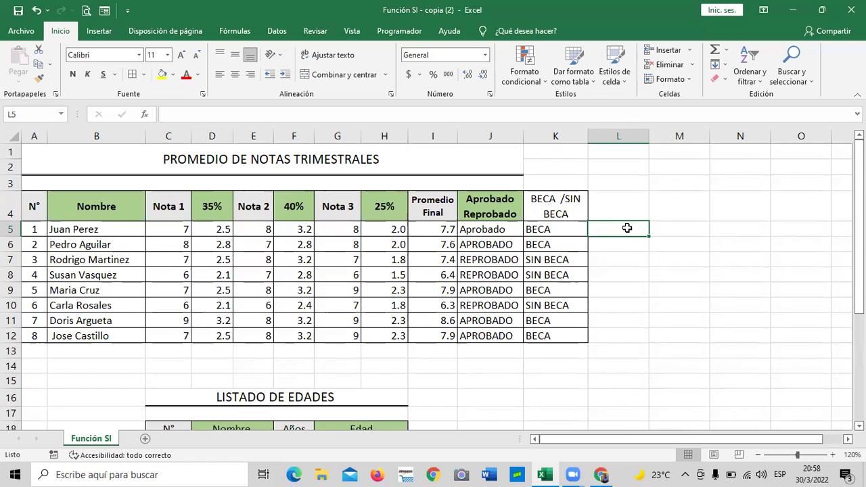
left_click(497, 274)
left_click(602, 274)
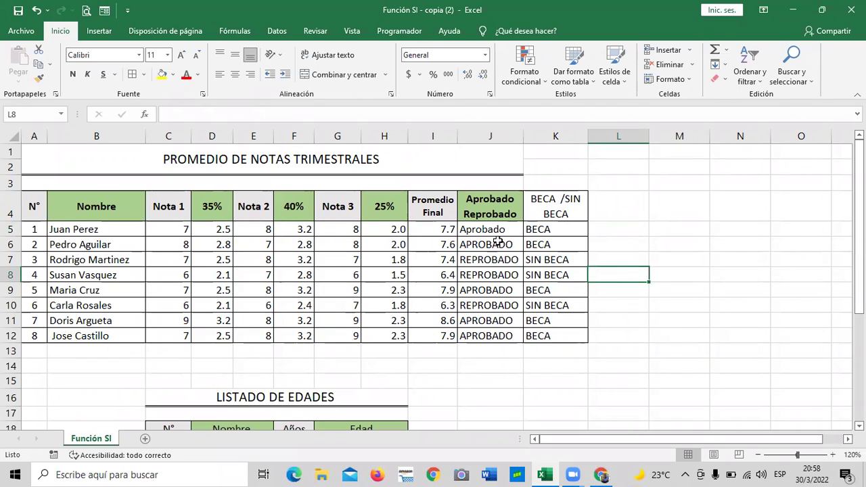
left_click(611, 204)
left_click(611, 233)
left_click(568, 230)
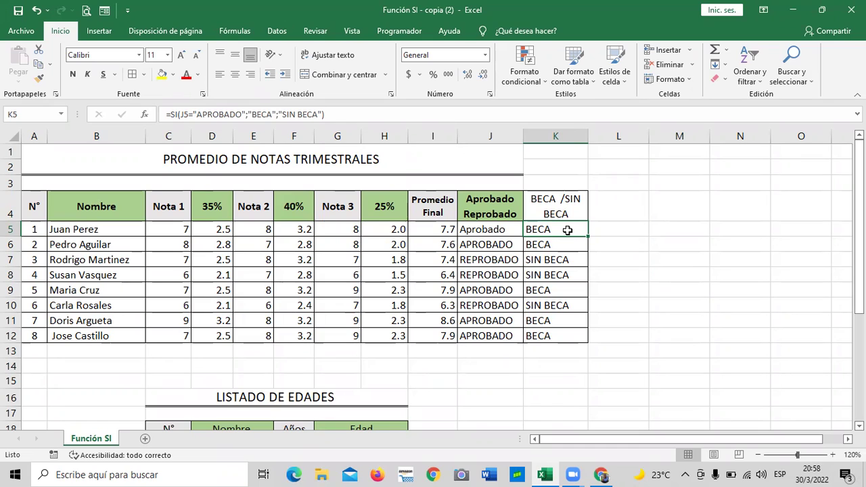
left_click(690, 226)
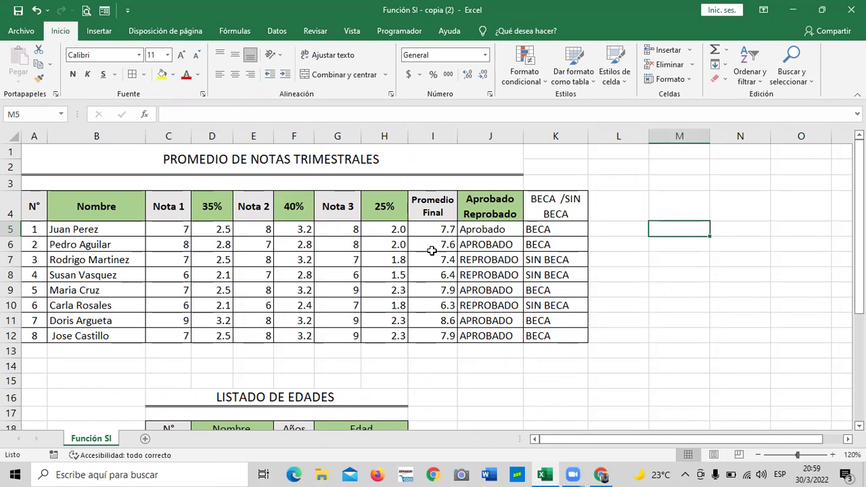
left_click(429, 229)
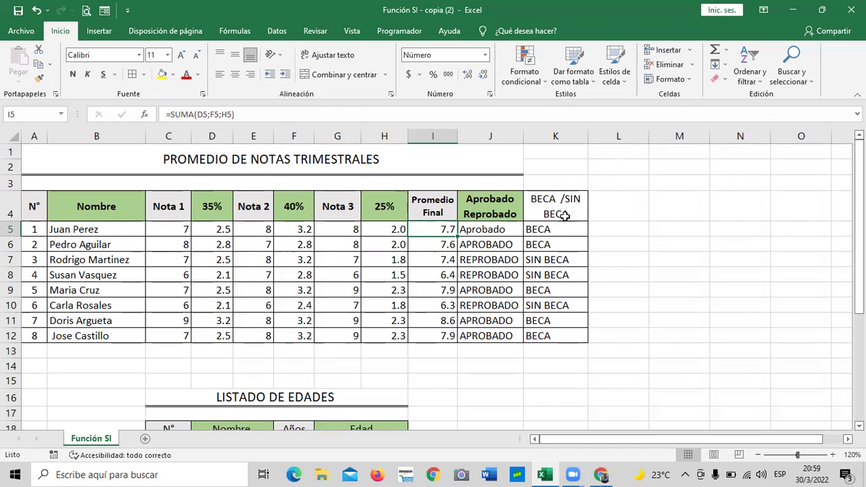
left_click(624, 230)
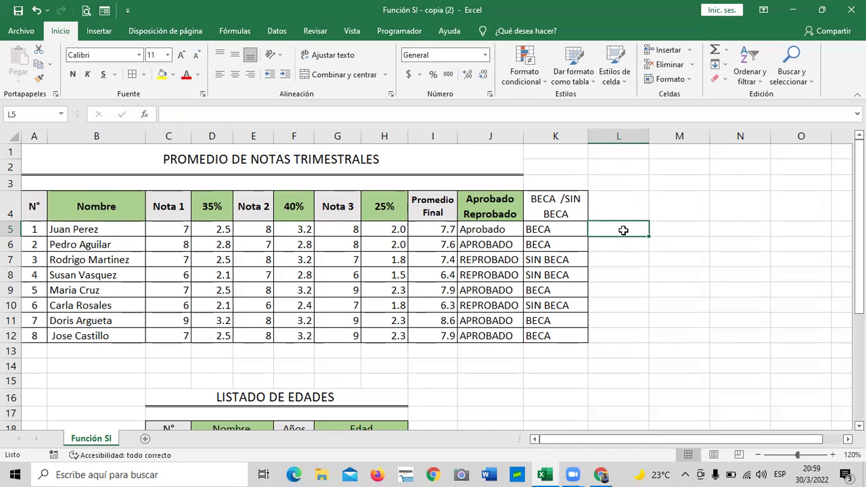
left_click(619, 244)
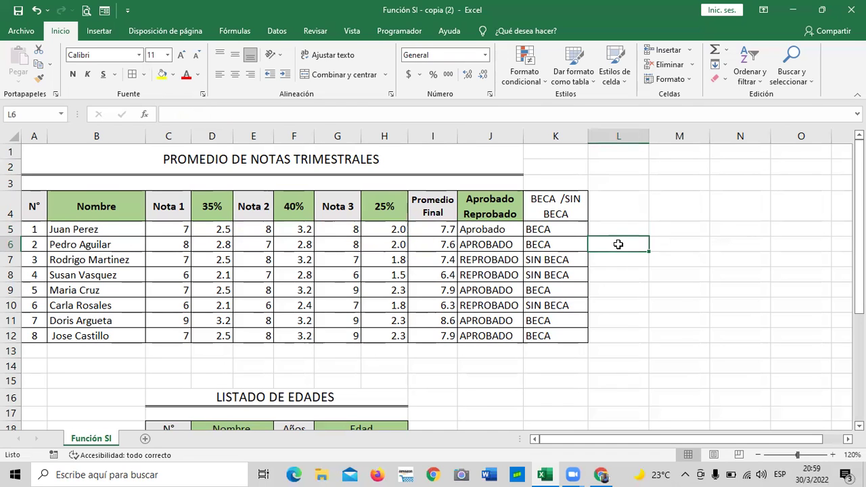
- Enter =SI(I5<=7;"REFUERZO";"FELICIDADES") in cell L5
left_click_drag(634, 331, 632, 320)
left_click(611, 225)
type("=")
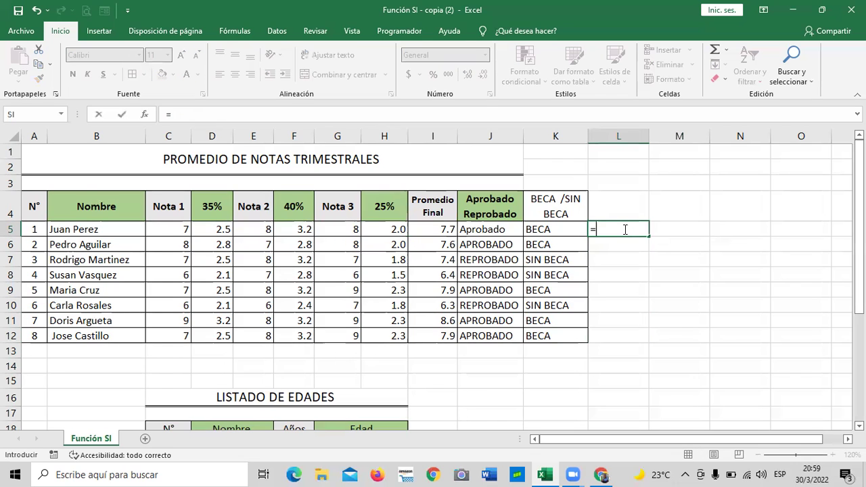
type("SI")
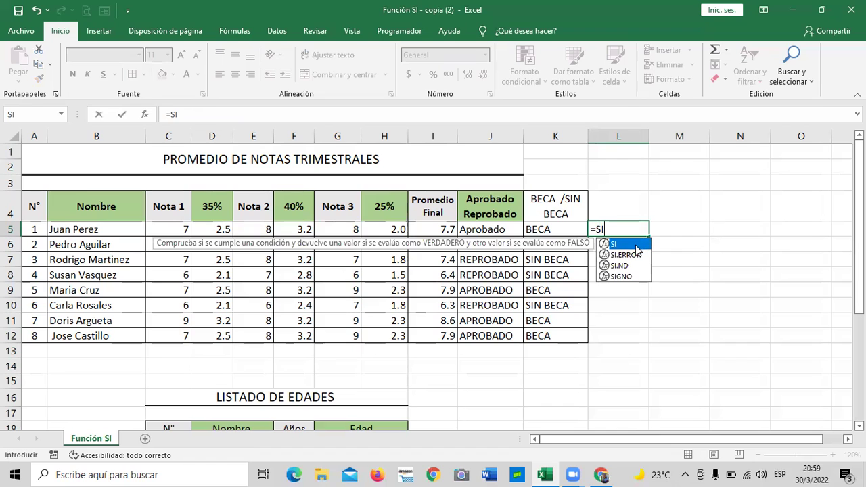
double_click(636, 244)
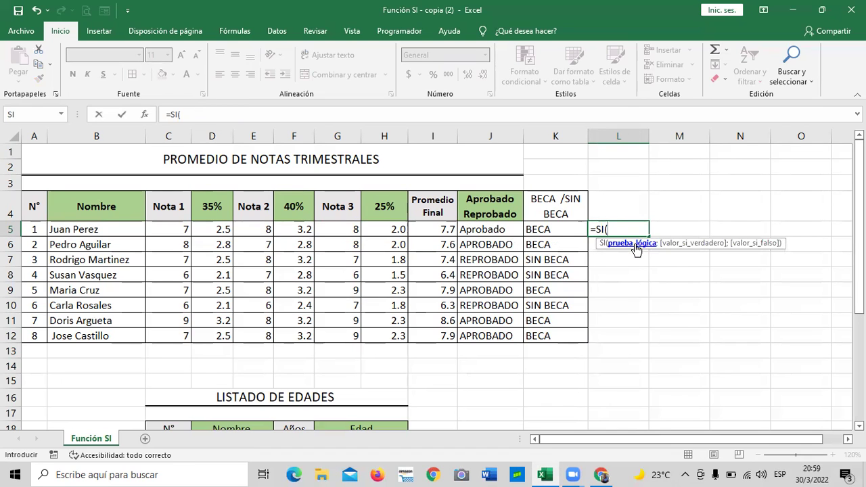
left_click(435, 231)
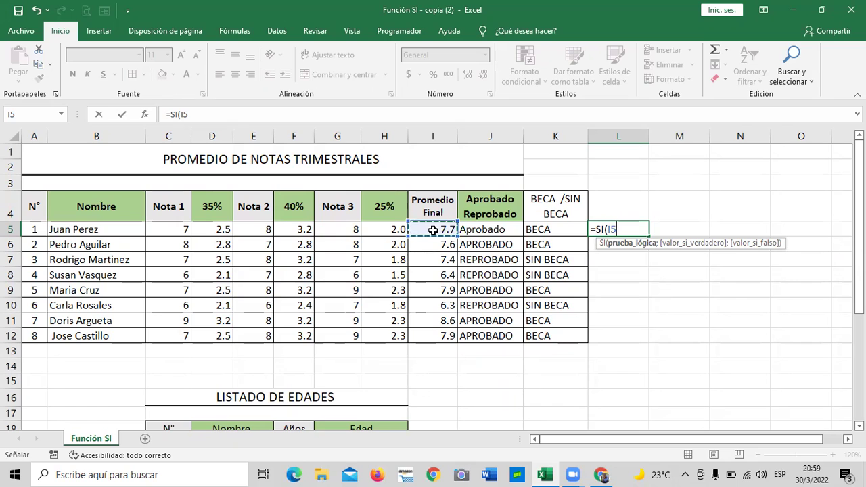
type("<")
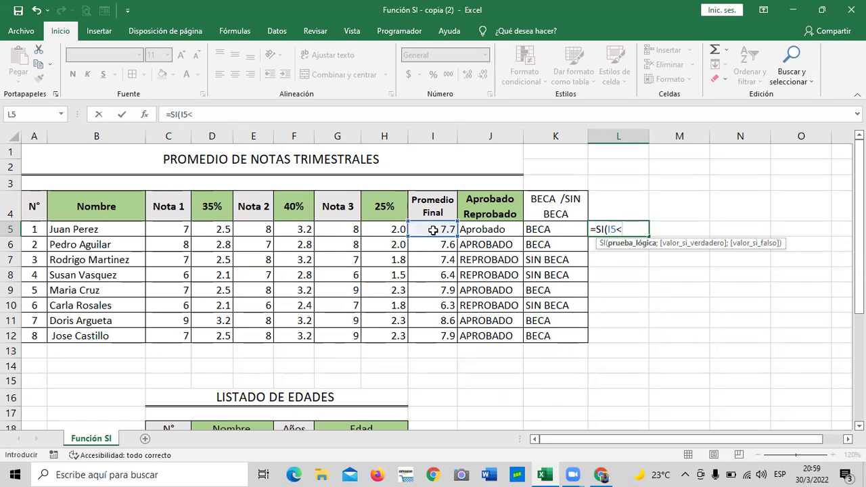
type("=")
type("7")
type(";\"")
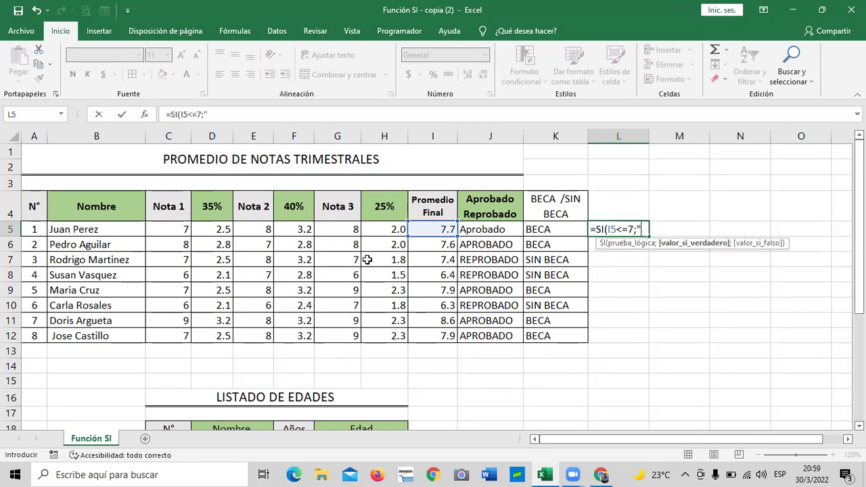
type("R")
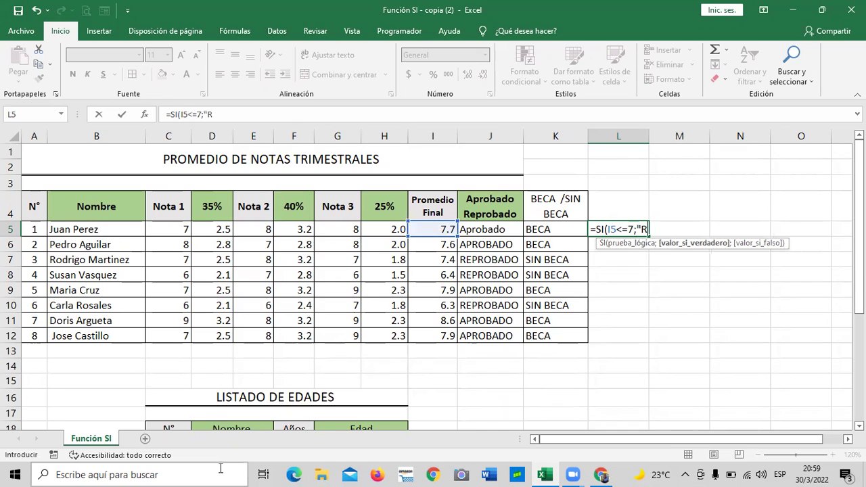
type("EFUERZO")
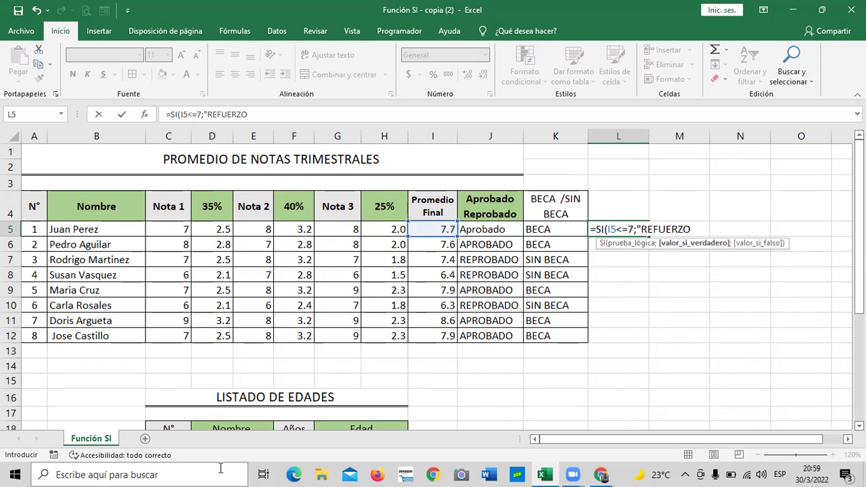
type("\";\"")
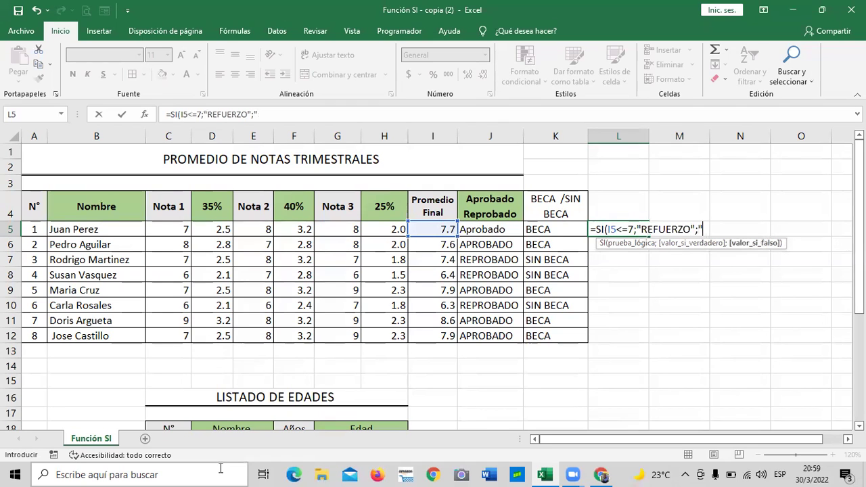
type("VACACIONES\"")
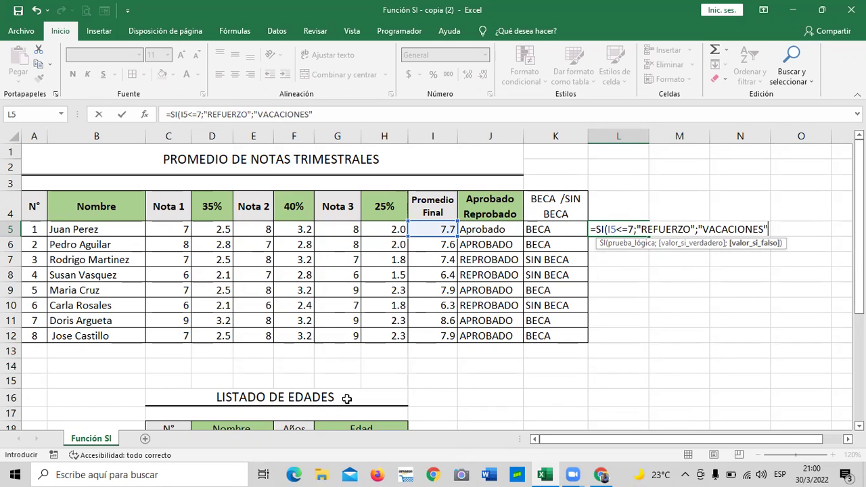
key("BackSpace")
key("BackSpace")
key("BackSpace")
key("BackSpace")
key("BackSpace")
key("BackSpace")
key("BackSpace")
key("BackSpace")
key("BackSpace")
key("BackSpace")
key("BackSpace")
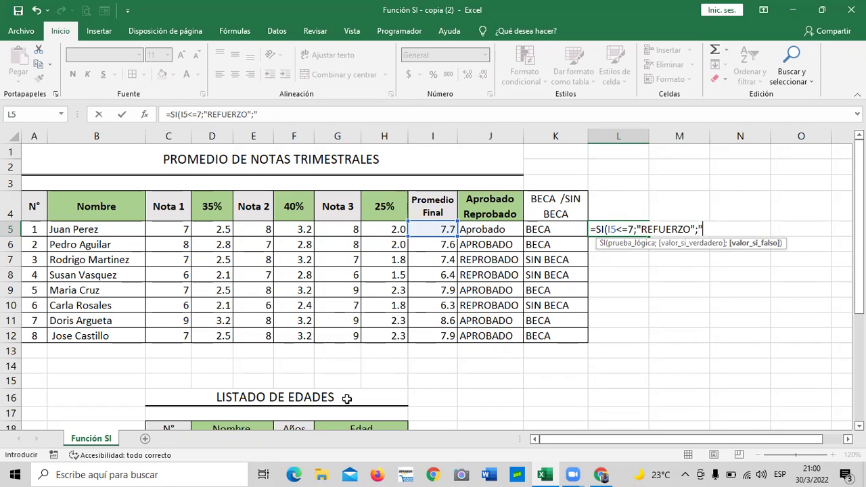
type("FELICIDADES")
type("\")")
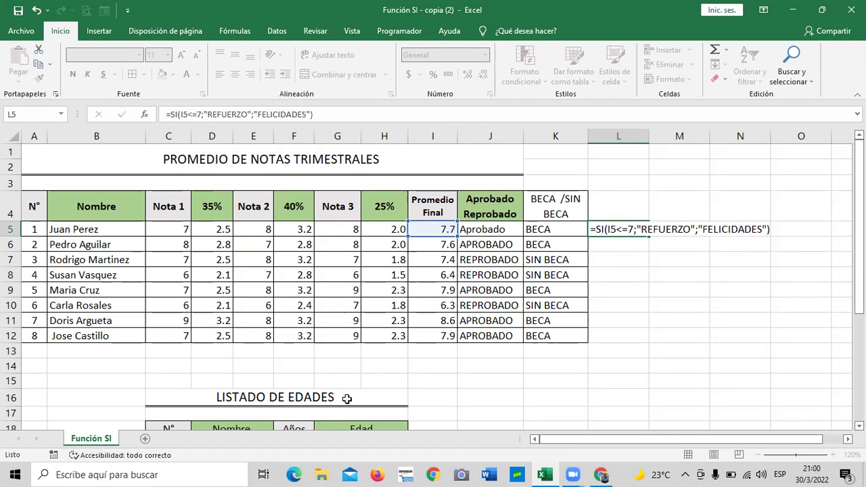
key("Return")
left_click(620, 228)
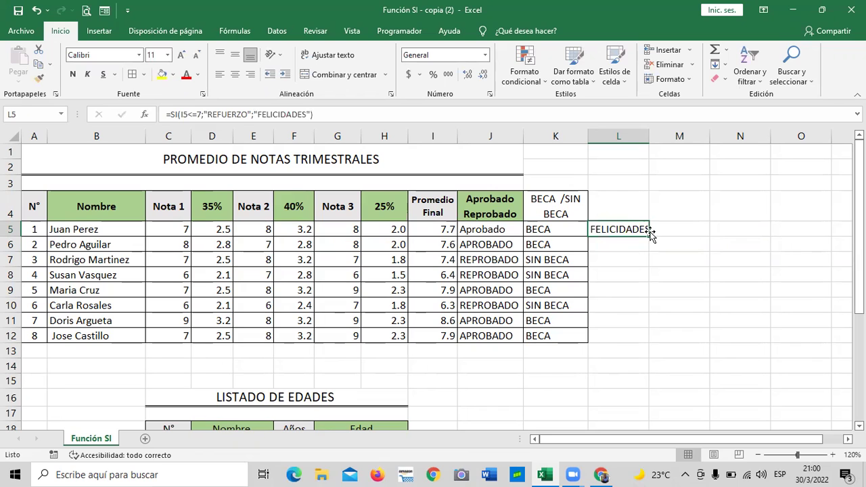
mouse_move(651, 236)
left_mouse_down()
mouse_move(651, 337)
mouse_move(668, 333)
left_mouse_up()
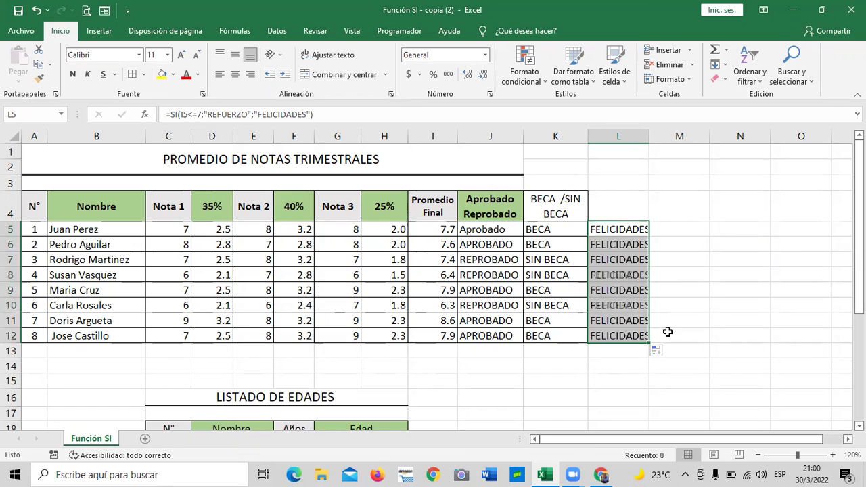
mouse_move(651, 132)
left_mouse_down()
mouse_move(686, 130)
mouse_move(673, 131)
left_mouse_up()
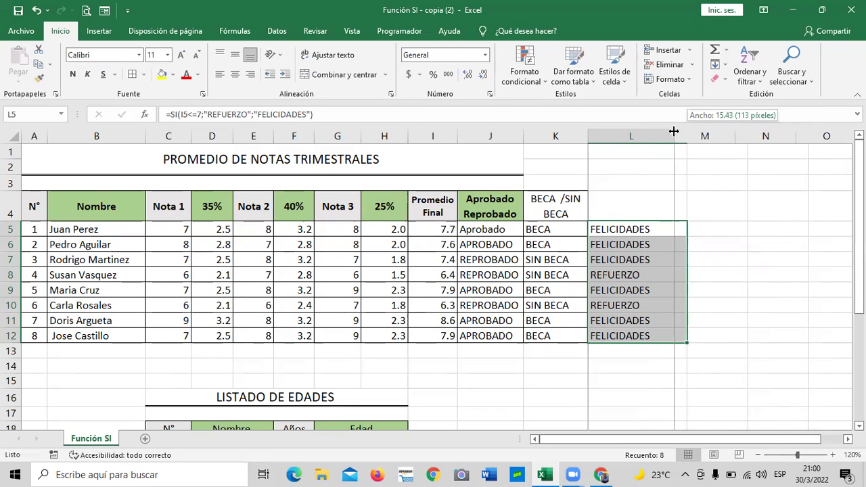
left_click(745, 335)
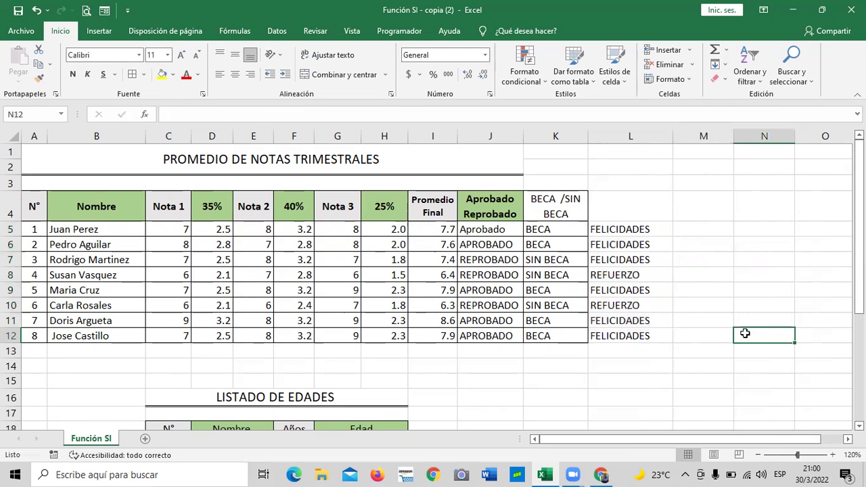
left_click(636, 307)
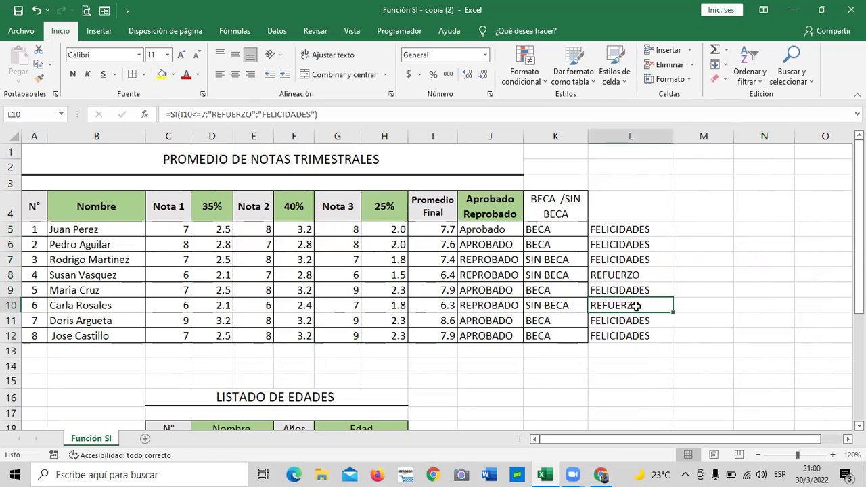
left_click_drag(602, 203, 639, 333)
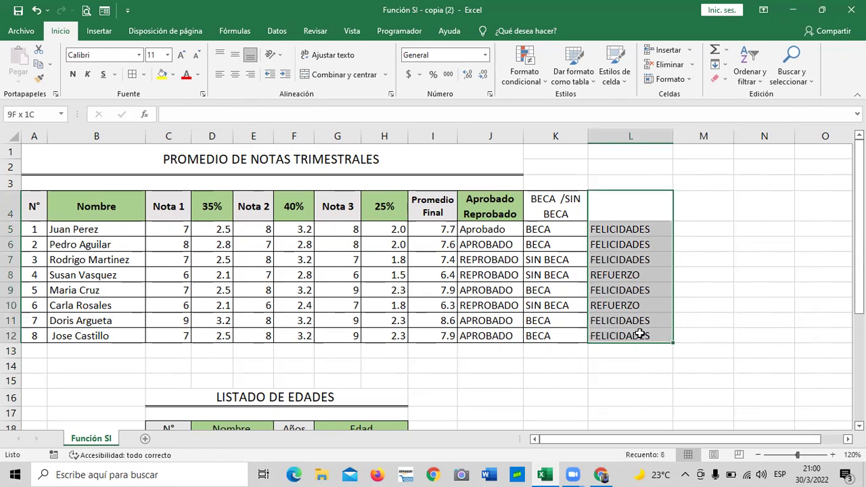
left_click(133, 75)
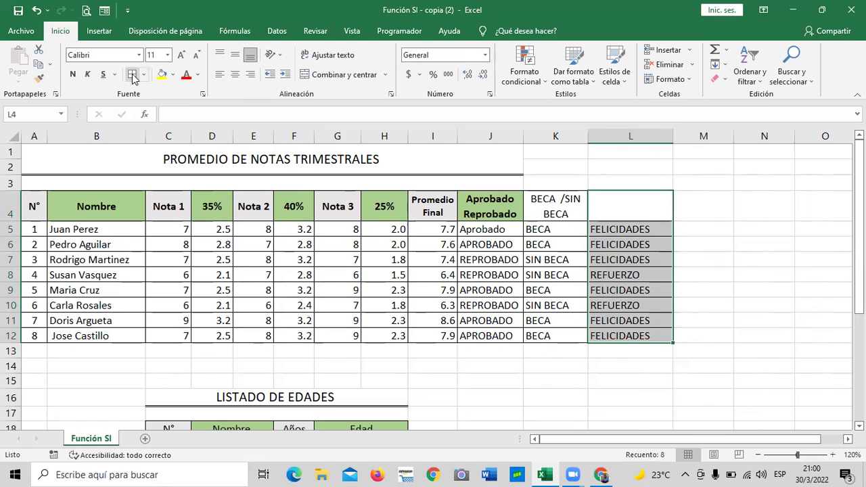
left_click(742, 352)
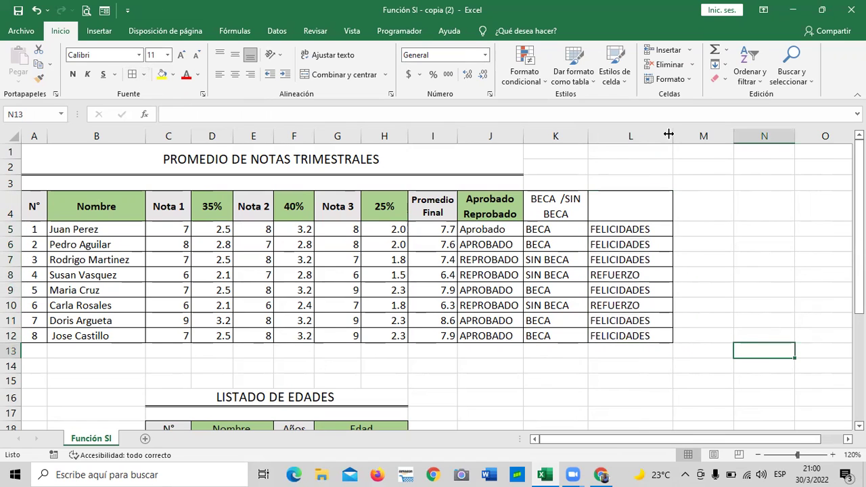
left_click_drag(669, 135, 658, 135)
left_click(726, 274)
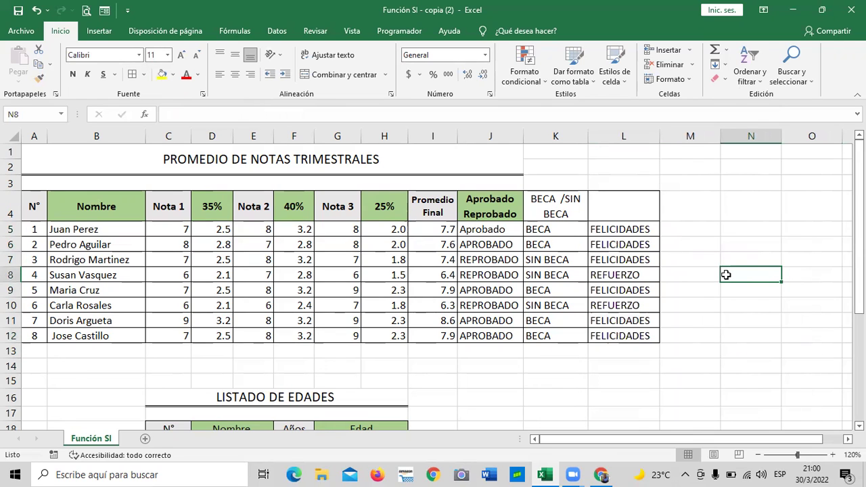
left_click(439, 275)
left_click(429, 305)
left_click(598, 276)
left_click(609, 305)
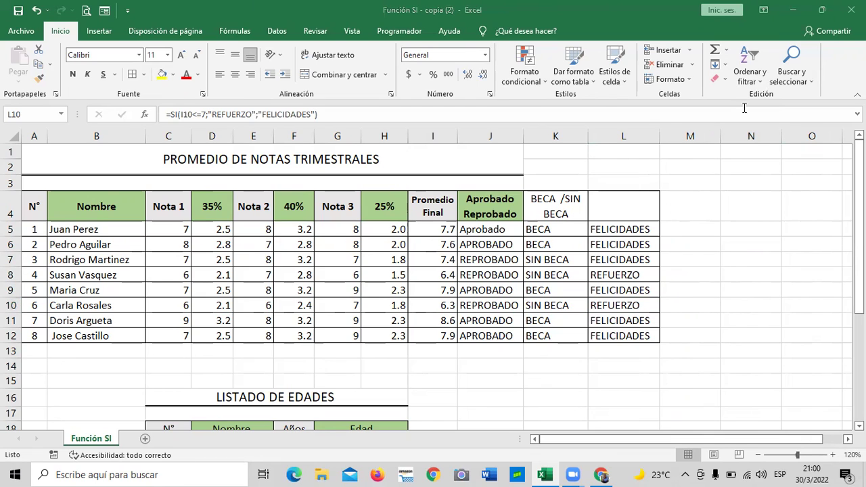
left_click(687, 259)
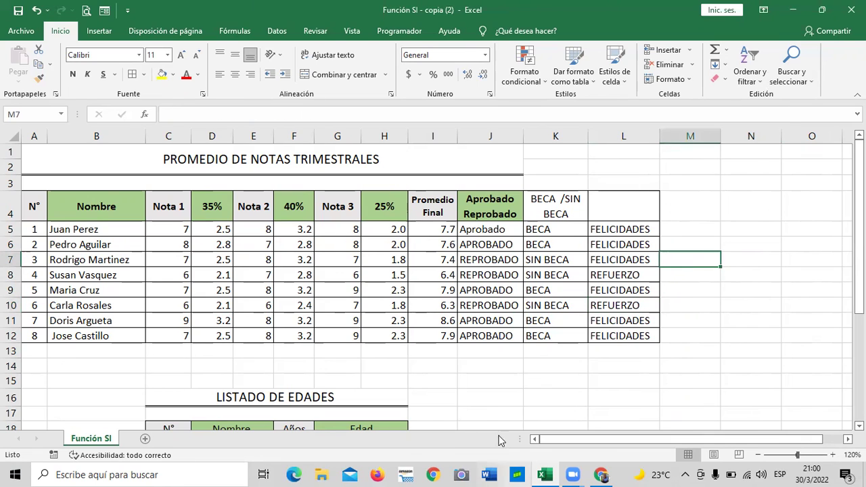
- Return to the Inglés Corporativo course page and open the Laboratorio 1 quiz
mouse_move(601, 474)
left_click(599, 433)
scroll(385, 360, "up", 3)
scroll(386, 361, "up", 5)
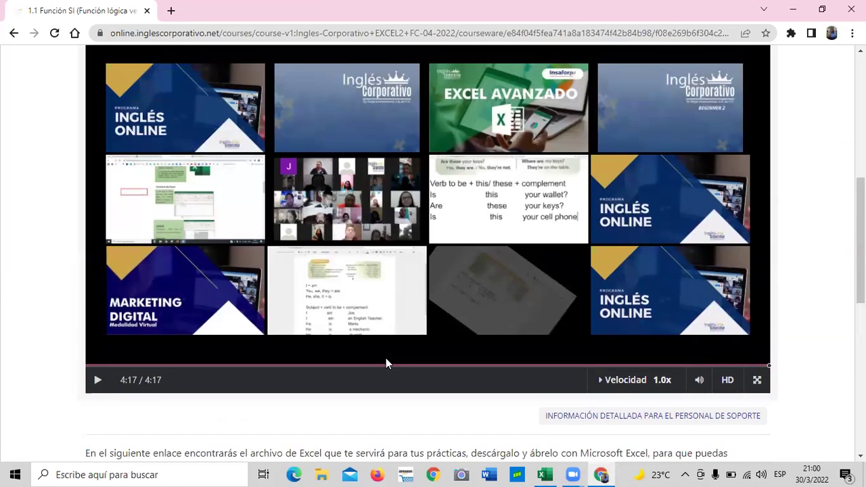
scroll(385, 364, "down", 3)
scroll(385, 363, "up", 4)
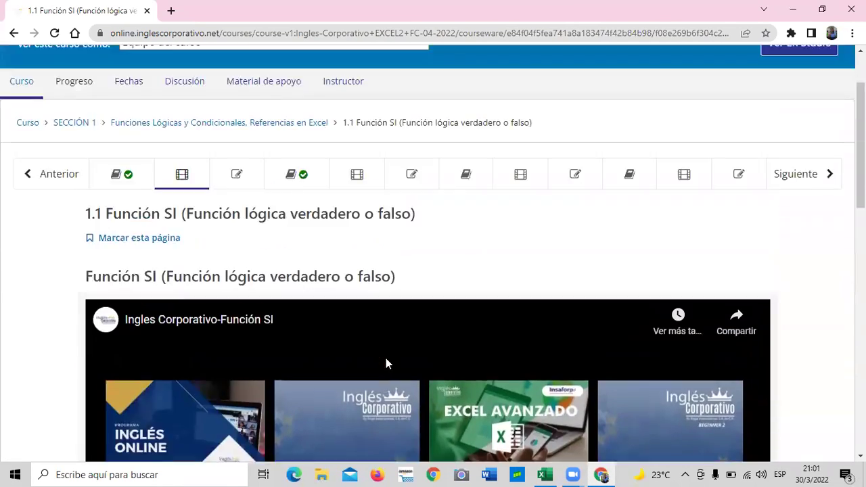
left_click(240, 174)
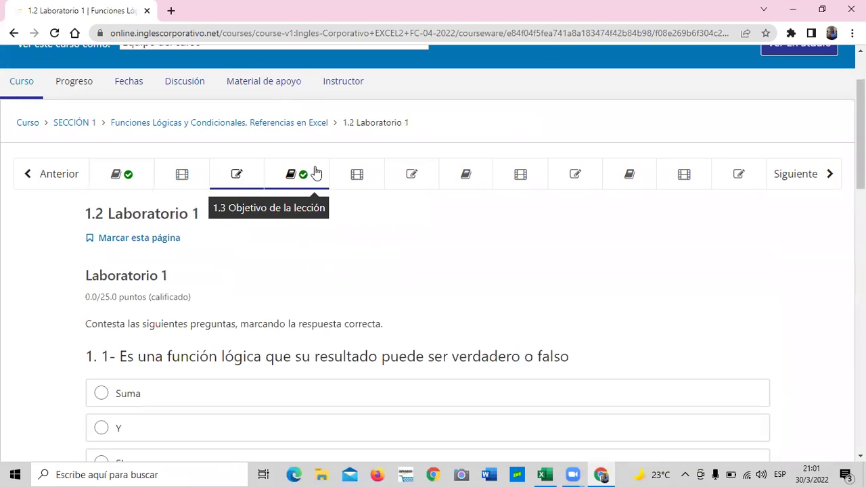
- Scroll through the Laboratorio 1 questions on logical functions
scroll(451, 267, "down", 3)
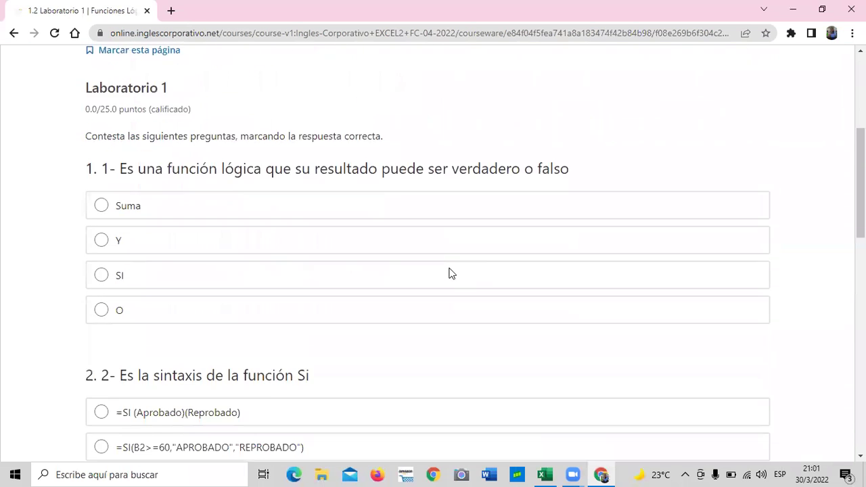
scroll(451, 274, "down", 2)
scroll(451, 284, "down", 3)
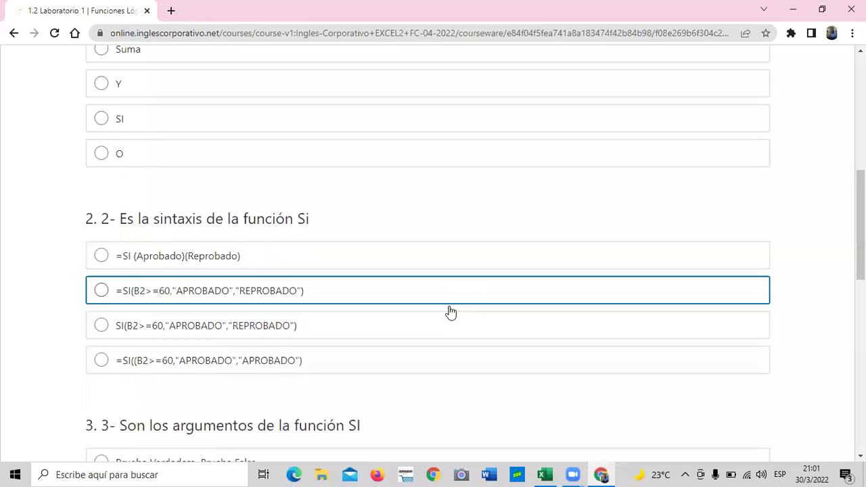
scroll(451, 311, "down", 3)
scroll(449, 315, "down", 2)
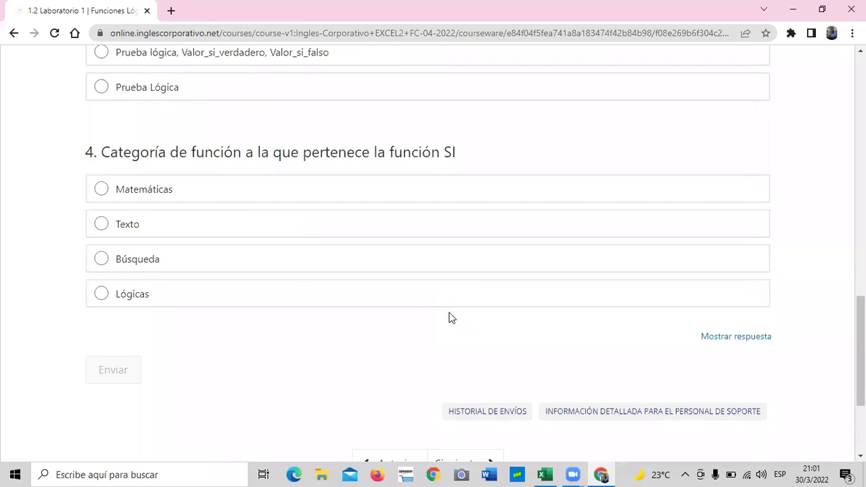
scroll(452, 318, "up", 2)
scroll(451, 317, "up", 4)
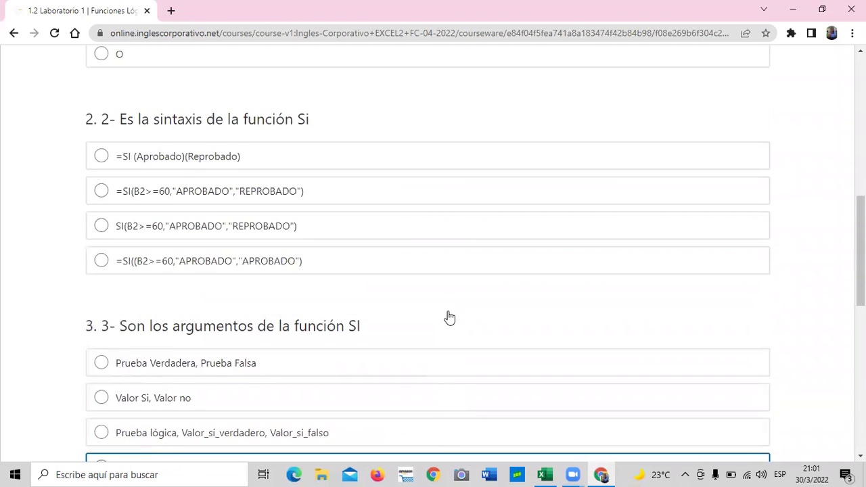
scroll(449, 315, "up", 3)
scroll(444, 308, "down", 5)
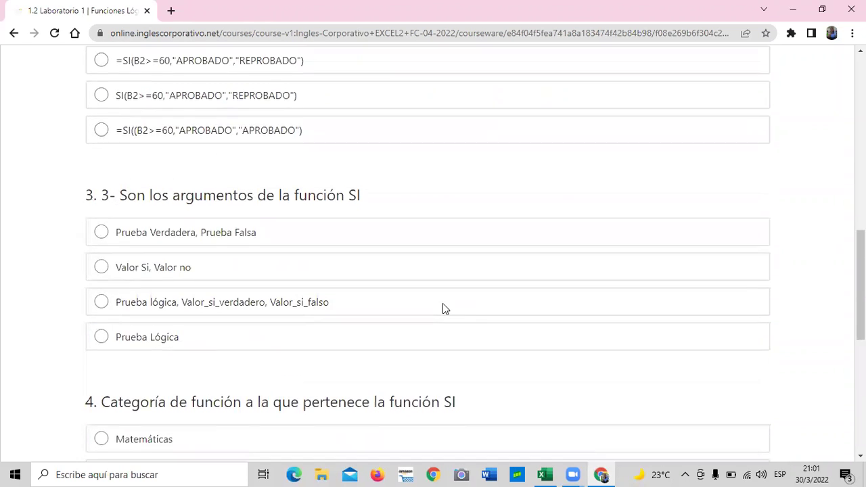
scroll(443, 308, "down", 3)
scroll(443, 309, "down", 1)
scroll(442, 308, "down", 2)
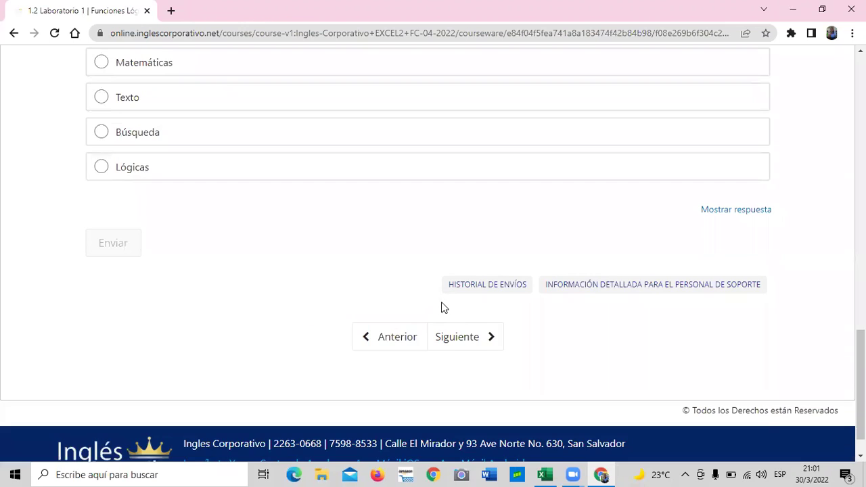
scroll(436, 306, "up", 1)
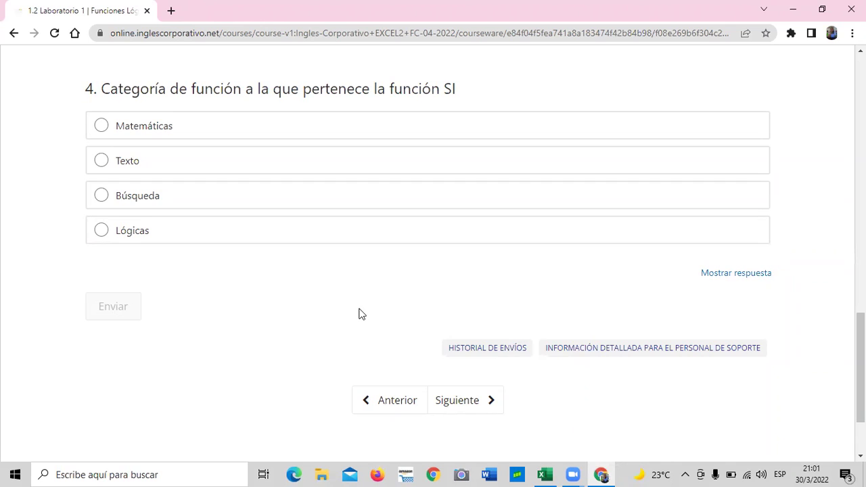
scroll(361, 314, "up", 1)
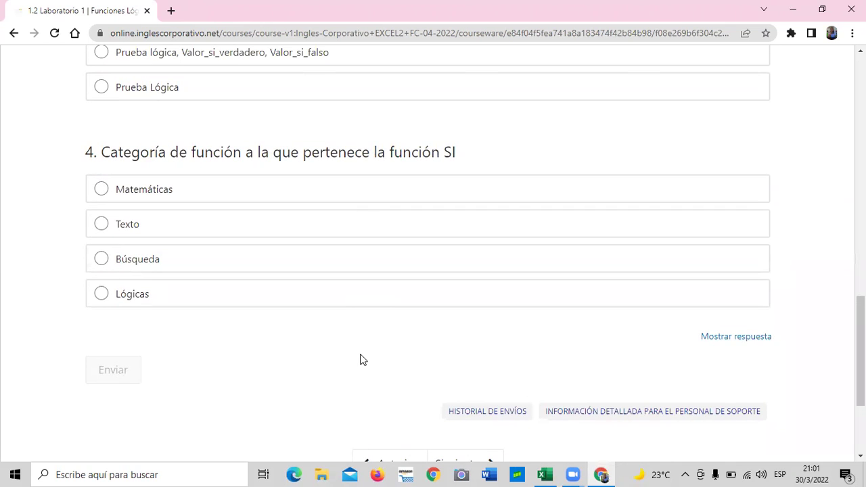
scroll(360, 359, "up", 1)
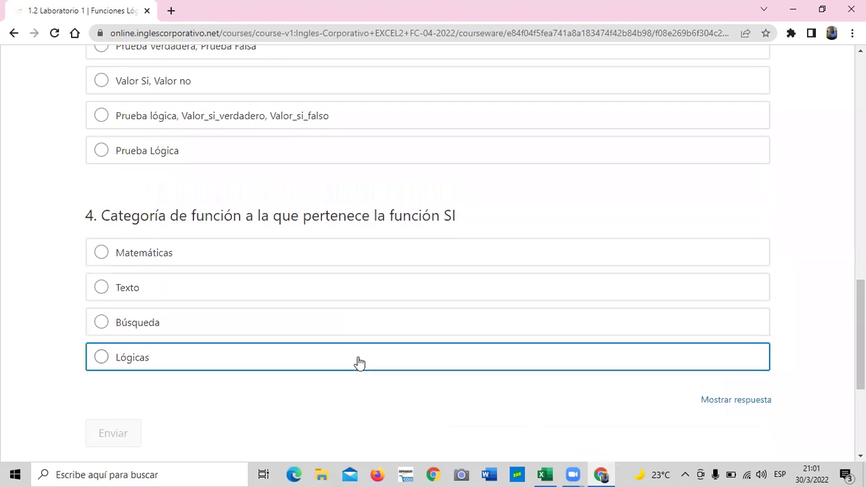
scroll(352, 360, "up", 1)
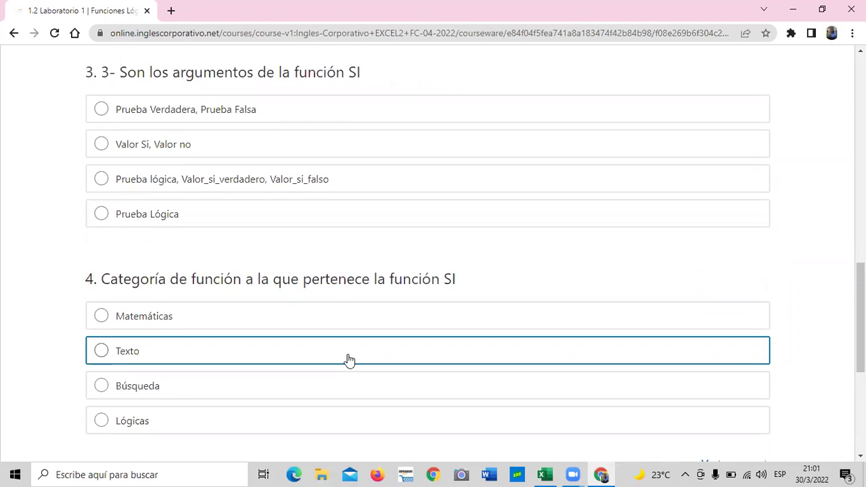
scroll(344, 348, "up", 1)
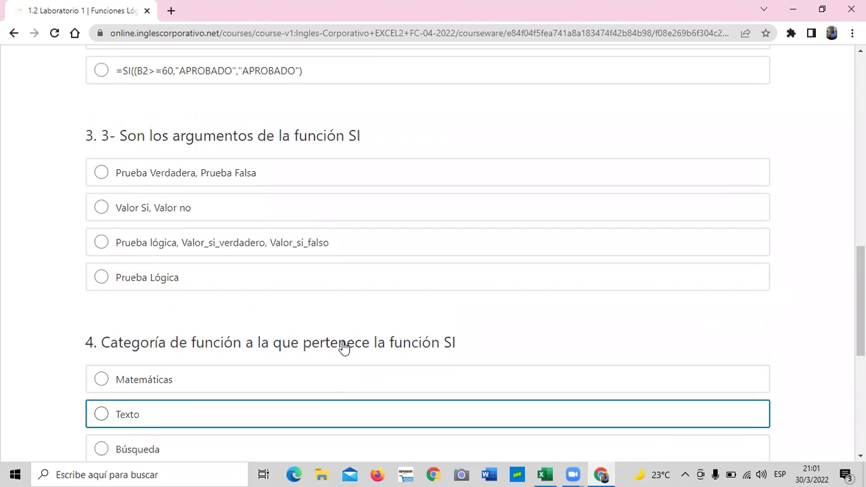
scroll(343, 343, "up", 2)
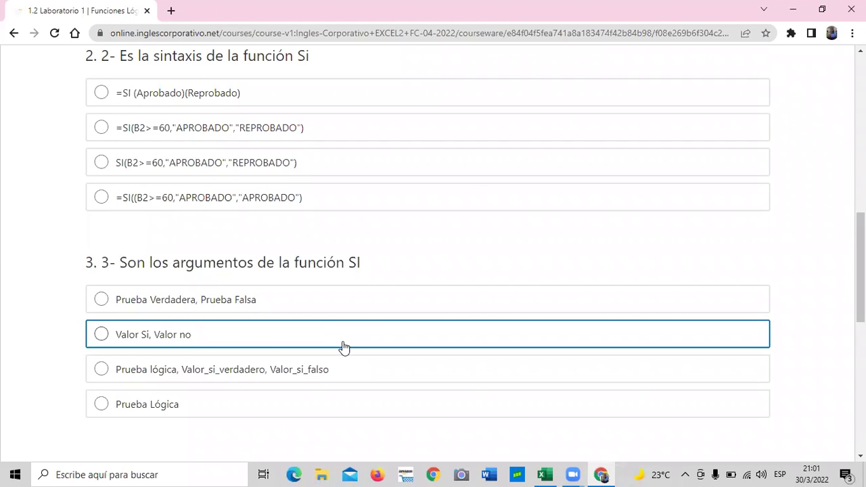
scroll(435, 261, "up", 5)
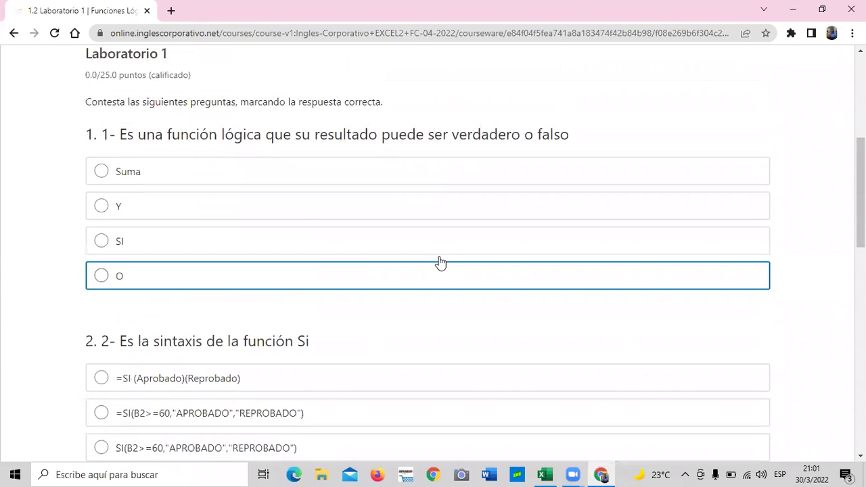
scroll(436, 261, "down", 1)
scroll(435, 261, "down", 1)
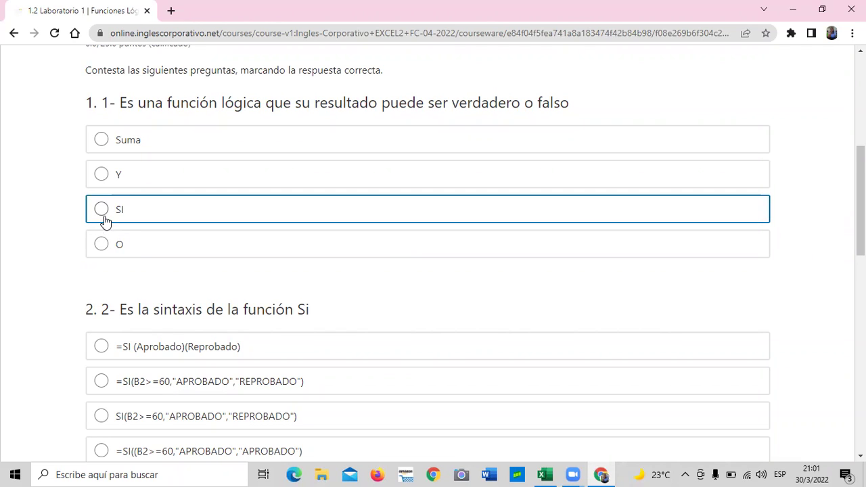
scroll(105, 222, "down", 1)
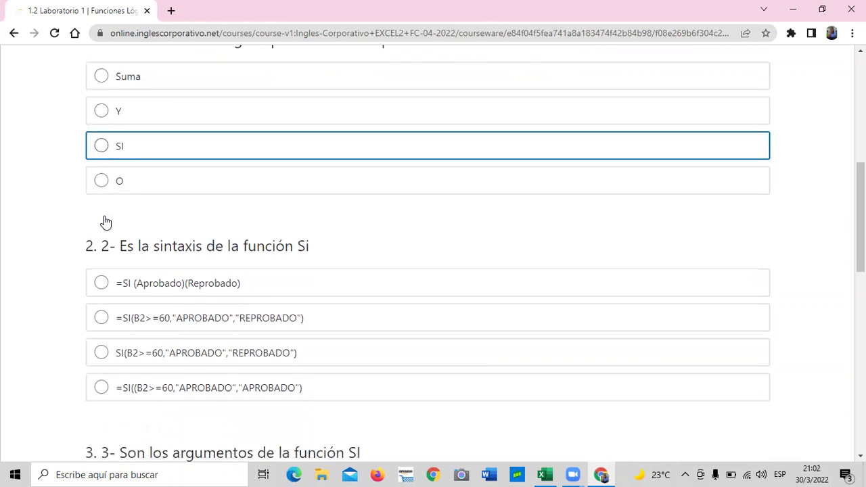
- Select SI for question 1 and look over the remaining quiz questions
left_click(99, 147)
scroll(287, 256, "down", 1)
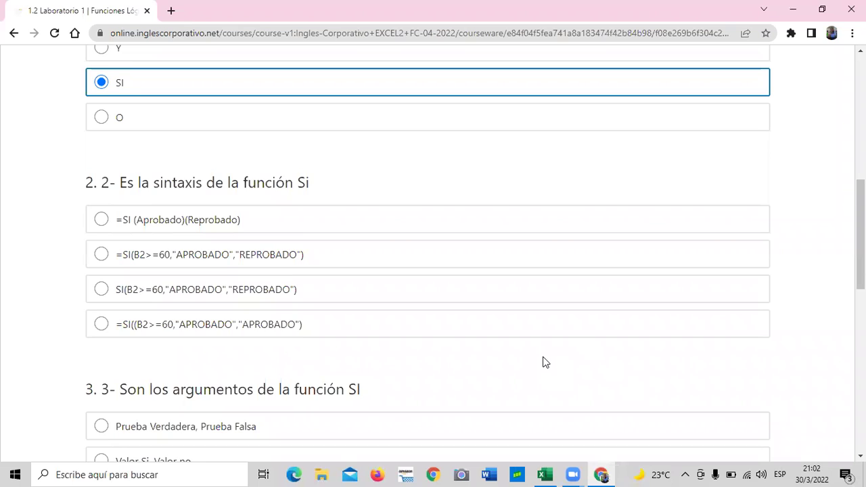
scroll(542, 361, "down", 2)
scroll(531, 363, "up", 1)
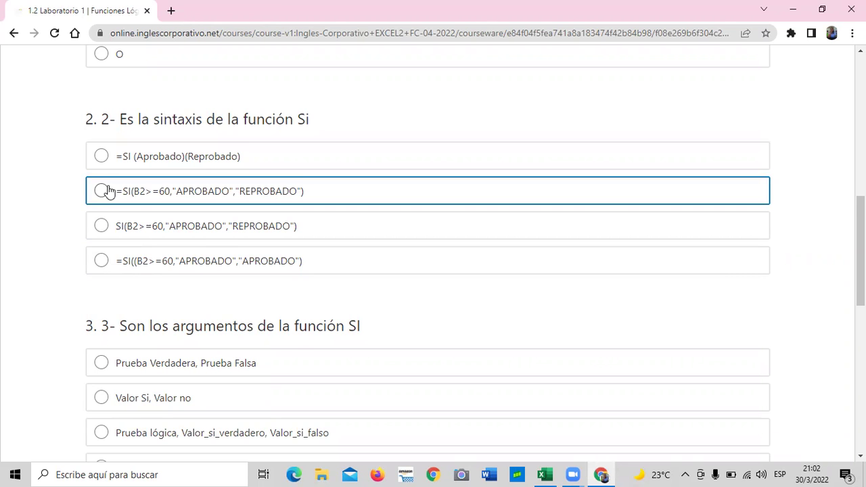
scroll(107, 192, "down", 3)
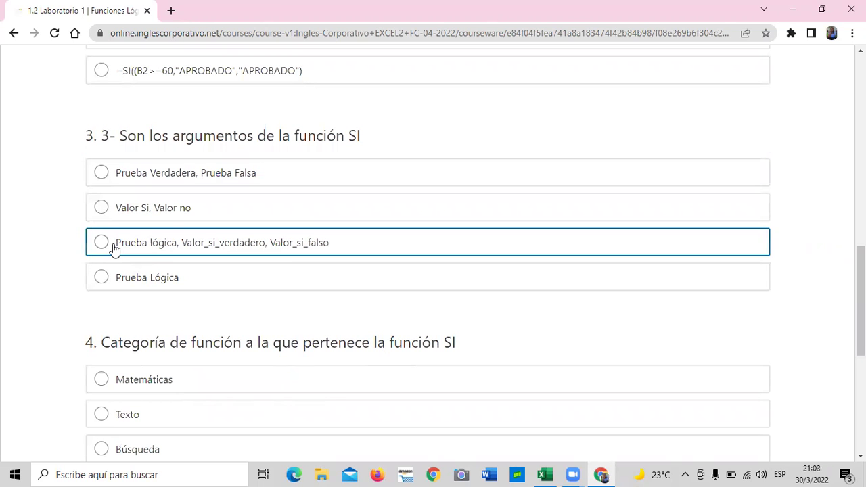
scroll(113, 247, "down", 3)
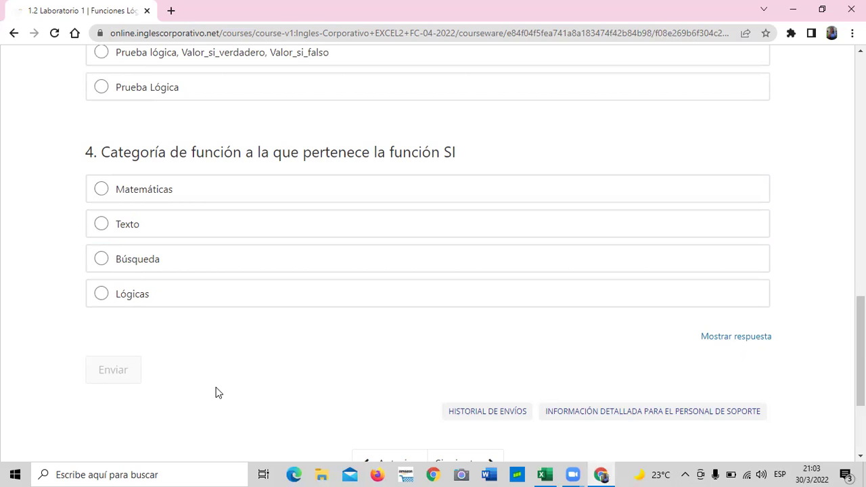
scroll(218, 392, "up", 1)
scroll(213, 392, "up", 3)
scroll(212, 392, "up", 4)
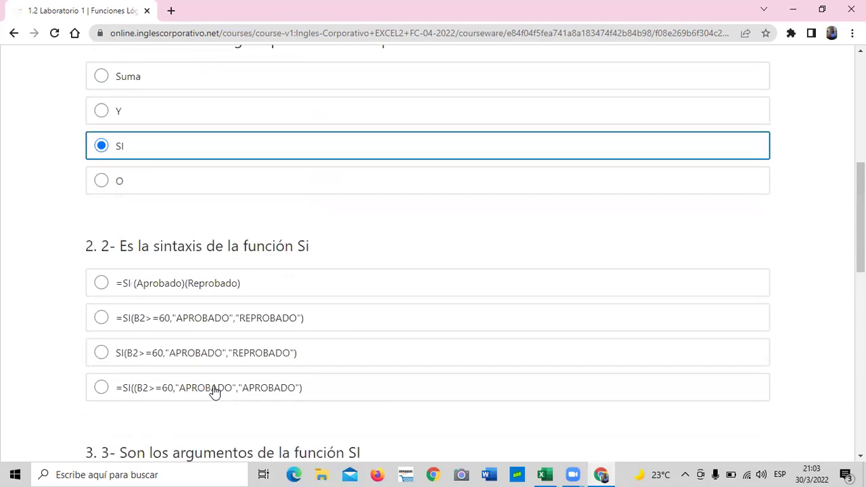
scroll(213, 392, "up", 4)
scroll(223, 338, "up", 1)
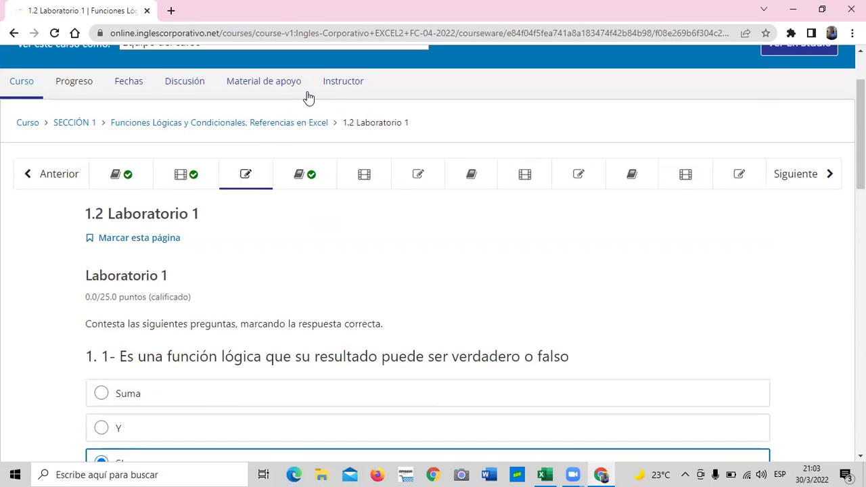